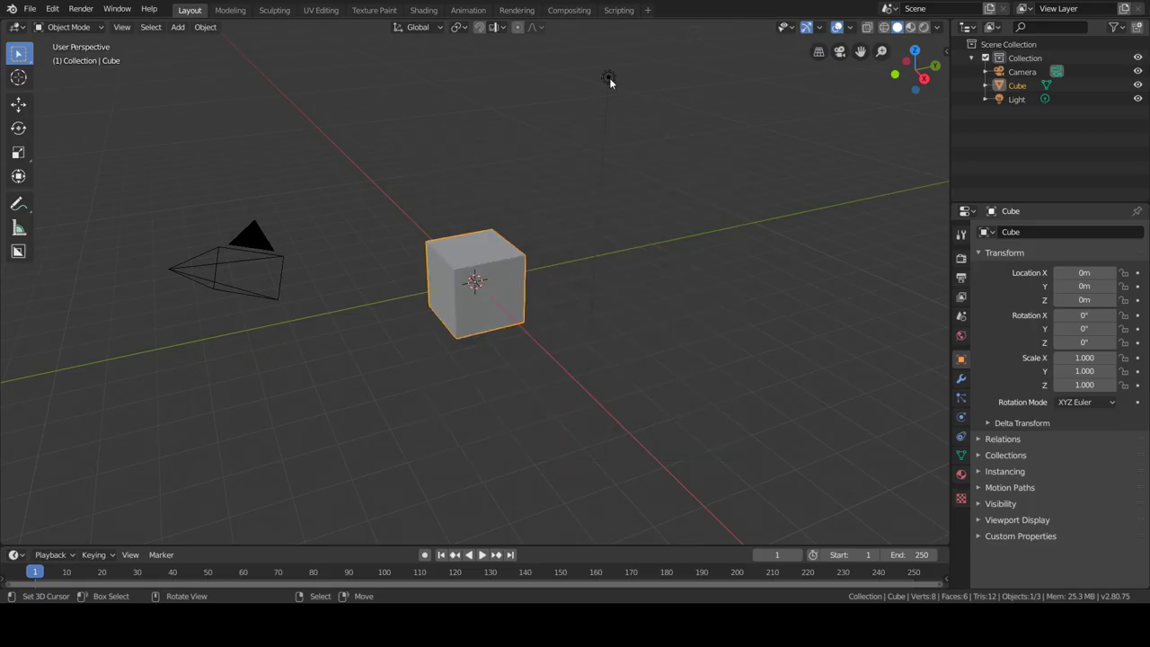
- Delete the default light and flatten the cube on Z into a square base slab
{"action": "key", "text": "Delete"}
{"action": "key", "text": "shift+a"}
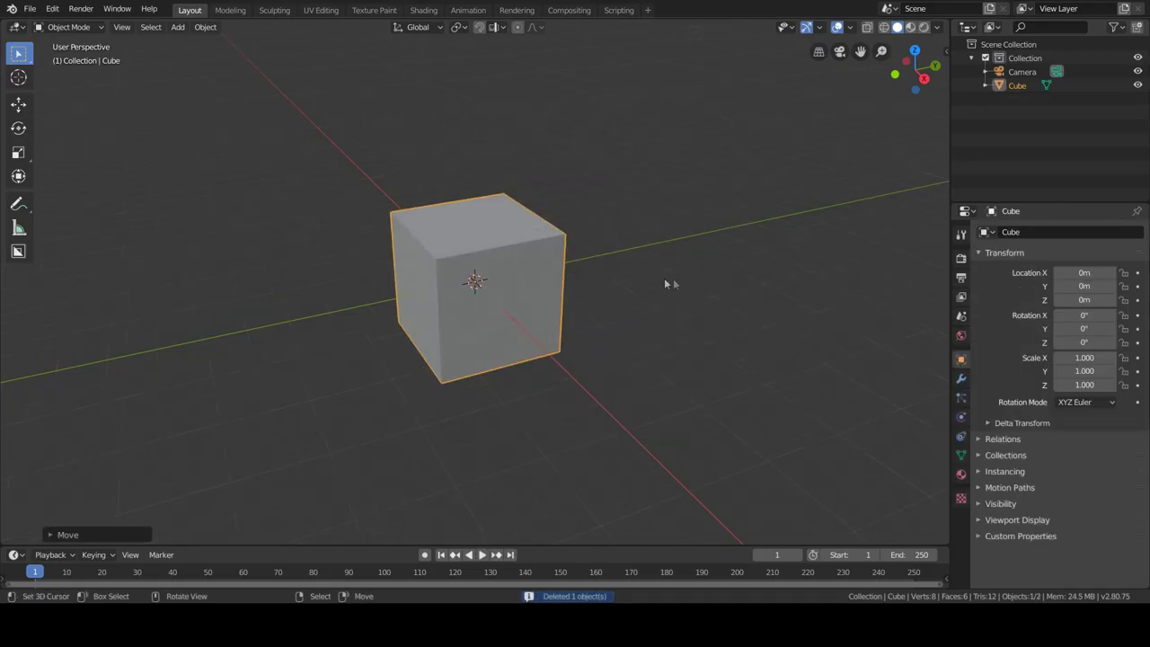
{"action": "key", "text": "s"}
{"action": "key", "text": "z"}
{"action": "left_click", "coordinate": [578, 301]}
- Add a cylinder over the base and select its alternate vertical edges in edge mode
{"action": "key", "text": "shift+a"}
{"action": "left_click", "coordinate": [598, 415]}
{"action": "left_click", "coordinate": [52, 534]}
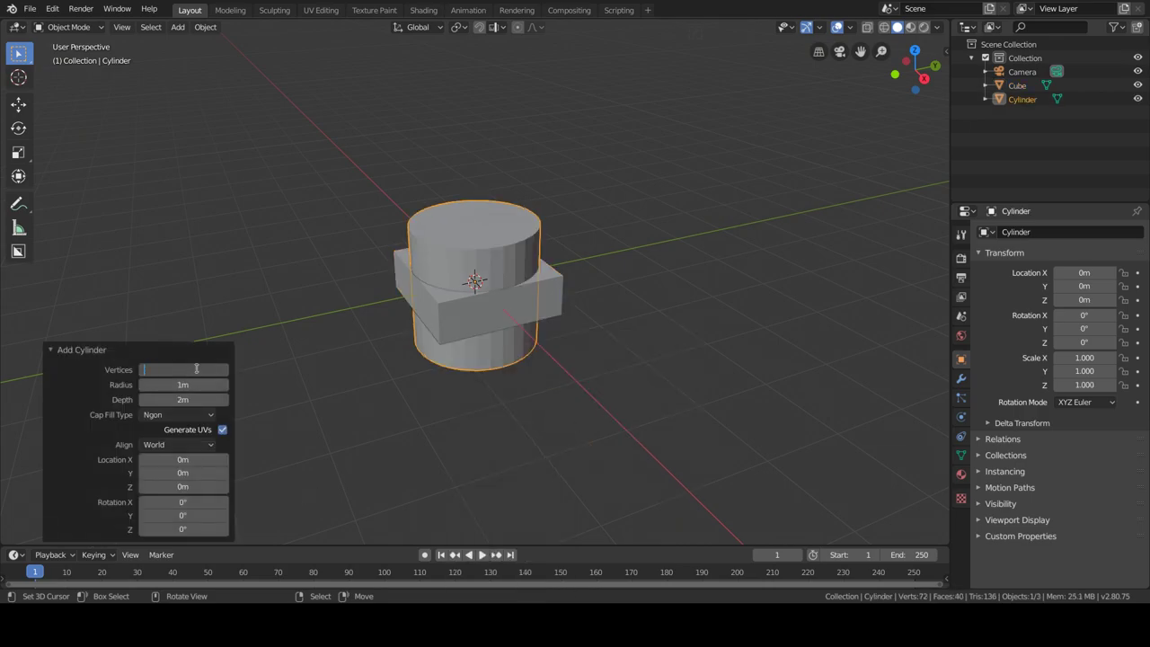
{"action": "type", "text": "22"}
{"action": "key", "text": "Tab"}
{"action": "scroll", "coordinate": [452, 363], "scroll_direction": "up", "scroll_amount": 3}
{"action": "key", "text": "2"}
{"action": "left_click", "coordinate": [429, 255]}
{"action": "mouse_move", "coordinate": [380, 231]}
{"action": "middle_mouse_down"}
{"action": "mouse_move", "coordinate": [534, 257]}
{"action": "mouse_move", "coordinate": [489, 252]}
{"action": "middle_mouse_up"}
{"action": "left_click", "coordinate": [488, 252], "text": "shift"}
{"action": "scroll", "coordinate": [617, 333], "scroll_direction": "up", "scroll_amount": 2}
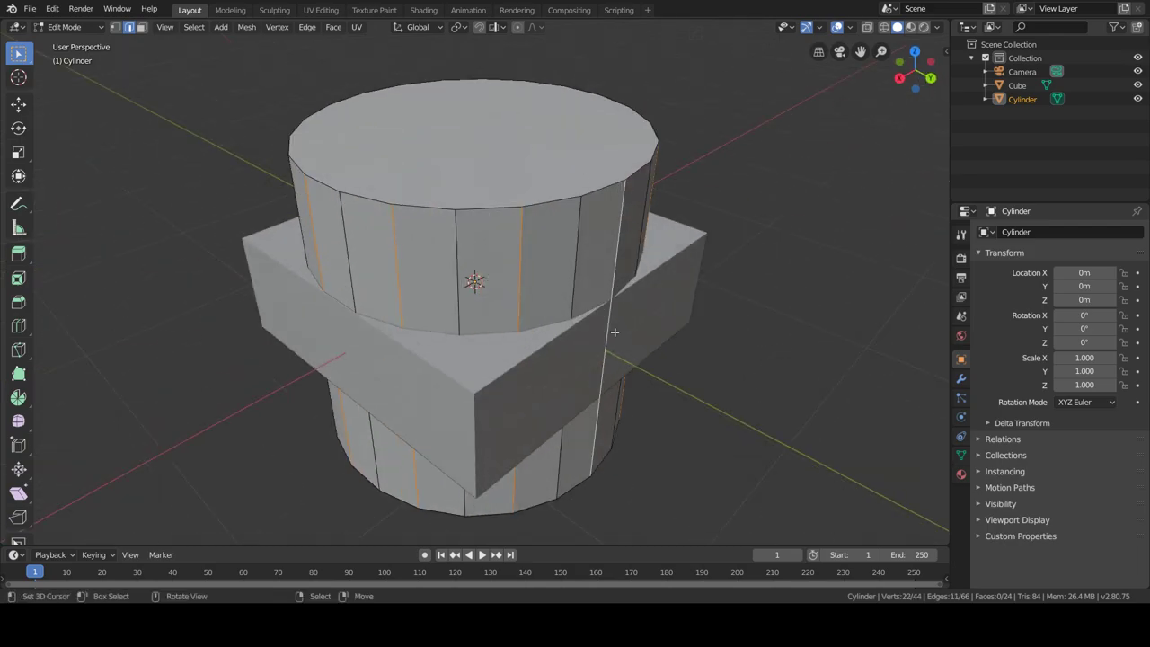
- Scale the selected edges outward horizontally into star-shaped fluting, then slim the whole column
{"action": "key", "text": "s"}
{"action": "key", "text": "shift+z"}
{"action": "left_click", "coordinate": [638, 335]}
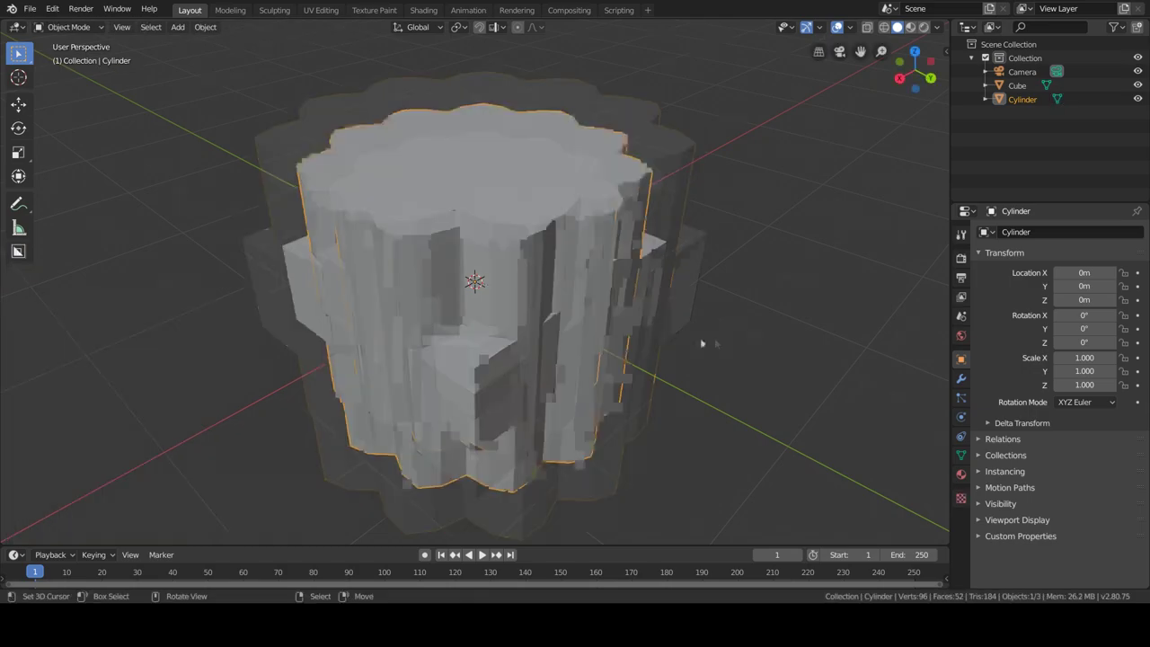
{"action": "key", "text": "s"}
{"action": "key", "text": "shift+z"}
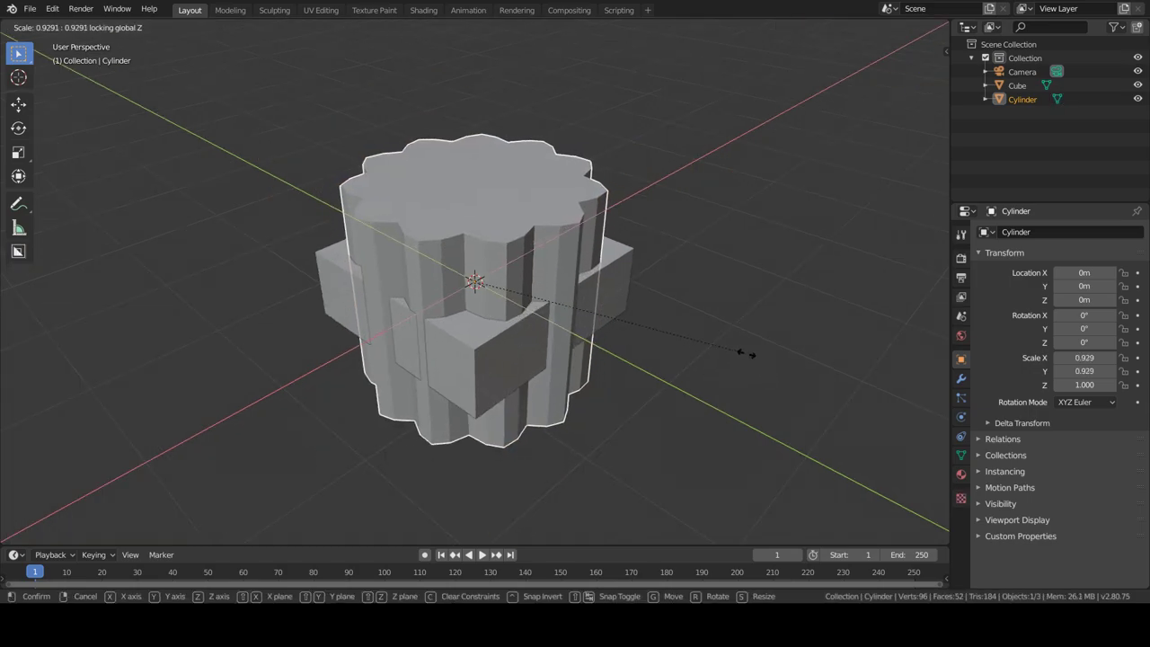
{"action": "left_click", "coordinate": [714, 346]}
{"action": "mouse_move", "coordinate": [713, 346]}
{"action": "middle_mouse_down"}
{"action": "mouse_move", "coordinate": [535, 462]}
{"action": "mouse_move", "coordinate": [612, 289]}
{"action": "middle_mouse_up"}
- Raise the column vertically to rest on the base slab and select its top face
{"action": "key", "text": "g"}
{"action": "key", "text": "z"}
{"action": "left_click", "coordinate": [609, 180]}
{"action": "key", "text": "Tab"}
{"action": "left_click", "coordinate": [478, 333]}
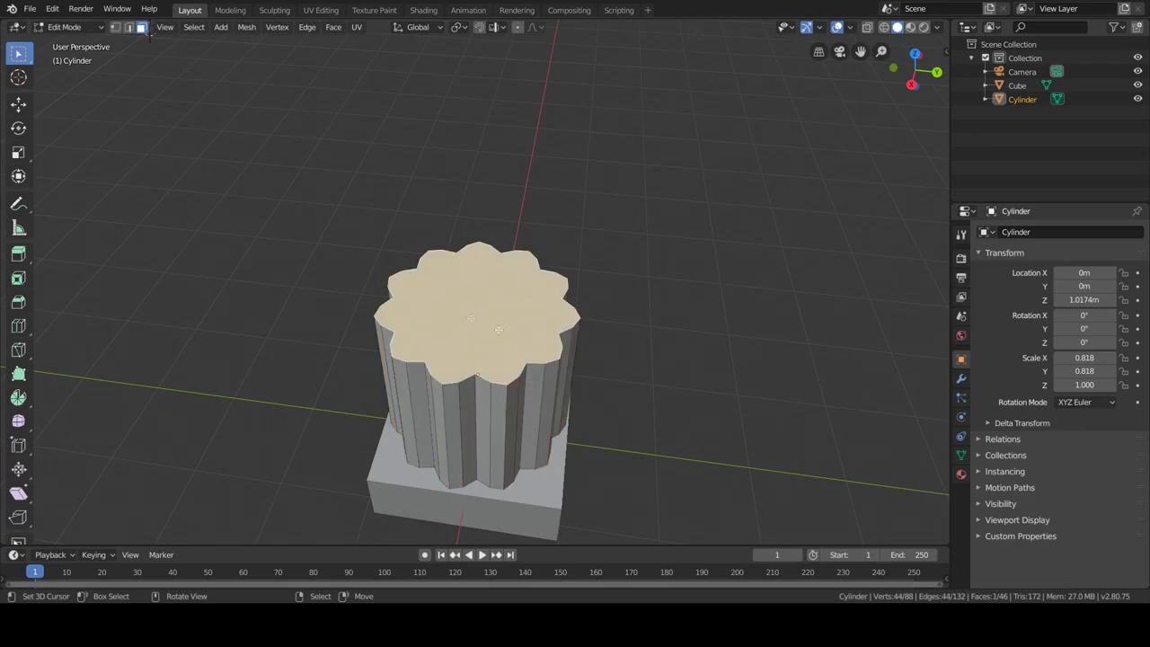
{"action": "scroll", "coordinate": [638, 399], "scroll_direction": "down", "scroll_amount": 3}
- Extrude the top face upward into a tall shaft and slightly widen its top
{"action": "key", "text": "g"}
{"action": "key", "text": "z"}
{"action": "left_click", "coordinate": [731, 347]}
{"action": "scroll", "coordinate": [732, 347], "scroll_direction": "down", "scroll_amount": 3}
{"action": "key", "text": "s"}
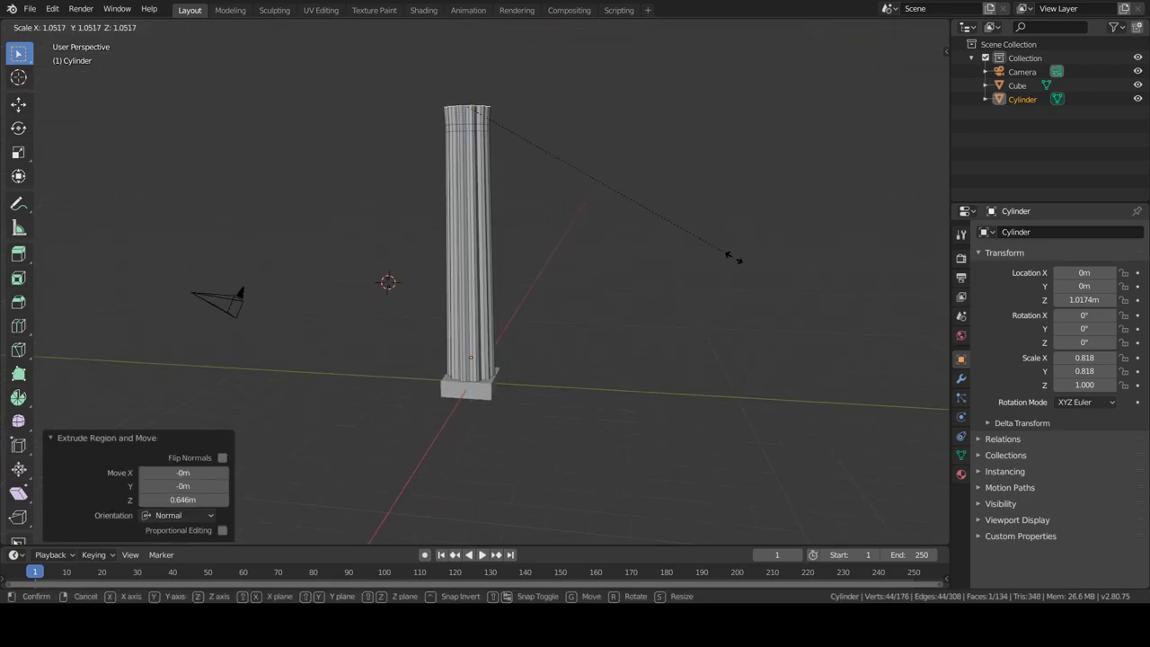
{"action": "left_click", "coordinate": [739, 258]}
{"action": "scroll", "coordinate": [504, 270], "scroll_direction": "up", "scroll_amount": 4}
- Add two loop cuts near the top, then inset and scale that band into a raised ring
{"action": "key", "text": "ctrl+r"}
{"action": "left_click", "coordinate": [517, 144]}
{"action": "key", "text": "3"}
{"action": "left_click", "coordinate": [553, 130], "text": "alt"}
{"action": "key", "text": "i"}
{"action": "left_click", "coordinate": [689, 236]}
{"action": "key", "text": "s"}
{"action": "left_click", "coordinate": [739, 260]}
{"action": "key", "text": "Tab"}
{"action": "scroll", "coordinate": [711, 340], "scroll_direction": "down", "scroll_amount": 3}
{"action": "scroll", "coordinate": [692, 347], "scroll_direction": "down", "scroll_amount": 3}
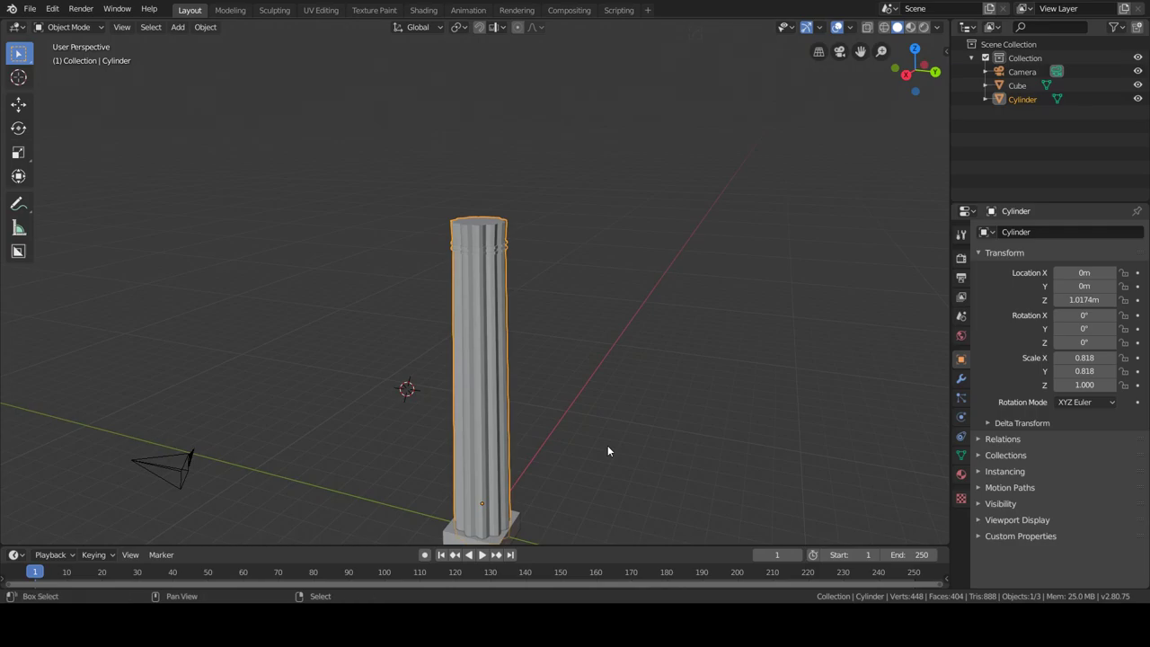
{"action": "middle_click_drag", "start_coordinate": [607, 445], "coordinate": [629, 510]}
{"action": "key", "text": "shift+a"}
- Add a cube, move it to the column top and flatten it on Z into a capital
{"action": "left_click", "coordinate": [669, 354]}
{"action": "middle_click_drag", "start_coordinate": [648, 442], "coordinate": [555, 404]}
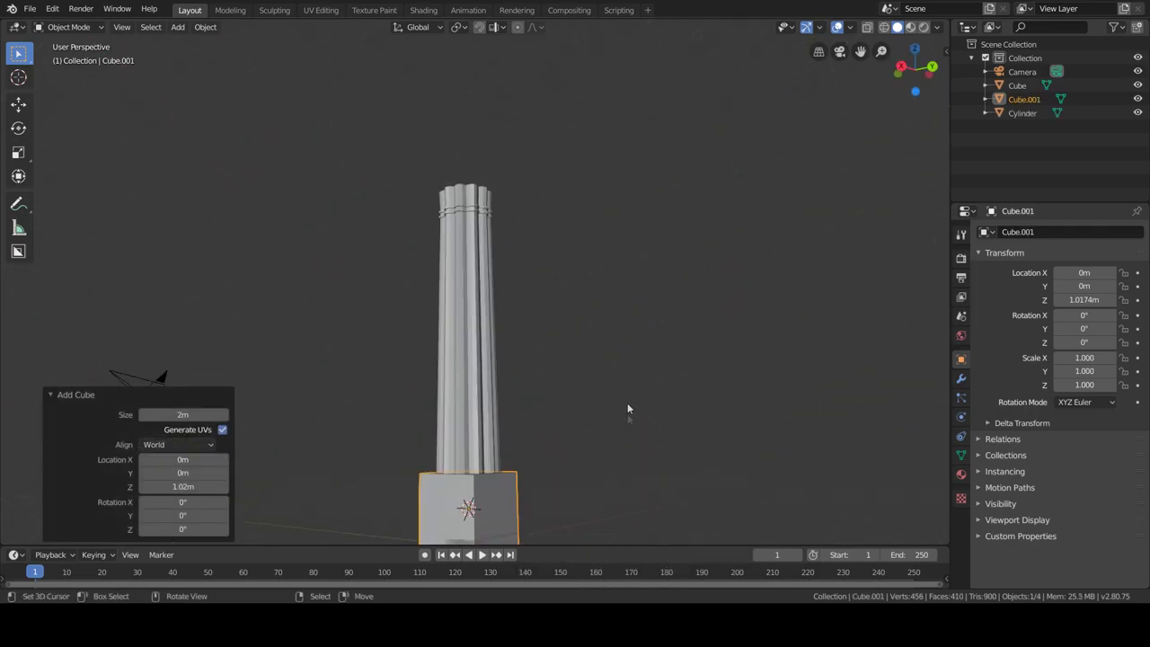
{"action": "key", "text": "g"}
{"action": "key", "text": "z"}
{"action": "left_click", "coordinate": [617, 98]}
{"action": "key", "text": "s"}
{"action": "key", "text": "z"}
{"action": "left_click", "coordinate": [609, 206]}
{"action": "middle_click_drag", "start_coordinate": [609, 206], "coordinate": [605, 351]}
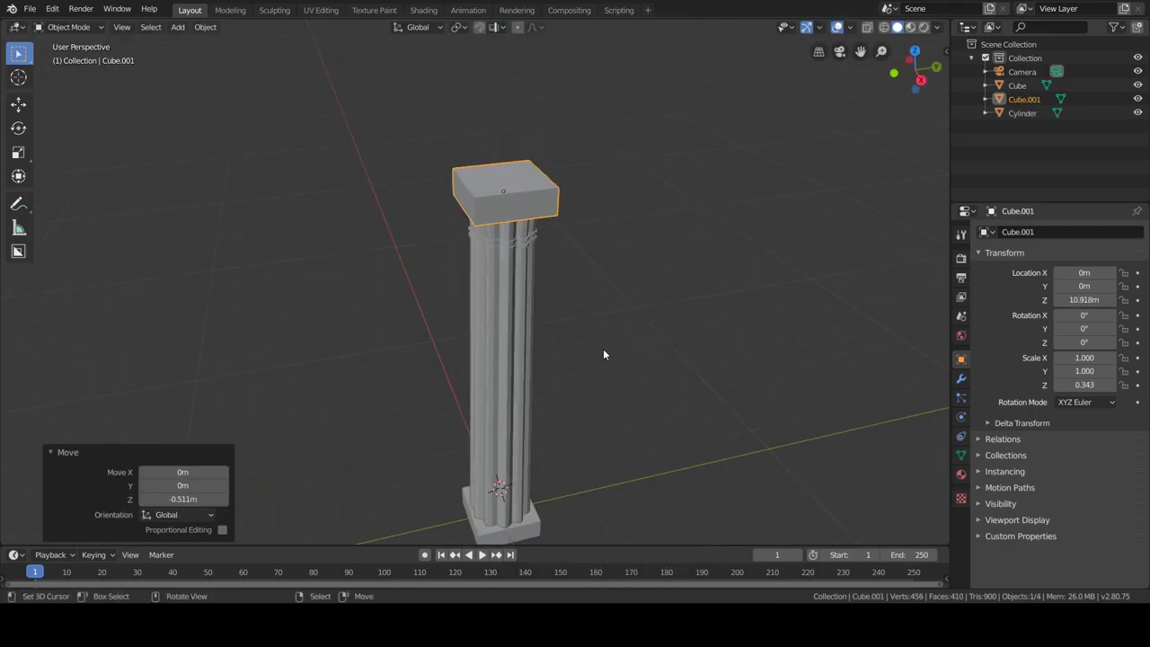
{"action": "left_click", "coordinate": [603, 350]}
- Join the capital and column into one object and select a capital face in edit mode
{"action": "mouse_move", "coordinate": [553, 296]}
{"action": "middle_mouse_down"}
{"action": "mouse_move", "coordinate": [470, 423]}
{"action": "mouse_move", "coordinate": [506, 465]}
{"action": "middle_mouse_up"}
{"action": "left_click", "coordinate": [470, 423], "text": "shift"}
{"action": "key", "text": "ctrl+j"}
{"action": "middle_click_drag", "start_coordinate": [449, 377], "coordinate": [459, 164]}
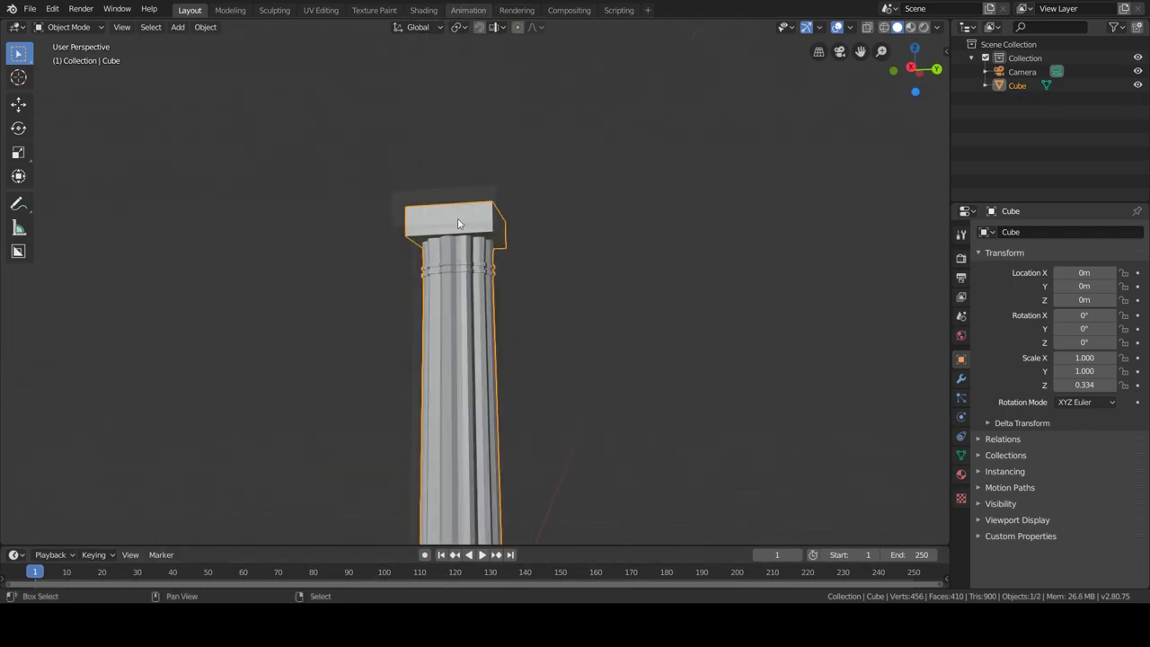
{"action": "key", "text": "Tab"}
{"action": "key", "text": "l"}
{"action": "key", "text": "3"}
{"action": "key", "text": "g"}
{"action": "key", "text": "z"}
{"action": "left_click", "coordinate": [463, 177]}
- Inset the face beneath the capital and move it vertically into a stepped profile
{"action": "key", "text": "i"}
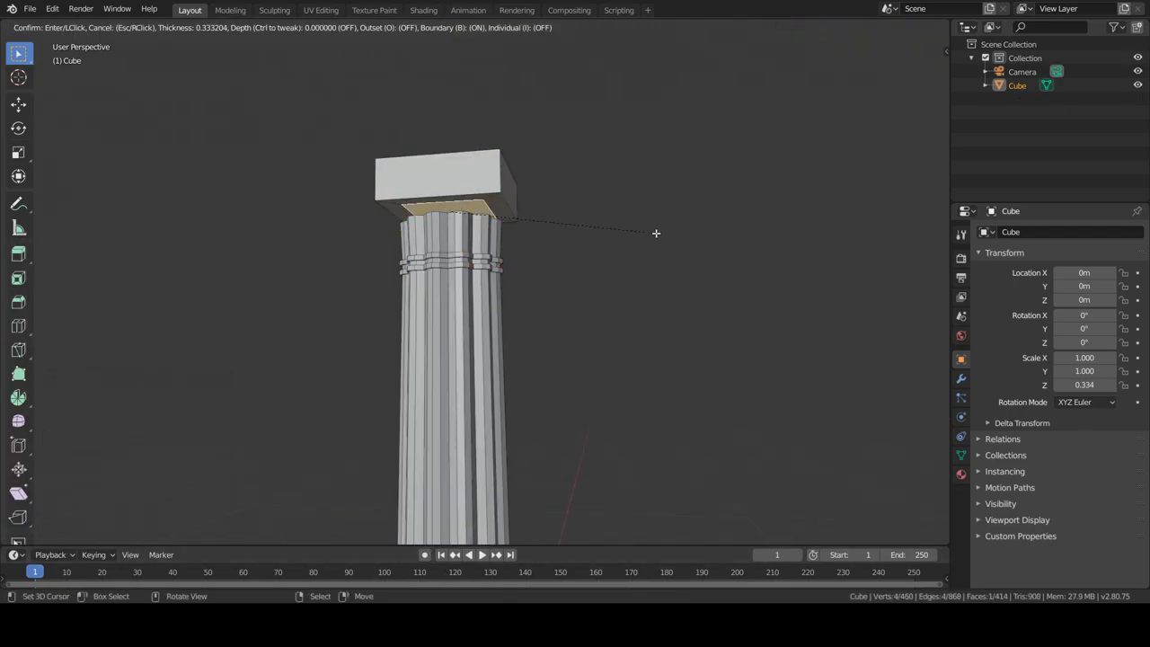
{"action": "left_click", "coordinate": [652, 255]}
{"action": "key", "text": "g"}
{"action": "key", "text": "z"}
{"action": "left_click", "coordinate": [673, 270]}
{"action": "key", "text": "Tab"}
{"action": "mouse_move", "coordinate": [673, 269]}
{"action": "middle_mouse_down"}
{"action": "mouse_move", "coordinate": [550, 282]}
{"action": "mouse_move", "coordinate": [624, 368]}
{"action": "middle_mouse_up"}
{"action": "key", "text": "Tab"}
{"action": "key", "text": "Tab"}
- Add an Array modifier to the column
{"action": "left_click", "coordinate": [960, 379]}
{"action": "left_click", "coordinate": [1061, 232]}
{"action": "left_click", "coordinate": [894, 266]}
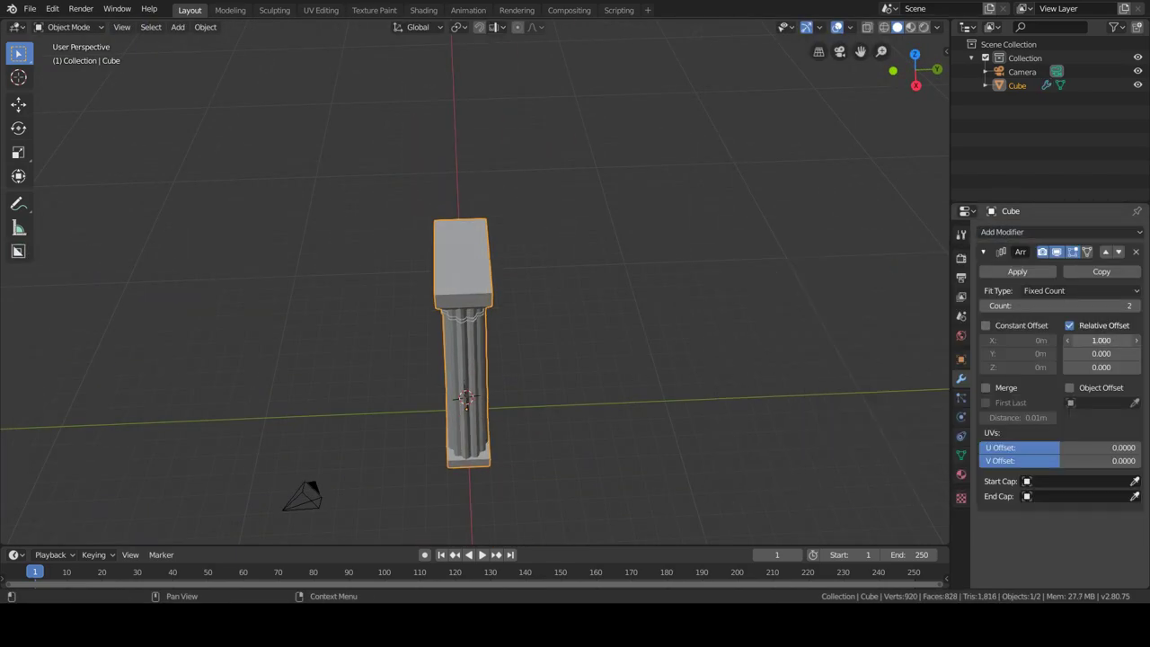
- Raise the Array count to 7 columns and apply the modifier
{"action": "left_click_drag", "start_coordinate": [1061, 306], "coordinate": [1114, 306]}
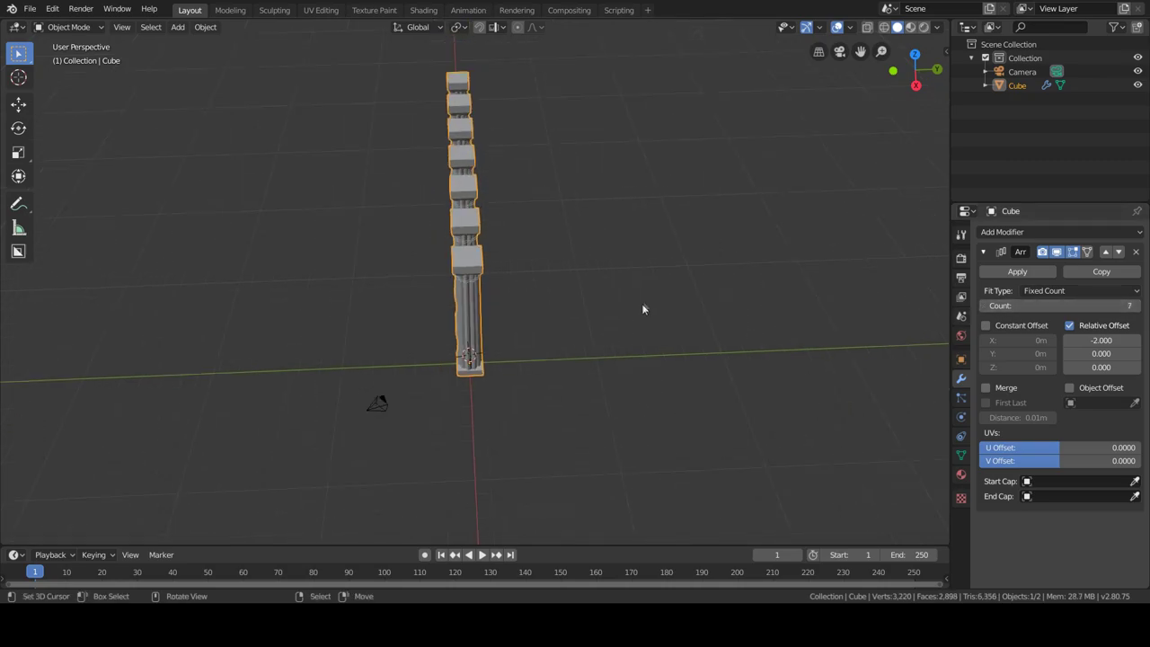
{"action": "middle_click_drag", "start_coordinate": [644, 308], "coordinate": [683, 329]}
{"action": "mouse_move", "coordinate": [503, 297]}
{"action": "middle_mouse_down"}
{"action": "mouse_move", "coordinate": [439, 291]}
{"action": "mouse_move", "coordinate": [503, 306]}
{"action": "middle_mouse_up"}
{"action": "left_click", "coordinate": [1017, 272]}
- Separate the first column of the row into its own object
{"action": "middle_click_drag", "start_coordinate": [629, 386], "coordinate": [668, 405]}
{"action": "key", "text": "Tab"}
{"action": "key", "text": "l"}
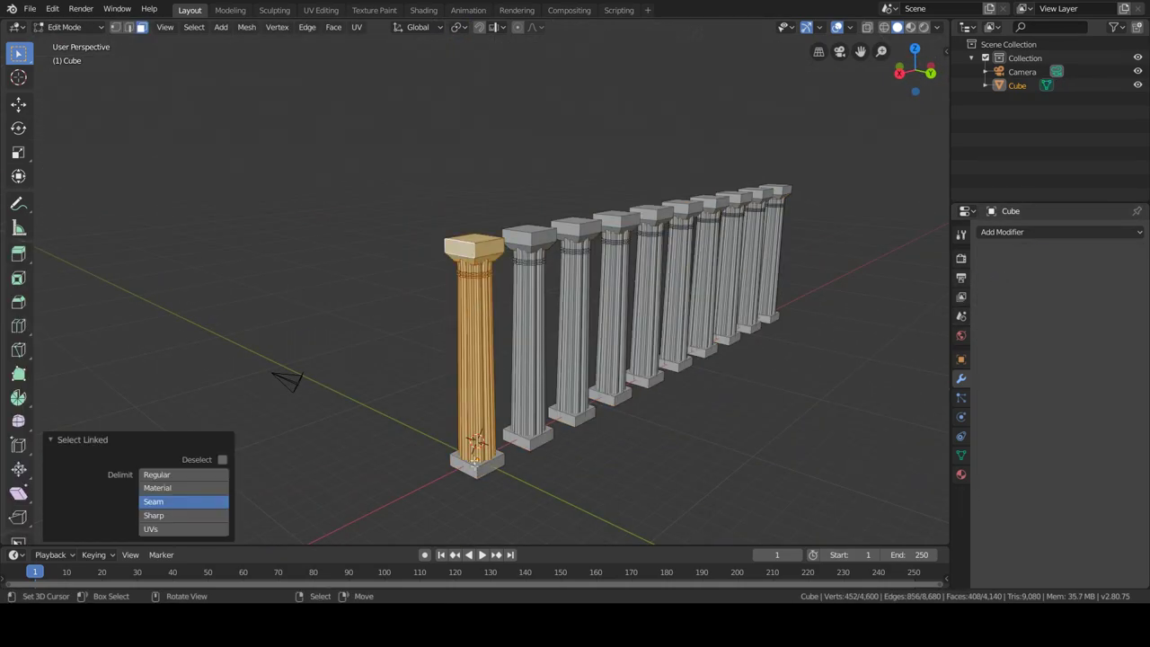
{"action": "key", "text": "p"}
{"action": "left_click", "coordinate": [797, 221]}
{"action": "key", "text": "Tab"}
- Give the separated column an Array along Y with 6 columns for the side row
{"action": "left_click", "coordinate": [1024, 99]}
{"action": "left_click", "coordinate": [1061, 232]}
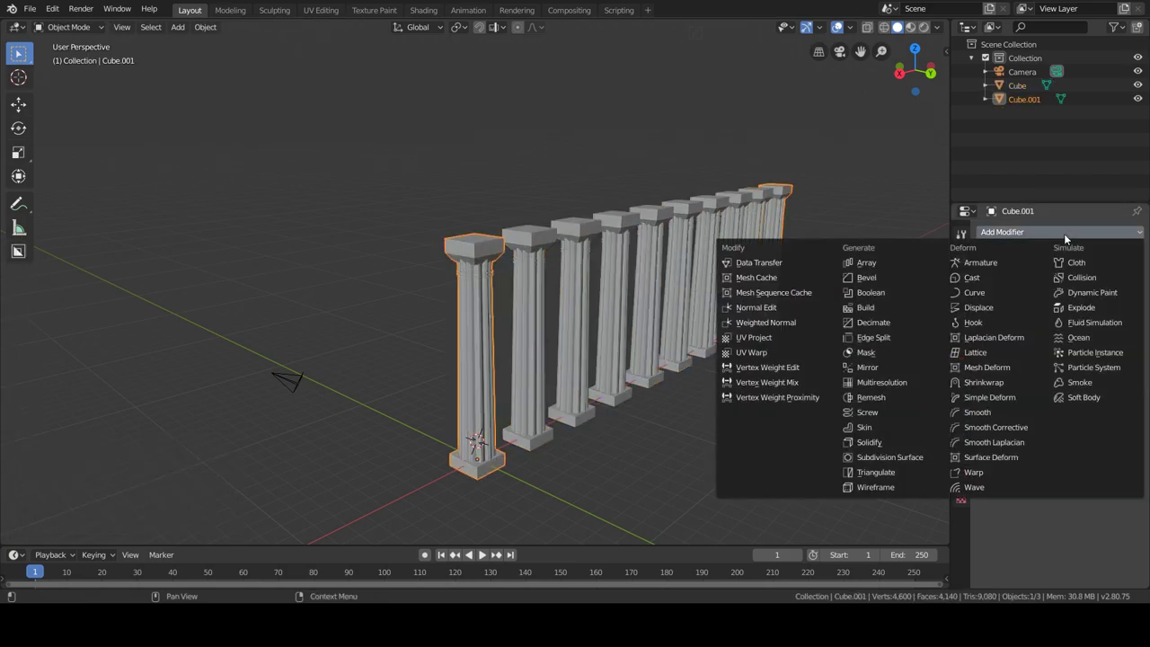
{"action": "left_click", "coordinate": [859, 256]}
{"action": "mouse_move", "coordinate": [1101, 341]}
{"action": "left_mouse_down"}
{"action": "mouse_move", "coordinate": [1075, 340]}
{"action": "mouse_move", "coordinate": [1104, 356]}
{"action": "left_mouse_up"}
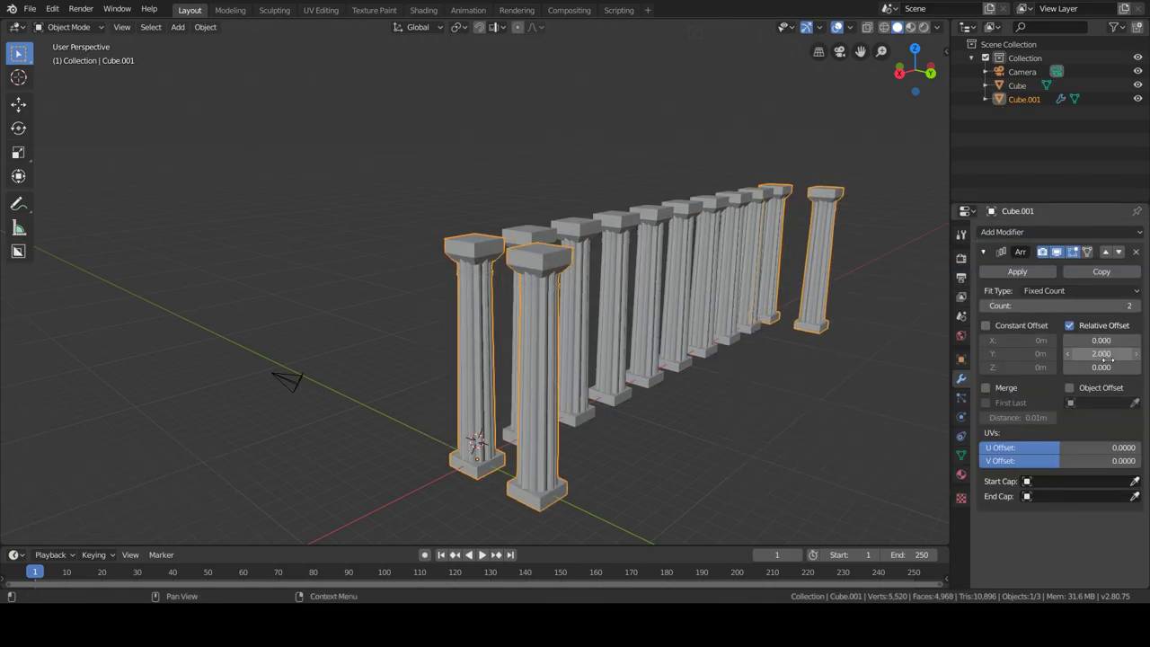
{"action": "left_click", "coordinate": [1137, 307]}
- Duplicate the front row of columns and move the copy 20m along Y
{"action": "mouse_move", "coordinate": [668, 380]}
{"action": "middle_mouse_down"}
{"action": "mouse_move", "coordinate": [539, 359]}
{"action": "mouse_move", "coordinate": [508, 227]}
{"action": "middle_mouse_up"}
{"action": "left_click", "coordinate": [1137, 307]}
{"action": "left_click", "coordinate": [507, 227]}
{"action": "type", "text": "y20"}
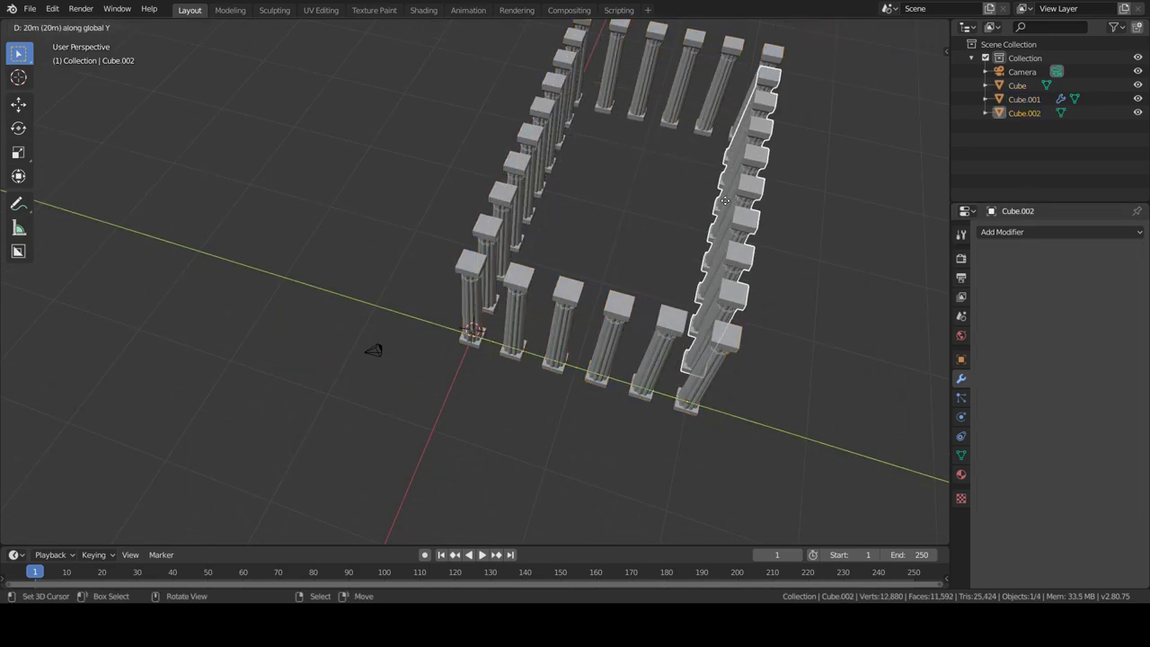
{"action": "key", "text": "Return"}
{"action": "middle_click_drag", "start_coordinate": [634, 299], "coordinate": [561, 346]}
{"action": "key", "text": "shift+a"}
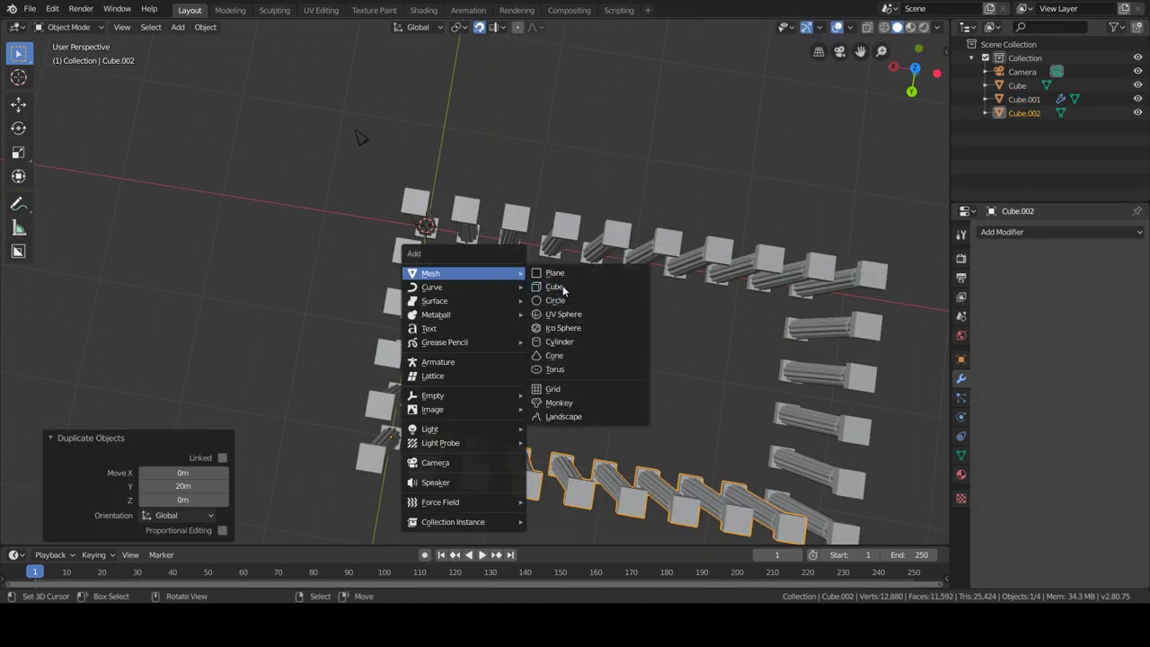
- Add a cube moved 4m along Y and stretch it into an 11m-long, wider block
{"action": "left_click", "coordinate": [562, 289]}
{"action": "type", "text": "gy4"}
{"action": "key", "text": "Return"}
{"action": "scroll", "coordinate": [526, 405], "scroll_direction": "up", "scroll_amount": 2}
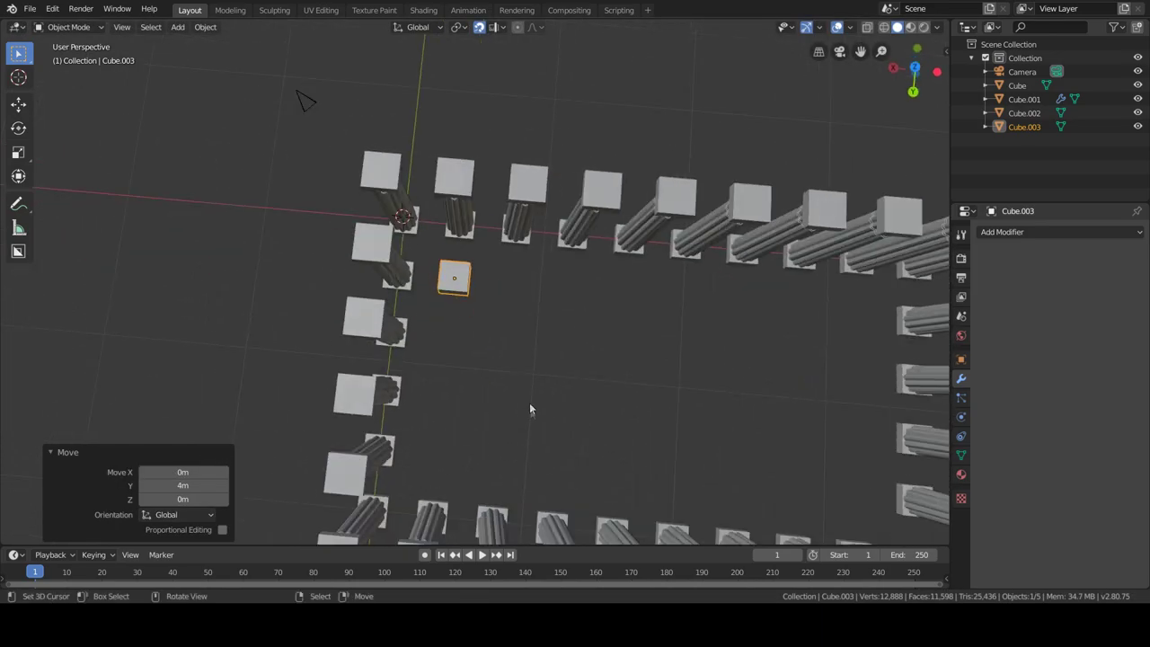
{"action": "key", "text": "Tab"}
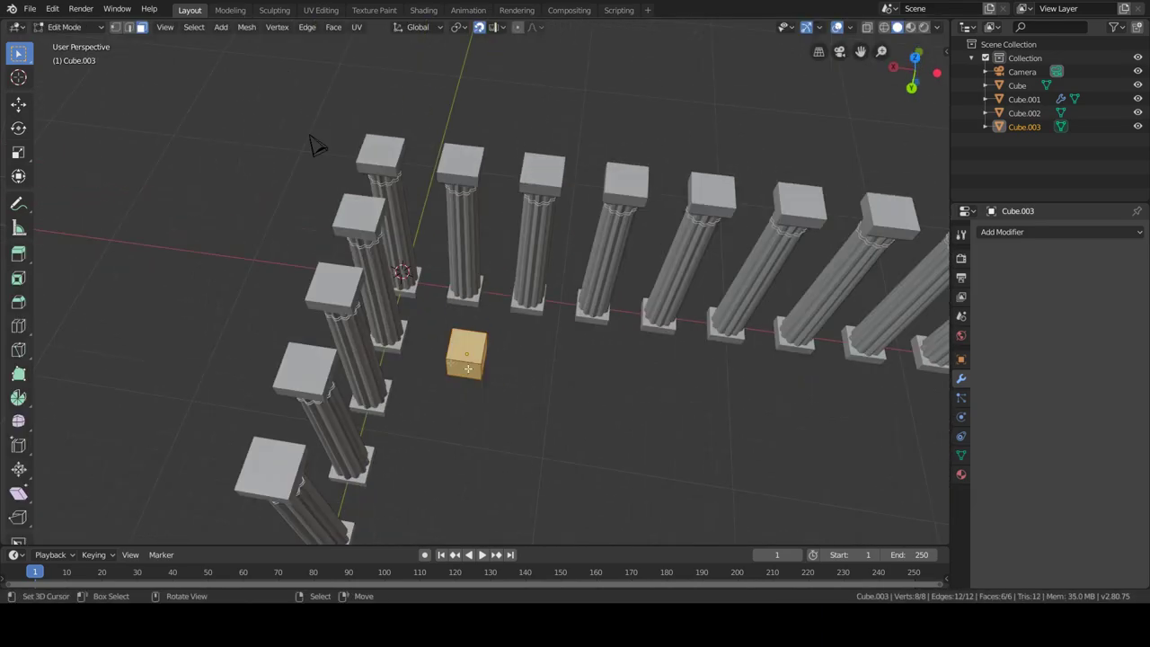
{"action": "key", "text": "KP_7"}
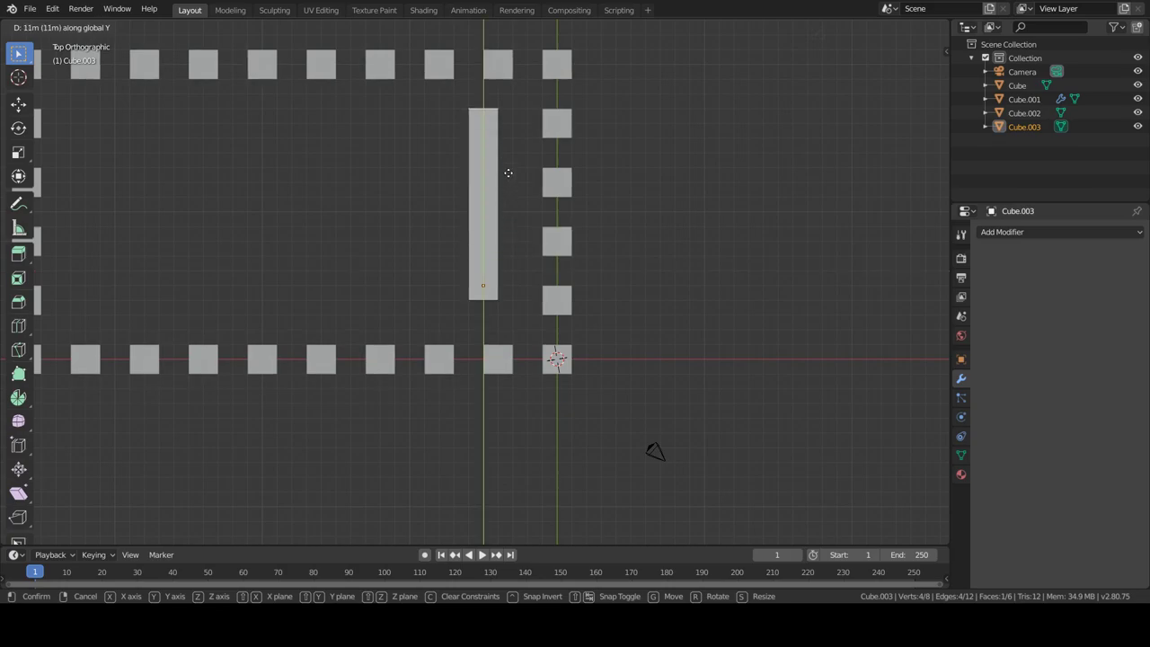
{"action": "left_click", "coordinate": [508, 172]}
{"action": "middle_click_drag", "start_coordinate": [385, 277], "coordinate": [745, 244]}
{"action": "key", "text": "KP_7"}
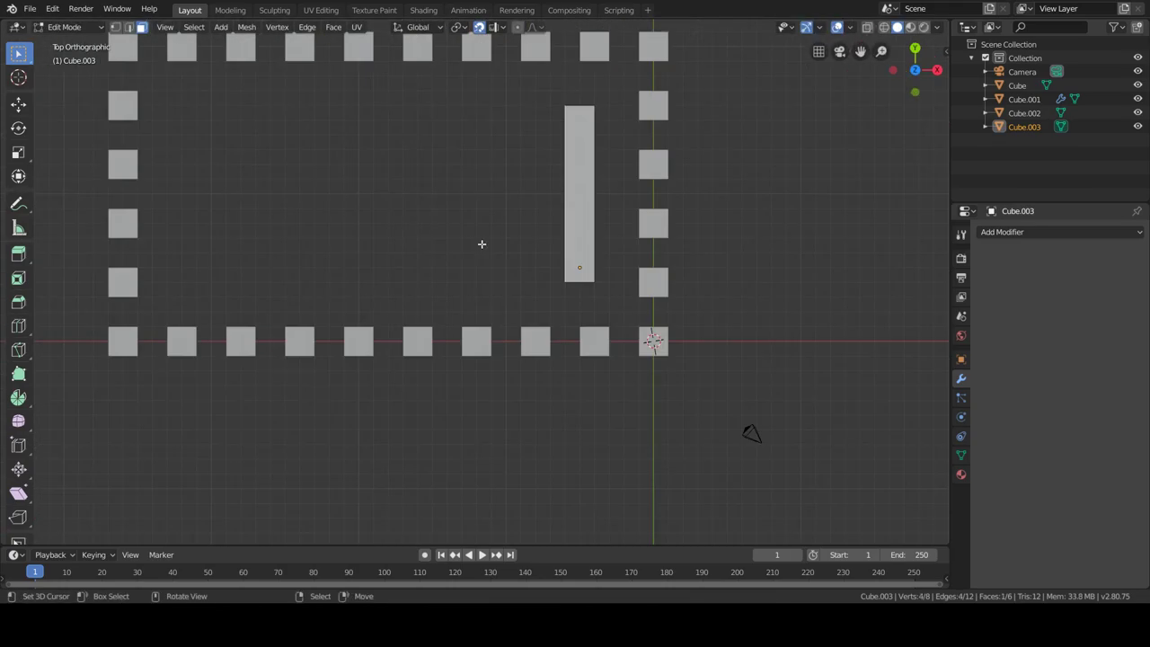
{"action": "key", "text": "g"}
{"action": "left_click", "coordinate": [195, 202]}
- Extrude the block's top face up 5m and add two centred loop cuts along it
{"action": "mouse_move", "coordinate": [195, 202]}
{"action": "middle_mouse_down"}
{"action": "mouse_move", "coordinate": [575, 303]}
{"action": "mouse_move", "coordinate": [593, 270]}
{"action": "middle_mouse_up"}
{"action": "left_click", "coordinate": [575, 303]}
{"action": "key", "text": "e"}
{"action": "left_click", "coordinate": [576, 303]}
{"action": "key", "text": "ctrl+r"}
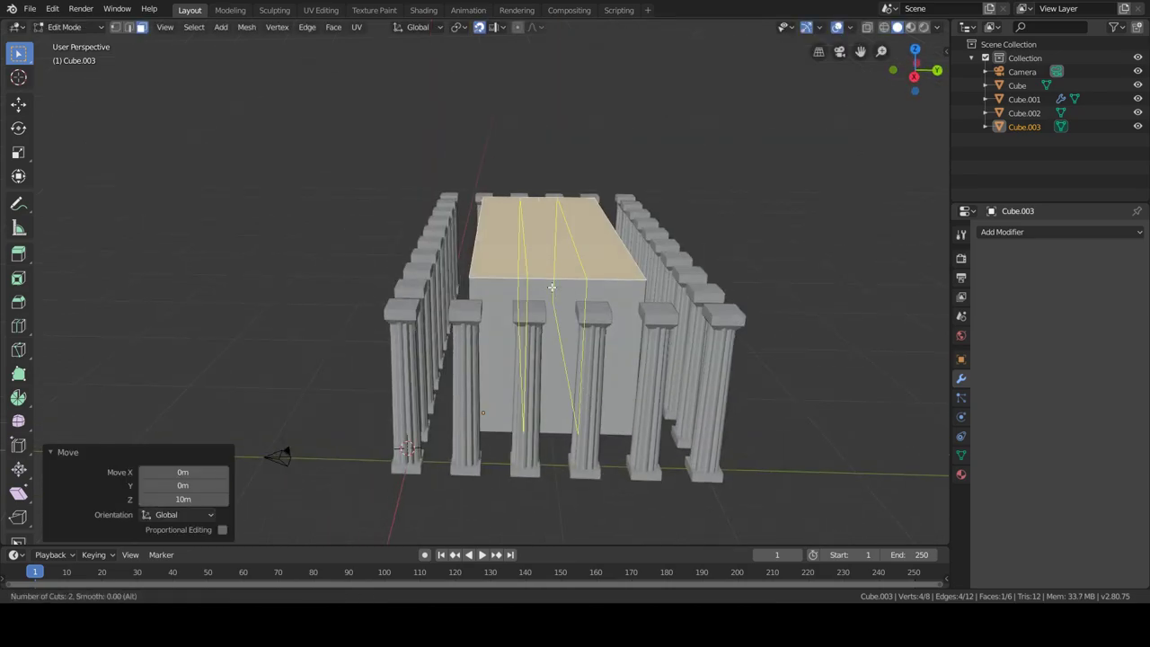
{"action": "scroll", "coordinate": [584, 270], "scroll_direction": "up", "scroll_amount": 1}
{"action": "left_click", "coordinate": [593, 288]}
{"action": "right_click", "coordinate": [614, 318]}
- Select a lower front face of the chamber and delete it to open a doorway
{"action": "left_click", "coordinate": [530, 409]}
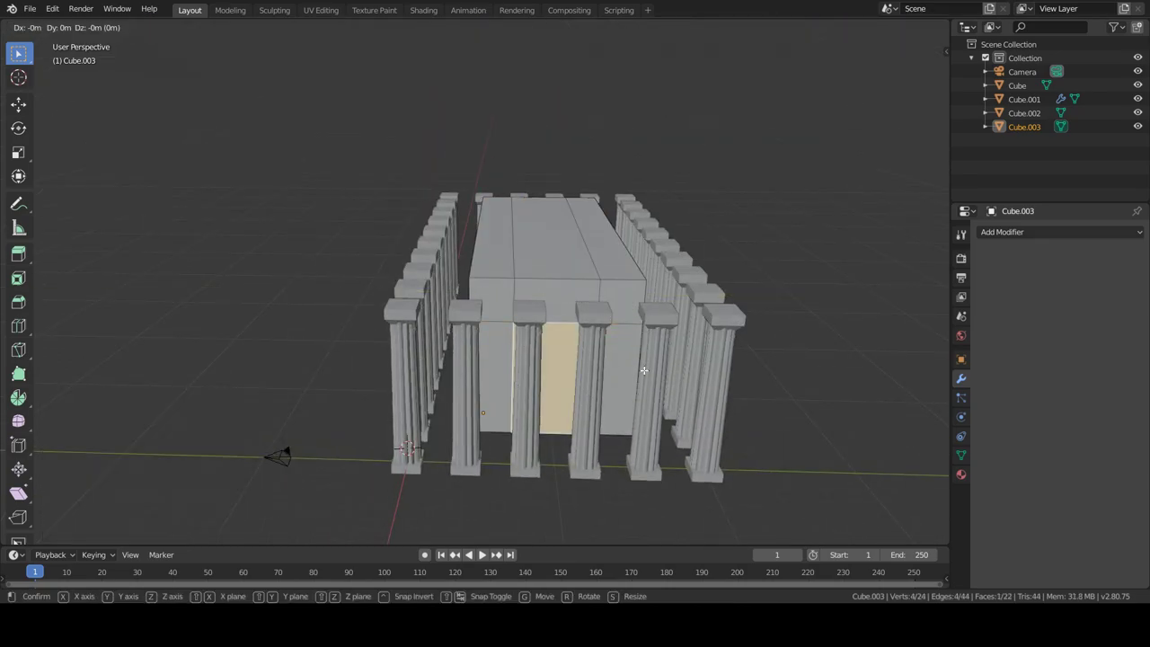
{"action": "middle_click_drag", "start_coordinate": [530, 409], "coordinate": [521, 414]}
{"action": "key", "text": "i"}
{"action": "key", "text": "g"}
{"action": "left_click", "coordinate": [522, 415]}
{"action": "key", "text": "x"}
{"action": "left_click", "coordinate": [548, 454]}
{"action": "mouse_move", "coordinate": [549, 454]}
{"action": "middle_mouse_down"}
{"action": "mouse_move", "coordinate": [535, 462]}
{"action": "mouse_move", "coordinate": [502, 441]}
{"action": "middle_mouse_up"}
- Add a ground plane beneath the temple, replacing a mistakenly added cube
{"action": "key", "text": "shift+a"}
{"action": "left_click", "coordinate": [502, 439]}
{"action": "key", "text": "ctrl+z"}
{"action": "key", "text": "shift+a"}
{"action": "left_click", "coordinate": [432, 413]}
- Lower the new plane 1.4 m beneath the temple and scale it up into a huge ground
{"action": "type", "text": "gz-1.4"}
{"action": "key", "text": "Return"}
{"action": "key", "text": "s"}
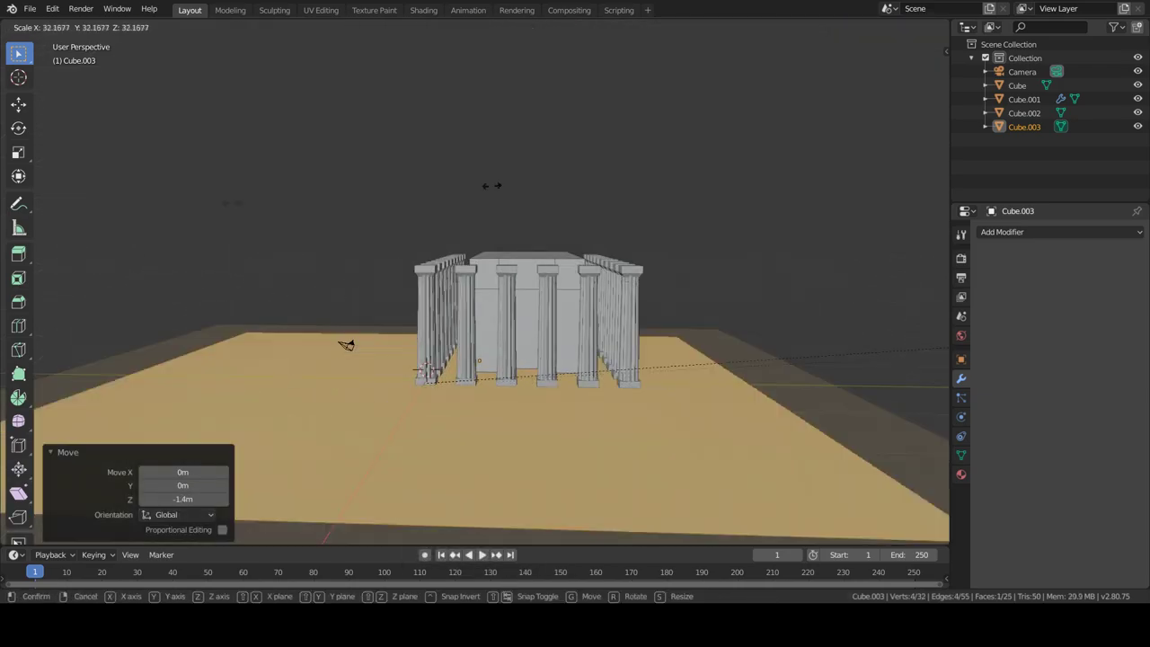
{"action": "left_click", "coordinate": [529, 435]}
{"action": "mouse_move", "coordinate": [529, 435]}
{"action": "middle_mouse_down"}
{"action": "mouse_move", "coordinate": [329, 467]}
{"action": "mouse_move", "coordinate": [522, 366]}
{"action": "middle_mouse_up"}
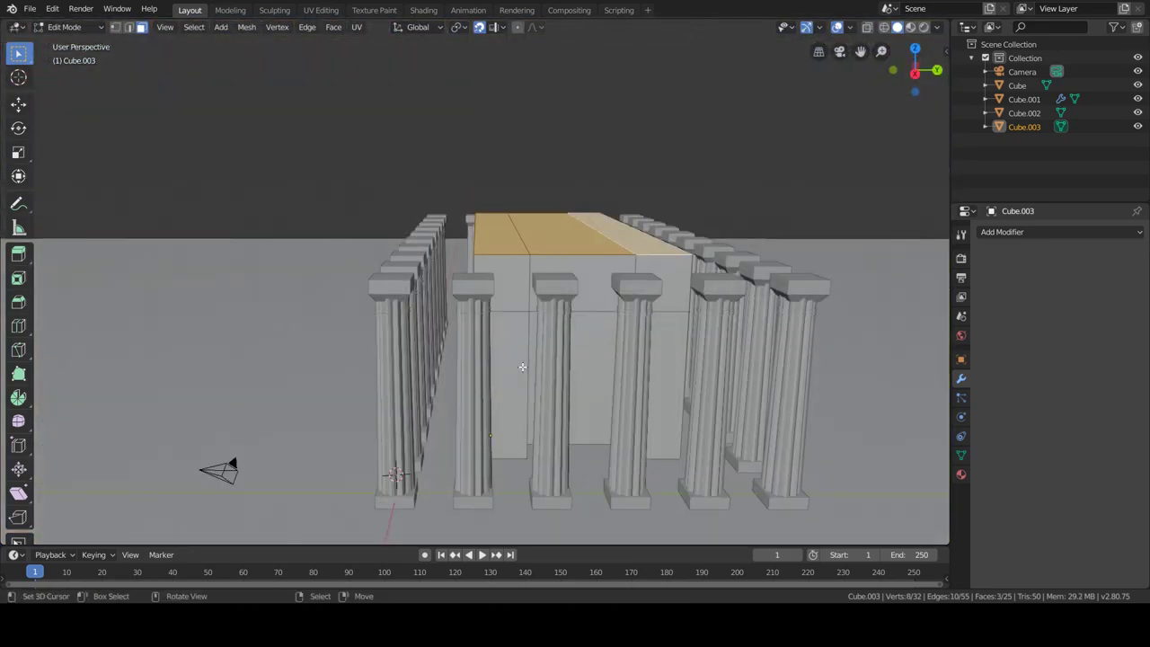
- Add a loop cut on the chamber block and slide it to the top edge
{"action": "key", "text": "ctrl+r"}
{"action": "left_click", "coordinate": [489, 259]}
{"action": "left_click", "coordinate": [490, 270]}
{"action": "middle_click_drag", "start_coordinate": [490, 269], "coordinate": [602, 261]}
{"action": "key", "text": "ctrl+r"}
{"action": "left_click", "coordinate": [602, 262]}
{"action": "left_click", "coordinate": [153, 94]}
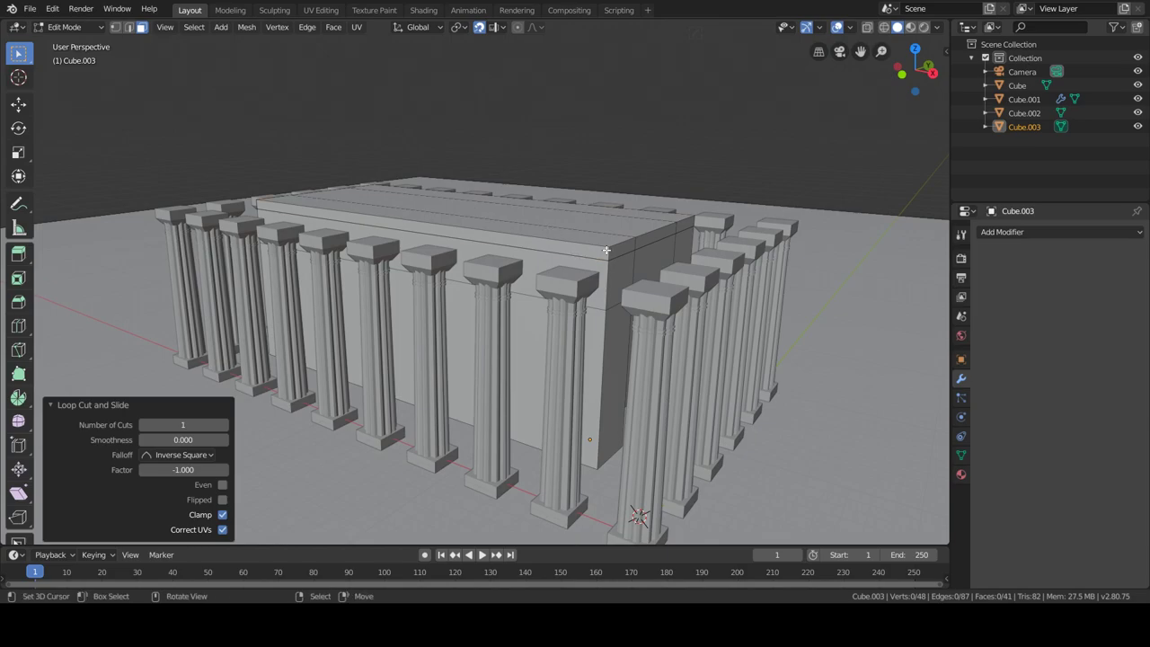
{"action": "left_click", "coordinate": [607, 251], "text": "alt"}
{"action": "left_click", "coordinate": [501, 27]}
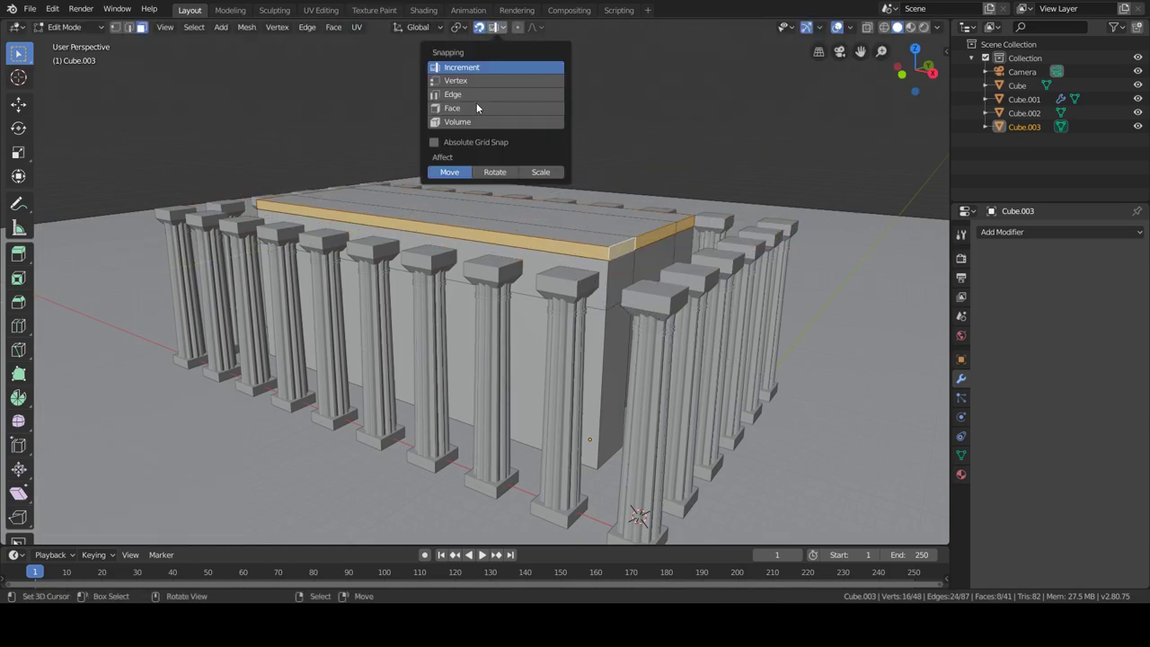
- Widen the top slab outward while keeping its height (Shift+Z scale)
{"action": "key", "text": "s"}
{"action": "key", "text": "shift+z"}
{"action": "left_click", "coordinate": [655, 232]}
{"action": "scroll", "coordinate": [654, 232], "scroll_direction": "up", "scroll_amount": 5}
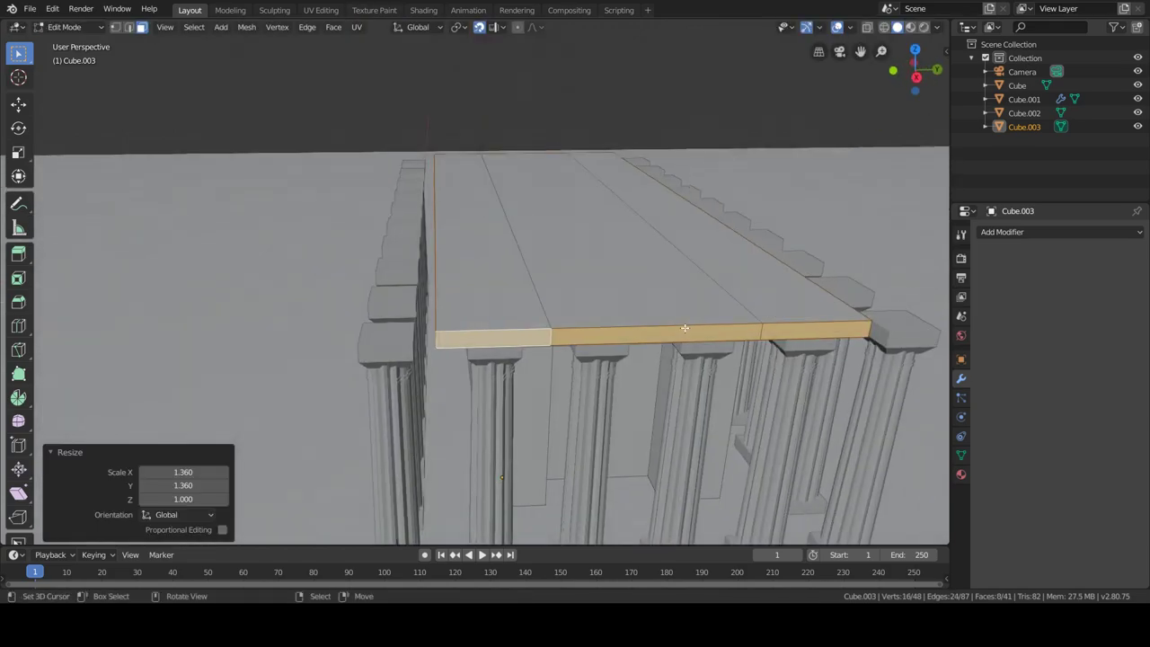
{"action": "middle_click_drag", "start_coordinate": [719, 329], "coordinate": [485, 260]}
{"action": "scroll", "coordinate": [484, 260], "scroll_direction": "up", "scroll_amount": 3}
{"action": "scroll", "coordinate": [484, 260], "scroll_direction": "down", "scroll_amount": 3}
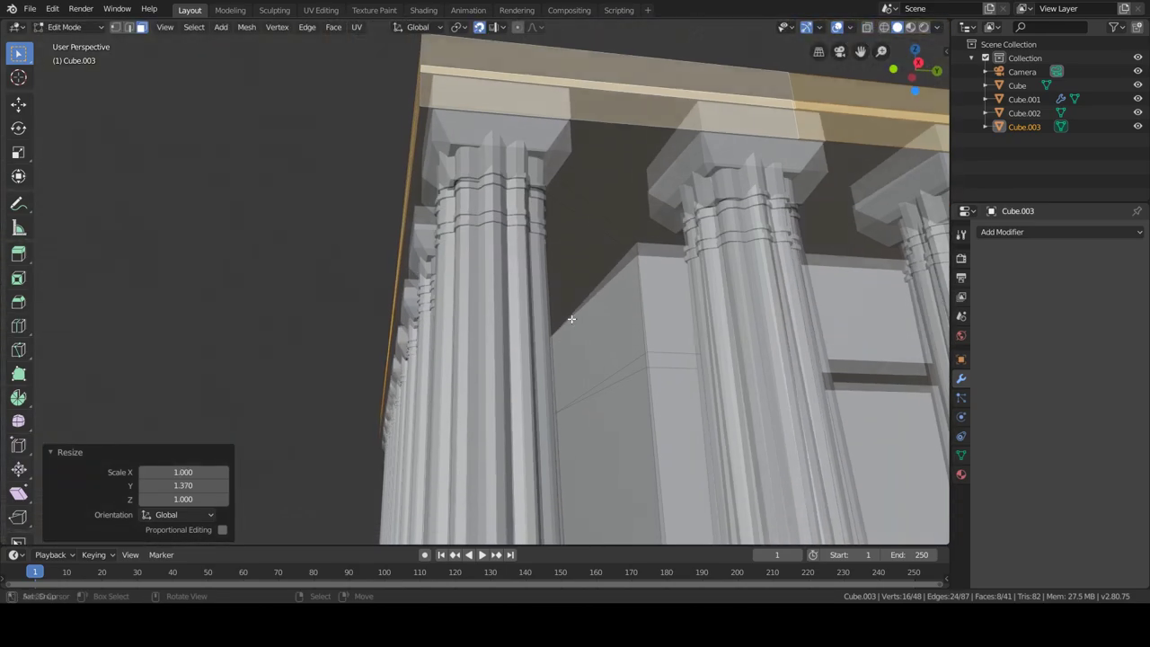
- Scale the slab along Y, then raise its top faces 0.4 m and extrude them up
{"action": "key", "text": "s"}
{"action": "key", "text": "y"}
{"action": "middle_click_drag", "start_coordinate": [784, 340], "coordinate": [699, 349]}
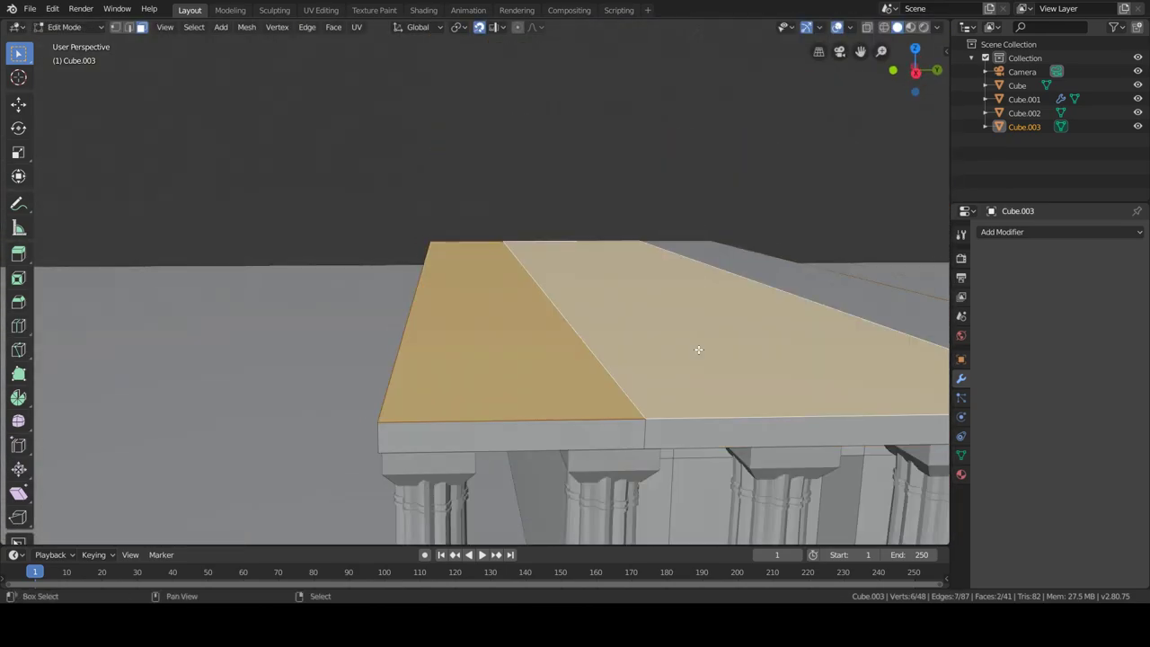
{"action": "left_click", "coordinate": [646, 425]}
{"action": "type", "text": "gz0.4"}
{"action": "key", "text": "Return"}
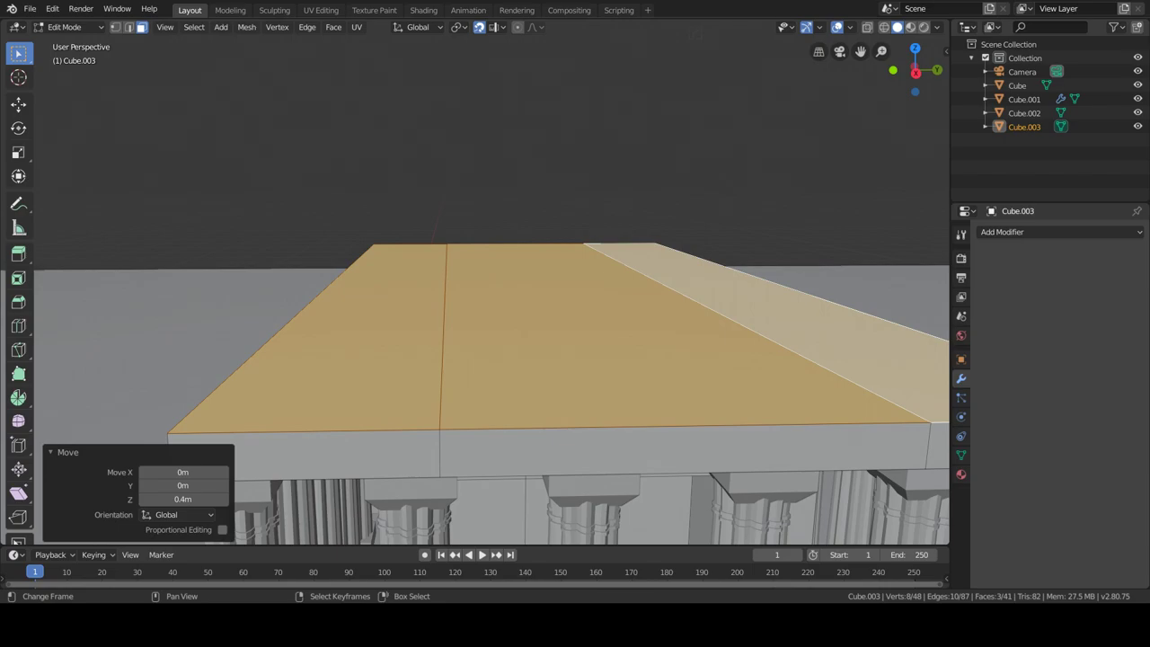
{"action": "key", "text": "e"}
{"action": "left_click", "coordinate": [501, 359]}
- Add an edge loop in the lower band and apply Rotation & Scale to the block
{"action": "key", "text": "ctrl+r"}
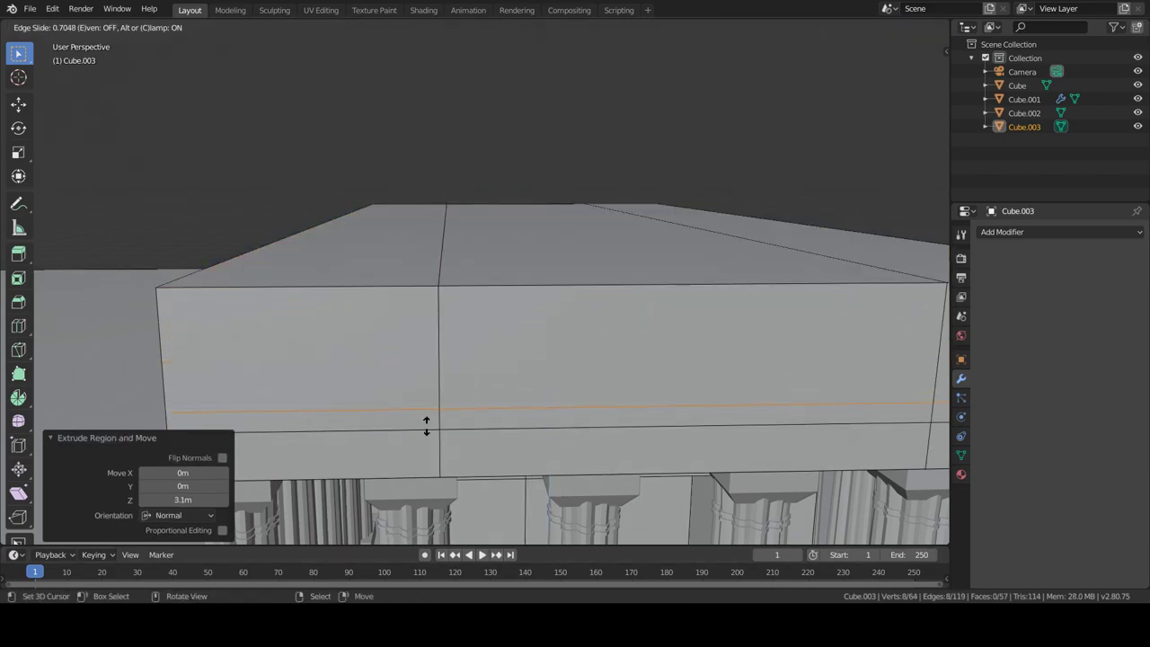
{"action": "left_click", "coordinate": [426, 423]}
{"action": "right_click", "coordinate": [60, 90]}
{"action": "key", "text": "Tab"}
{"action": "left_click", "coordinate": [205, 27]}
{"action": "mouse_move", "coordinate": [234, 97]}
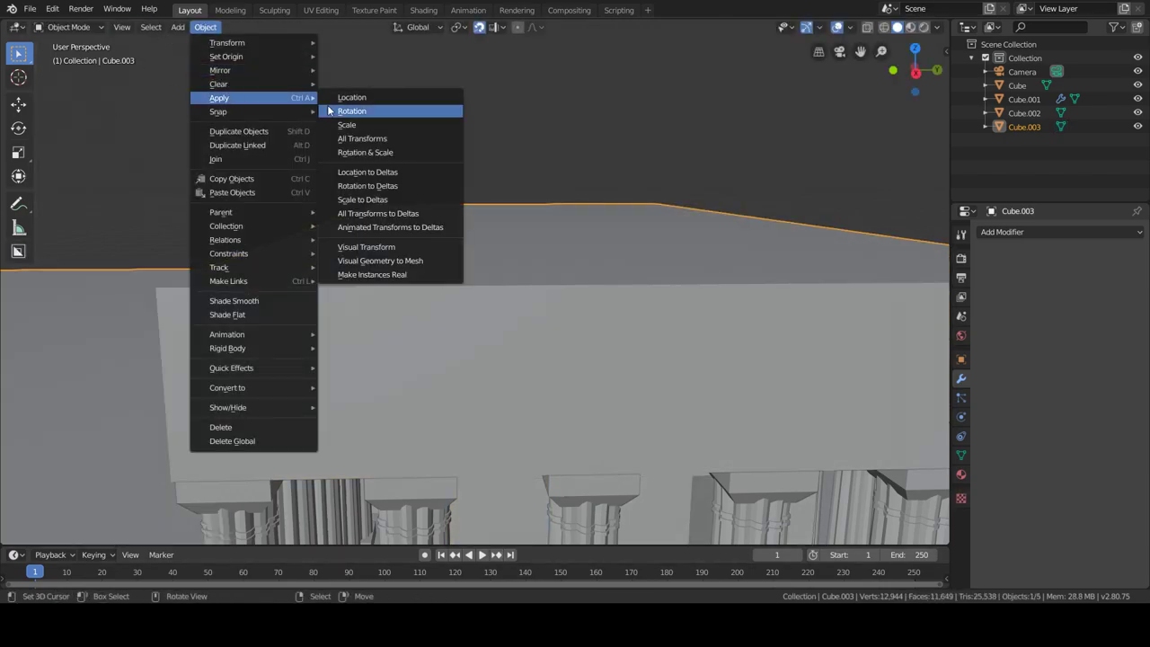
{"action": "left_click", "coordinate": [381, 155]}
- Inset the lower band's face loop and scale it slightly outward as a cornice
{"action": "key", "text": "Tab"}
{"action": "left_click", "coordinate": [419, 420], "text": "alt"}
{"action": "key", "text": "i"}
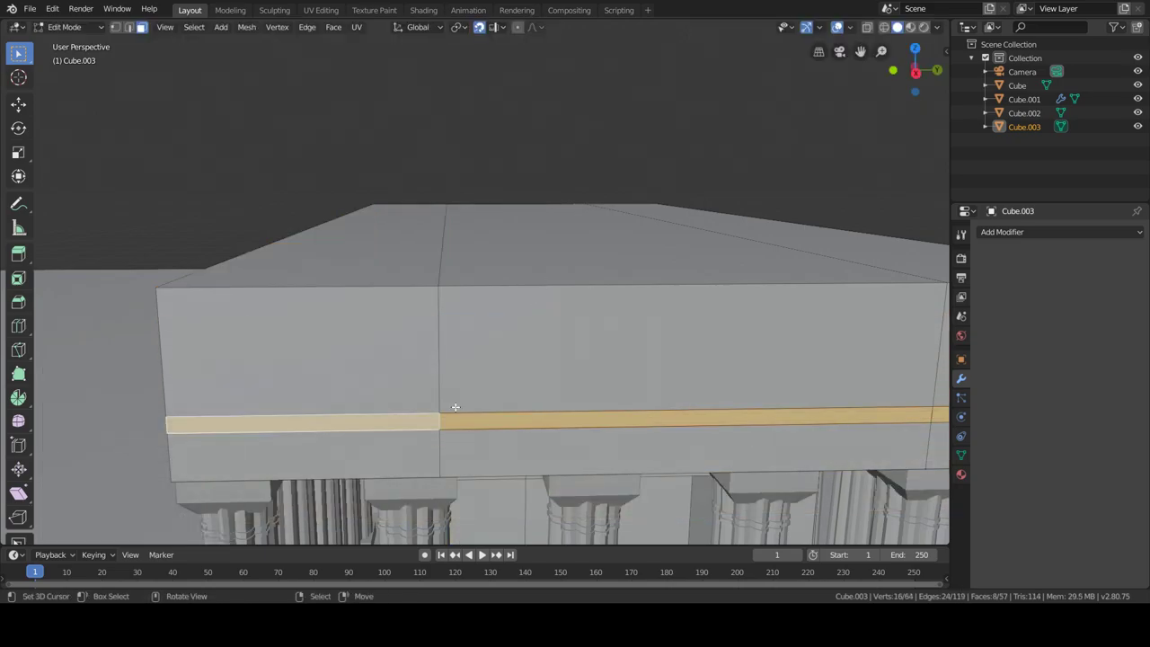
{"action": "left_click", "coordinate": [520, 424]}
{"action": "key", "text": "s"}
{"action": "key", "text": "shift+z"}
{"action": "left_click", "coordinate": [545, 387]}
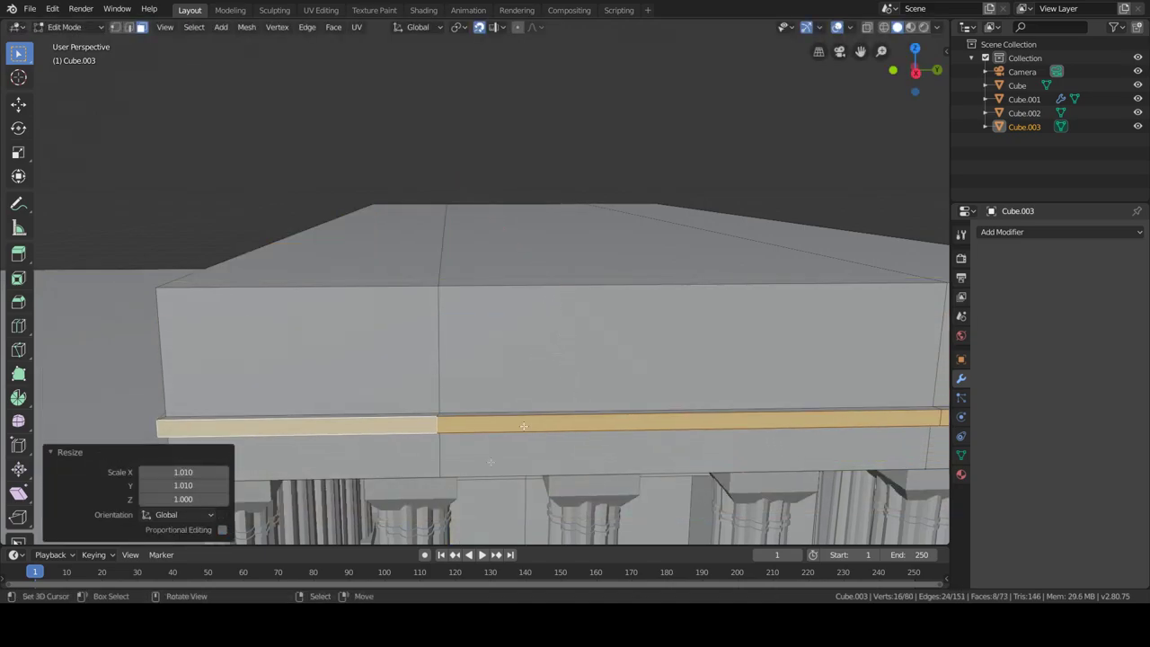
- Add a loop near the block's top, then inset and scale that upper band outward
{"action": "left_click", "coordinate": [390, 259]}
{"action": "key", "text": "ctrl+r"}
{"action": "left_click", "coordinate": [444, 326]}
{"action": "right_click", "coordinate": [444, 326]}
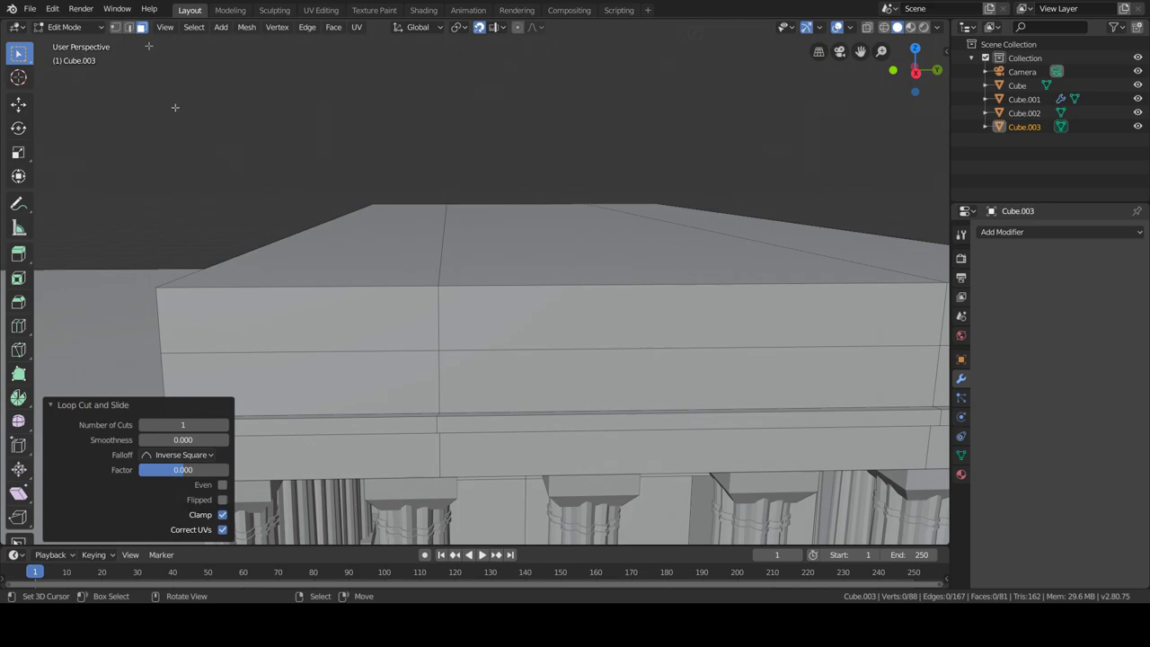
{"action": "left_click", "coordinate": [351, 340], "text": "alt"}
{"action": "key", "text": "i"}
{"action": "left_click", "coordinate": [530, 355]}
{"action": "key", "text": "s"}
{"action": "left_click", "coordinate": [524, 416]}
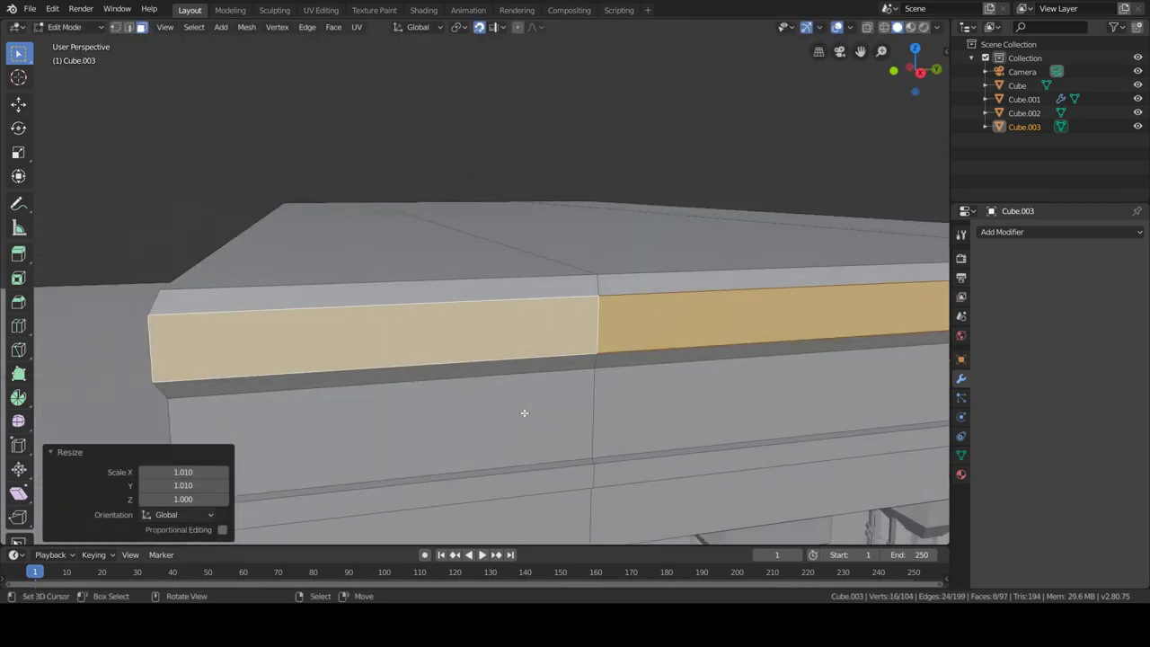
- Cut three evenly spaced loops across the top, dividing it into four strips
{"action": "key", "text": "Tab"}
{"action": "scroll", "coordinate": [508, 396], "scroll_direction": "down", "scroll_amount": 5}
{"action": "middle_click_drag", "start_coordinate": [509, 396], "coordinate": [624, 419]}
{"action": "scroll", "coordinate": [493, 424], "scroll_direction": "up", "scroll_amount": 5}
{"action": "key", "text": "Tab"}
{"action": "key", "text": "ctrl+r"}
{"action": "scroll", "coordinate": [601, 494], "scroll_direction": "up", "scroll_amount": 2}
{"action": "left_click", "coordinate": [601, 494]}
{"action": "right_click", "coordinate": [601, 494]}
{"action": "scroll", "coordinate": [601, 494], "scroll_direction": "down", "scroll_amount": 2}
{"action": "key", "text": "2"}
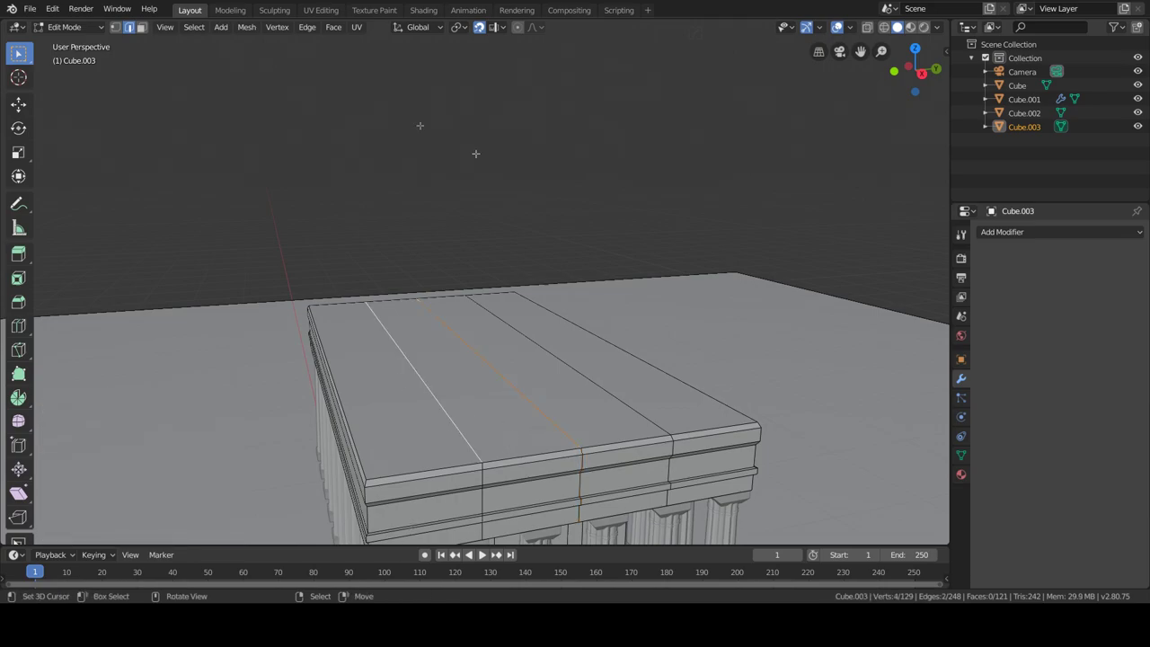
{"action": "left_click", "coordinate": [141, 27]}
- Extrude the top strips in place and raise the middle ridge edge 2.6 m
{"action": "left_click", "coordinate": [629, 404], "text": "shift"}
{"action": "key", "text": "e"}
{"action": "key", "text": "Escape"}
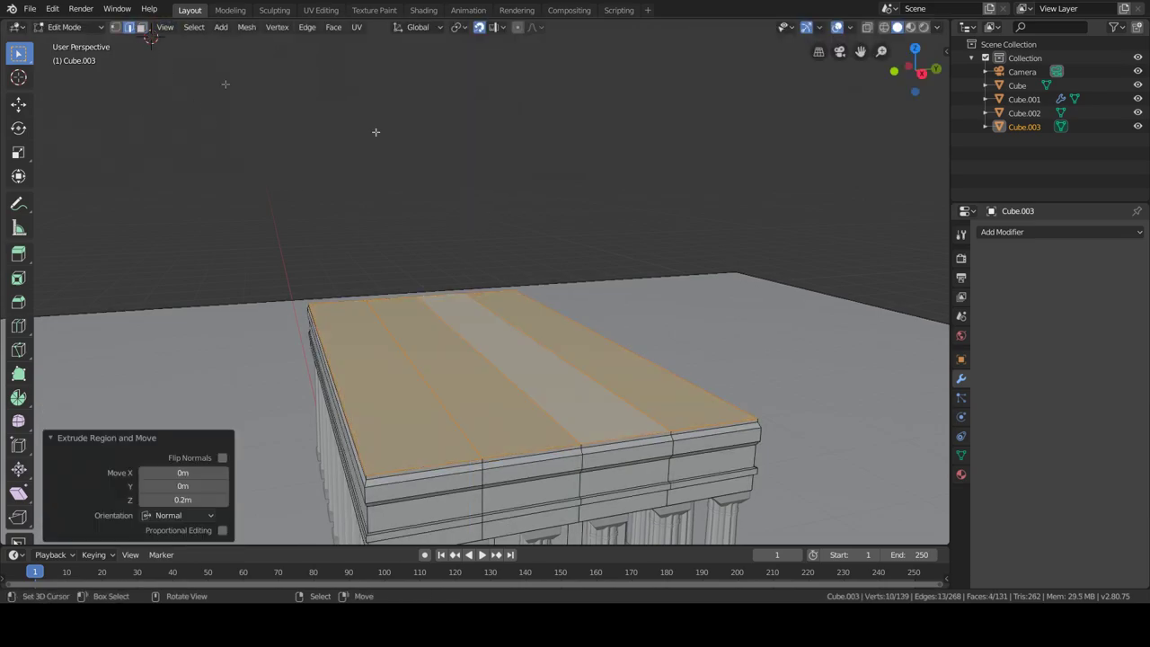
{"action": "left_click", "coordinate": [577, 435]}
{"action": "key", "text": "g"}
{"action": "key", "text": "z"}
{"action": "left_click", "coordinate": [549, 365]}
- Select the roof slopes and flatten them with the F3 Flatten command
{"action": "mouse_move", "coordinate": [549, 365]}
{"action": "middle_mouse_down"}
{"action": "mouse_move", "coordinate": [435, 424]}
{"action": "mouse_move", "coordinate": [296, 387]}
{"action": "middle_mouse_up"}
{"action": "key", "text": "3"}
{"action": "left_click", "coordinate": [296, 387]}
{"action": "left_click", "coordinate": [392, 314], "text": "shift"}
{"action": "key", "text": "F3"}
{"action": "type", "text": "fla"}
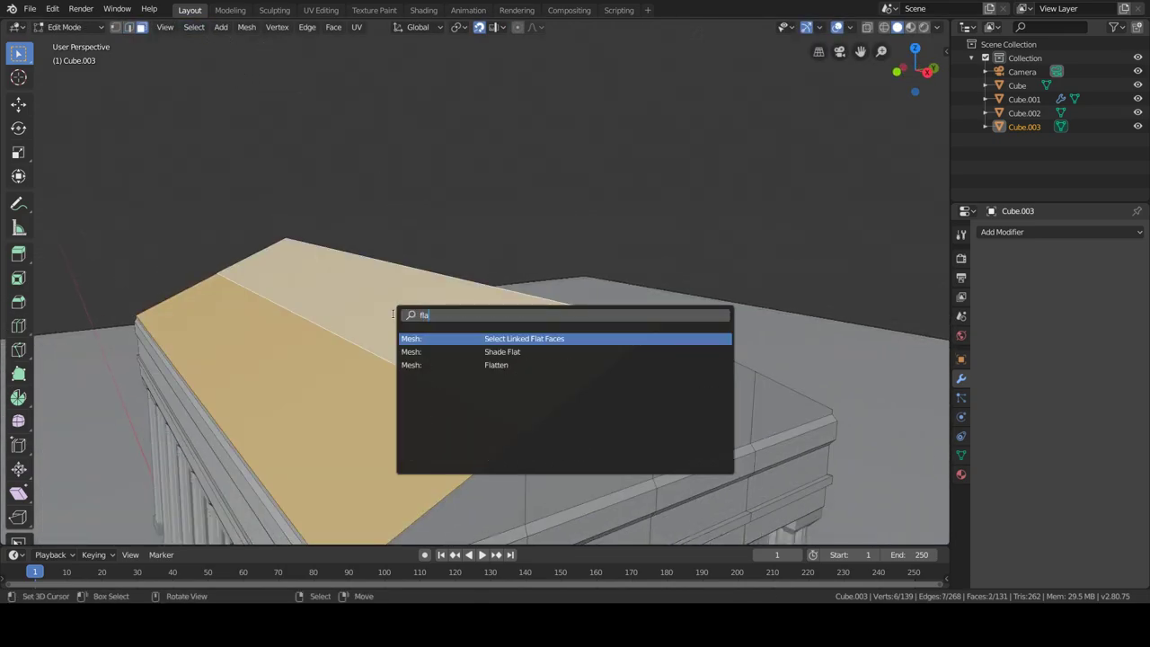
{"action": "key", "text": "Return"}
- Extrude the roof faces 0.4 m and scale them along Y into overhanging eaves
{"action": "mouse_move", "coordinate": [393, 314]}
{"action": "middle_mouse_down"}
{"action": "mouse_move", "coordinate": [627, 390]}
{"action": "mouse_move", "coordinate": [613, 433]}
{"action": "mouse_move", "coordinate": [483, 385]}
{"action": "mouse_move", "coordinate": [683, 385]}
{"action": "middle_mouse_up"}
{"action": "key", "text": "e"}
{"action": "left_click", "coordinate": [570, 334]}
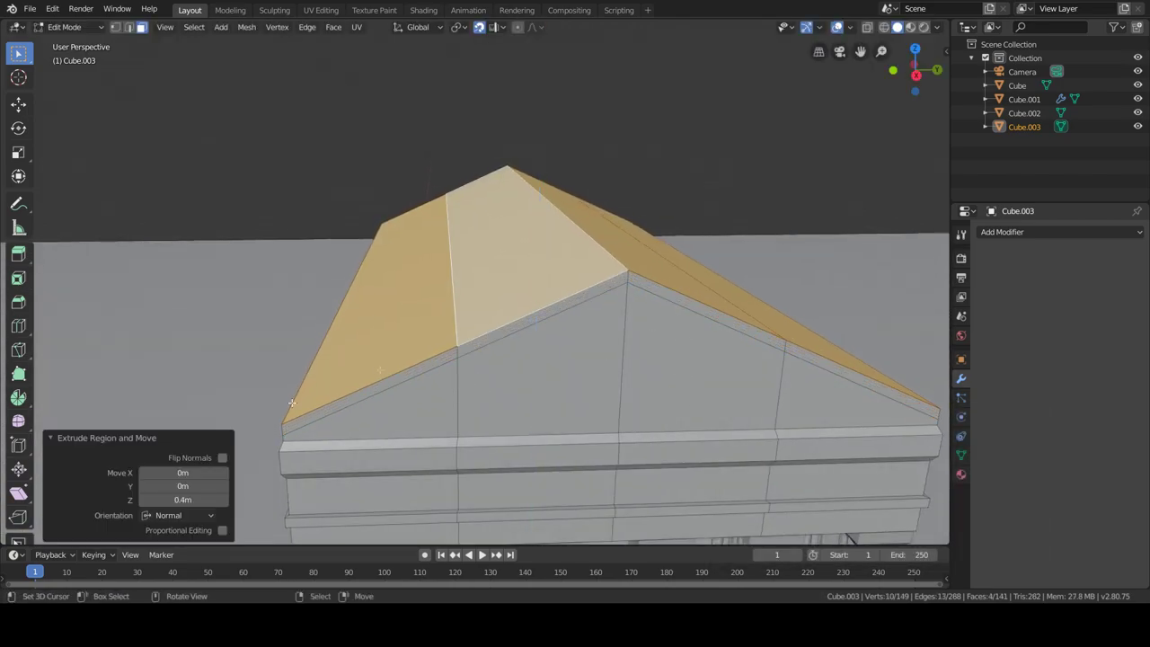
{"action": "middle_click_drag", "start_coordinate": [570, 333], "coordinate": [329, 418]}
{"action": "key", "text": "i"}
{"action": "left_click", "coordinate": [329, 418]}
{"action": "key", "text": "s"}
{"action": "key", "text": "y"}
{"action": "left_click", "coordinate": [573, 440]}
- Add an edge loop across the roof after undoing a misplaced gable cut
{"action": "mouse_move", "coordinate": [573, 440]}
{"action": "middle_mouse_down"}
{"action": "mouse_move", "coordinate": [572, 452]}
{"action": "mouse_move", "coordinate": [542, 437]}
{"action": "middle_mouse_up"}
{"action": "key", "text": "ctrl+r"}
{"action": "left_click", "coordinate": [542, 437]}
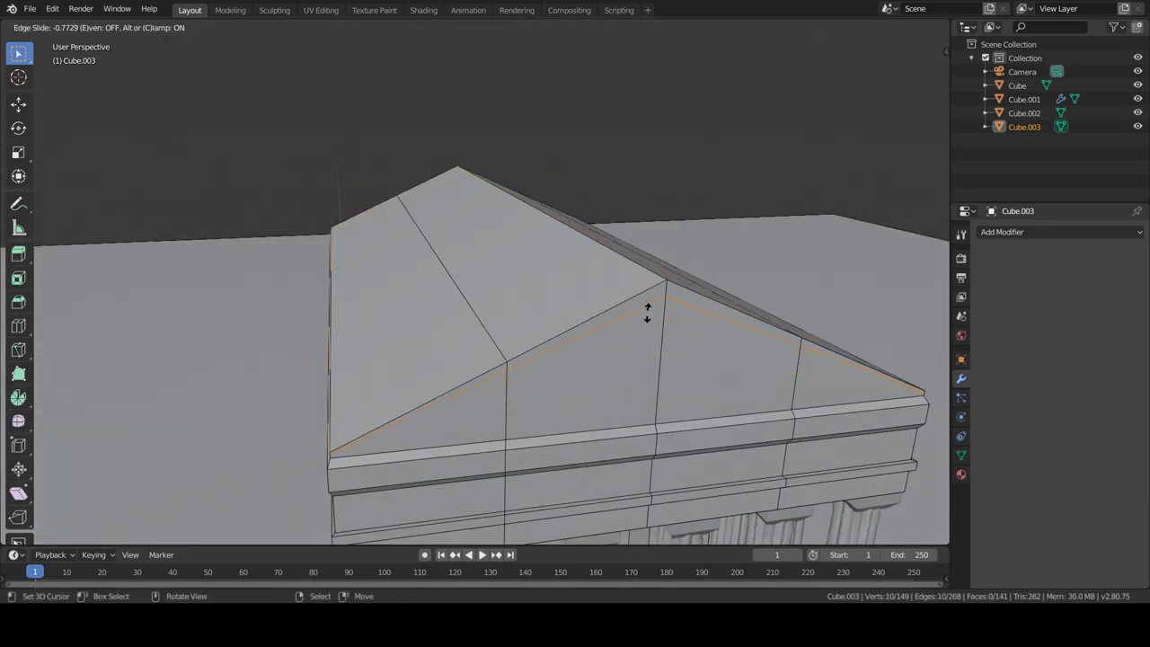
{"action": "key", "text": "Escape"}
{"action": "key", "text": "ctrl+z"}
{"action": "left_click", "coordinate": [653, 360]}
- Select the front and rear gable triangles and inset them as recessed pediments
{"action": "key", "text": "1"}
{"action": "middle_click_drag", "start_coordinate": [398, 329], "coordinate": [388, 333]}
{"action": "middle_click_drag", "start_coordinate": [551, 241], "coordinate": [506, 290]}
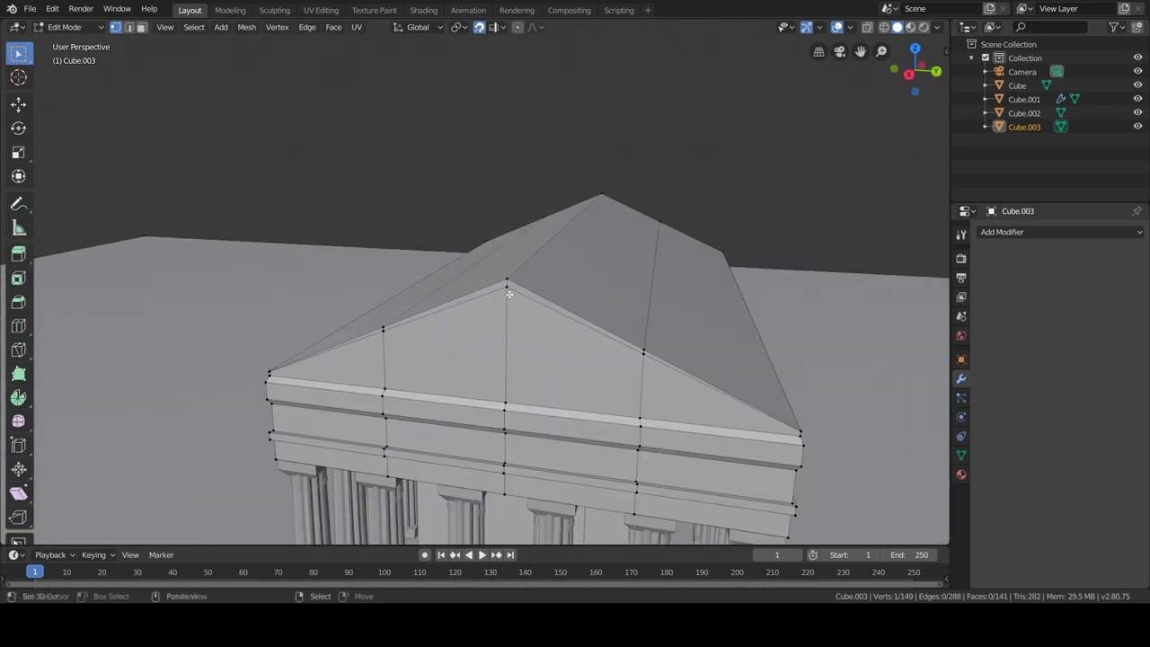
{"action": "key", "text": "3"}
{"action": "left_click", "coordinate": [539, 334]}
{"action": "middle_click_drag", "start_coordinate": [539, 333], "coordinate": [616, 404]}
{"action": "left_click", "coordinate": [617, 404]}
{"action": "left_click", "coordinate": [675, 332], "text": "shift"}
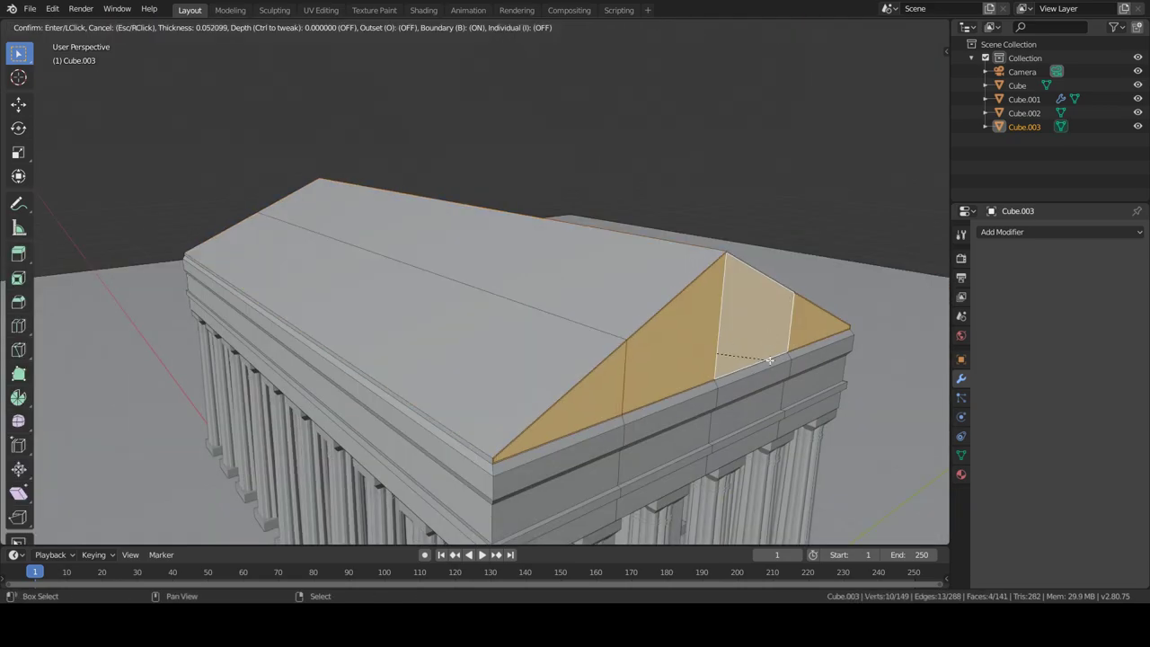
{"action": "left_click", "coordinate": [770, 361]}
{"action": "mouse_move", "coordinate": [770, 360]}
{"action": "middle_mouse_down"}
{"action": "mouse_move", "coordinate": [794, 392]}
{"action": "mouse_move", "coordinate": [719, 446]}
{"action": "middle_mouse_up"}
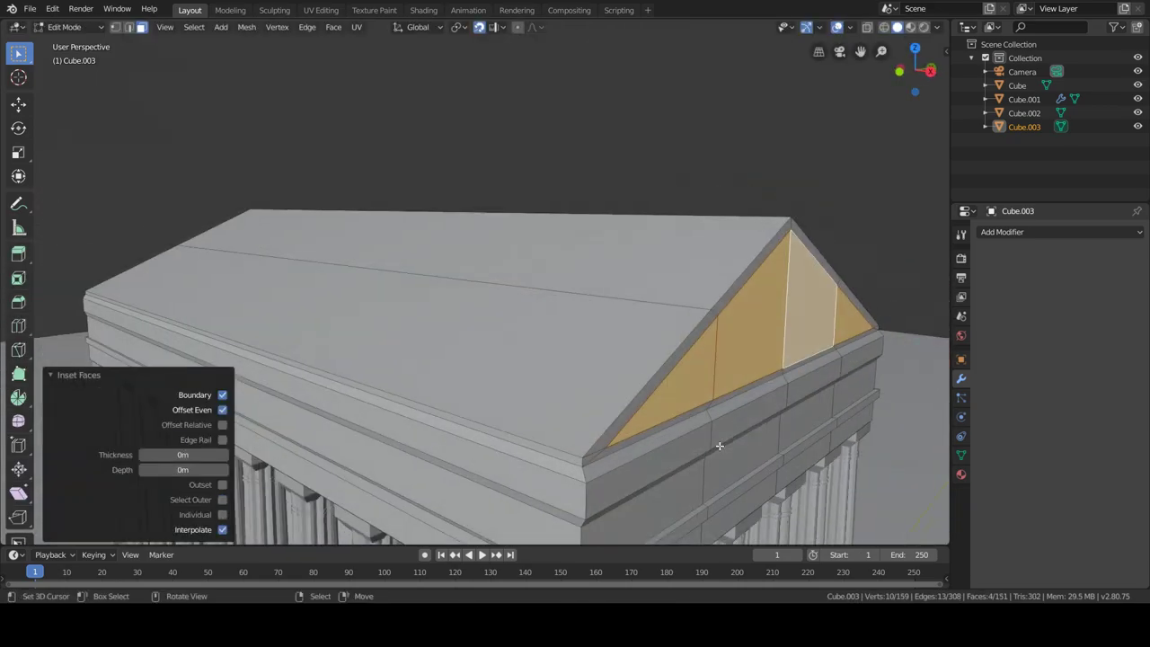
- Leave edit mode, look through the scene camera and select the camera
{"action": "key", "text": "Tab"}
{"action": "scroll", "coordinate": [692, 410], "scroll_direction": "down", "scroll_amount": 8}
{"action": "key", "text": "KP_0"}
{"action": "key", "text": "g"}
{"action": "key", "text": "z"}
{"action": "key", "text": "Escape"}
{"action": "left_click", "coordinate": [593, 415]}
- Raise the camera 12 m and make it orthographic with Orthographic Scale 74.414
{"action": "key", "text": "g"}
{"action": "key", "text": "z"}
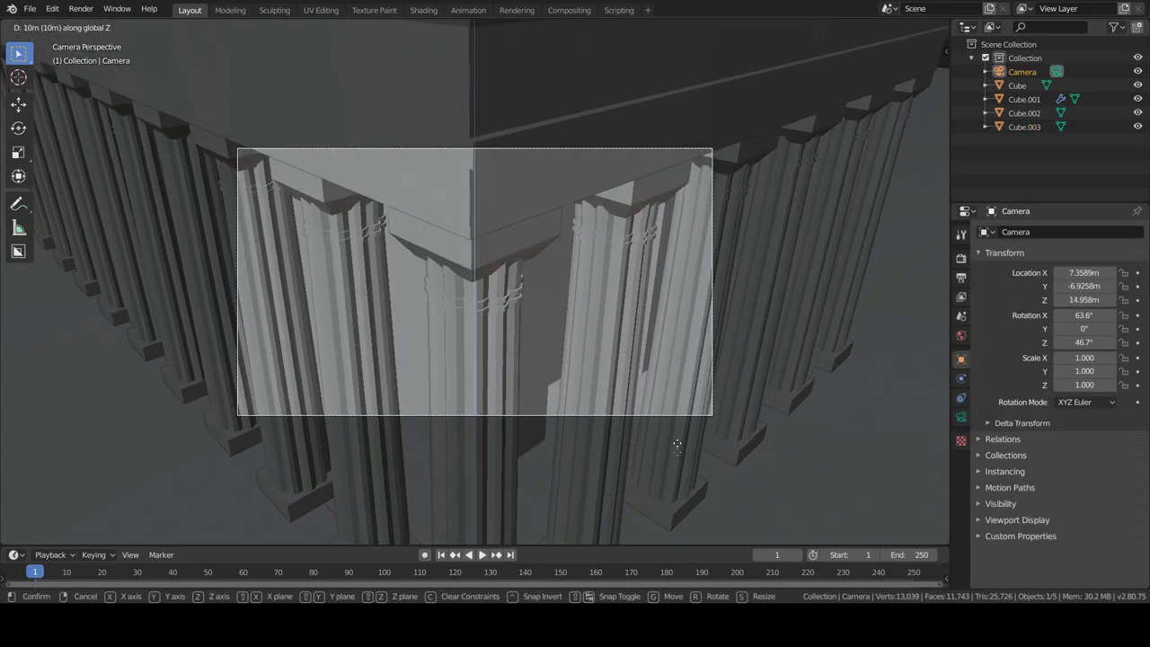
{"action": "left_click", "coordinate": [863, 378]}
{"action": "left_click", "coordinate": [961, 258]}
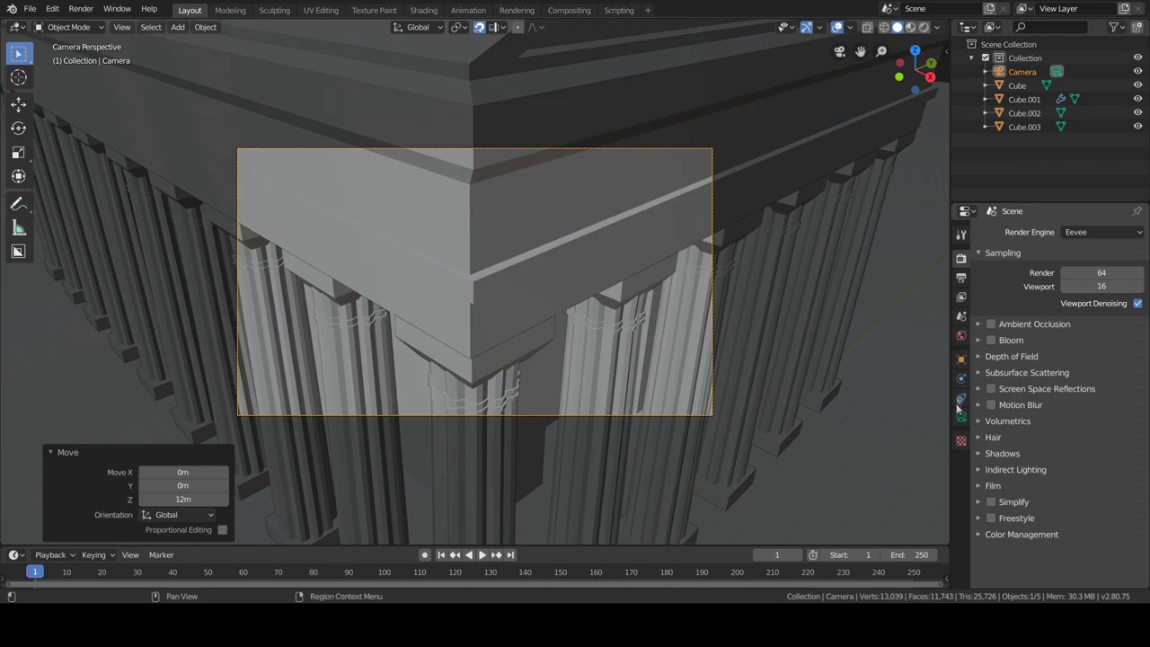
{"action": "left_click", "coordinate": [960, 416]}
{"action": "left_click", "coordinate": [1092, 272]}
{"action": "left_click", "coordinate": [1098, 310]}
{"action": "mouse_move", "coordinate": [1092, 294]}
{"action": "left_mouse_down"}
{"action": "mouse_move", "coordinate": [1146, 293]}
{"action": "mouse_move", "coordinate": [1132, 294]}
{"action": "left_mouse_up"}
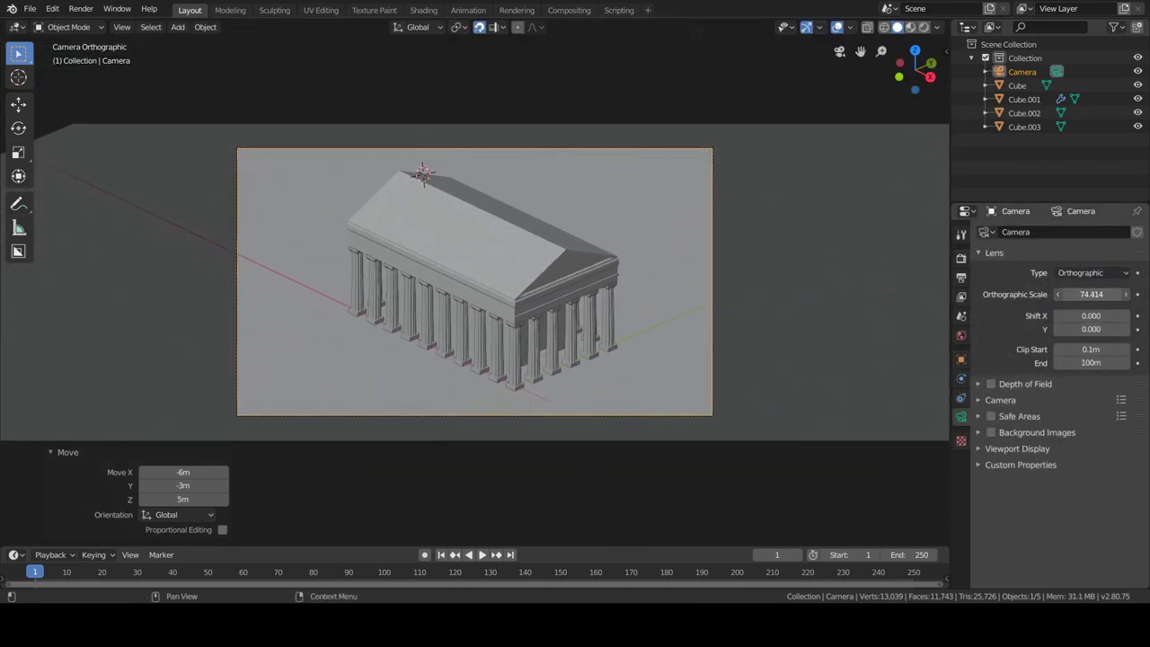
- Exit the camera view and select the temple's roof faces in edit mode
{"action": "key", "text": "KP_0"}
{"action": "mouse_move", "coordinate": [575, 296]}
{"action": "middle_mouse_down"}
{"action": "mouse_move", "coordinate": [659, 277]}
{"action": "mouse_move", "coordinate": [662, 324]}
{"action": "middle_mouse_up"}
{"action": "left_click", "coordinate": [660, 278]}
{"action": "key", "text": "Tab"}
{"action": "scroll", "coordinate": [663, 325], "scroll_direction": "up", "scroll_amount": 3}
{"action": "left_click", "coordinate": [503, 225]}
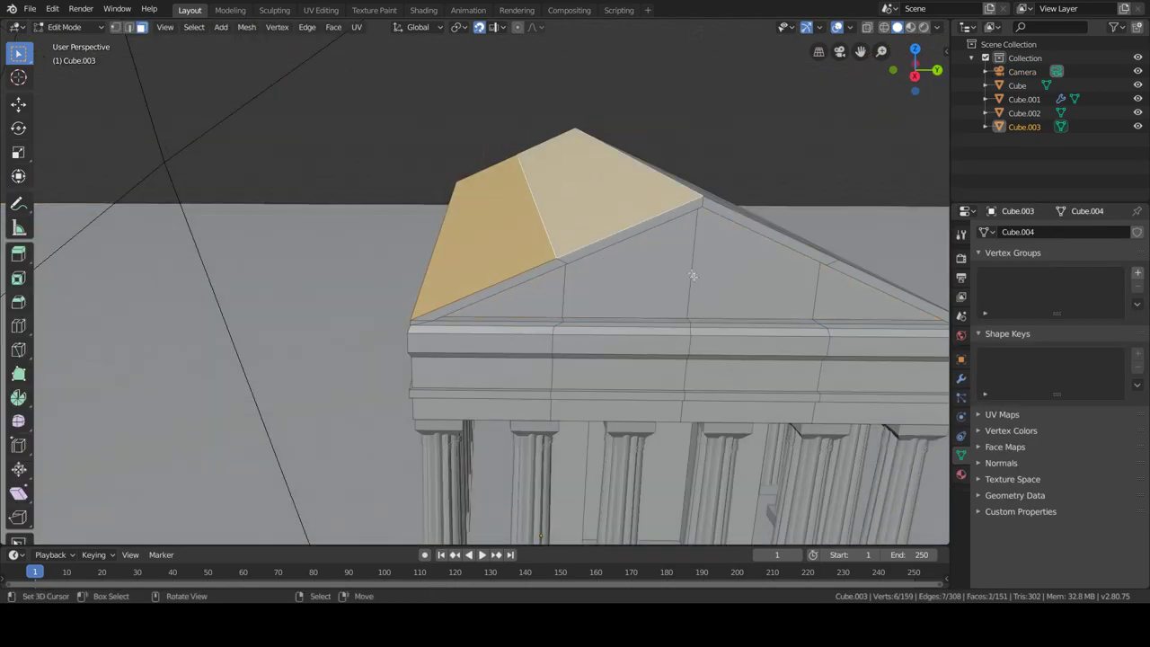
- Separate the roof into its own object and frame it in the view
{"action": "middle_click_drag", "start_coordinate": [663, 249], "coordinate": [683, 377]}
{"action": "scroll", "coordinate": [683, 377], "scroll_direction": "down", "scroll_amount": 3}
{"action": "key", "text": "p"}
{"action": "left_click", "coordinate": [692, 462]}
{"action": "key", "text": "Tab"}
{"action": "middle_click_drag", "start_coordinate": [597, 302], "coordinate": [527, 257]}
{"action": "scroll", "coordinate": [527, 257], "scroll_direction": "up", "scroll_amount": 4}
- Add 29 evenly spaced loop cuts along the roof's length
{"action": "key", "text": "ctrl+r"}
{"action": "scroll", "coordinate": [419, 265], "scroll_direction": "up", "scroll_amount": 2}
{"action": "scroll", "coordinate": [419, 265], "scroll_direction": "up", "scroll_amount": 12}
{"action": "scroll", "coordinate": [419, 265], "scroll_direction": "up", "scroll_amount": 14}
{"action": "left_click", "coordinate": [419, 265]}
{"action": "right_click", "coordinate": [419, 265]}
{"action": "middle_click_drag", "start_coordinate": [418, 265], "coordinate": [387, 297]}
- Add a centred edge loop running along the roof slope
{"action": "key", "text": "ctrl+r"}
{"action": "left_click", "coordinate": [363, 296]}
{"action": "right_click", "coordinate": [363, 296]}
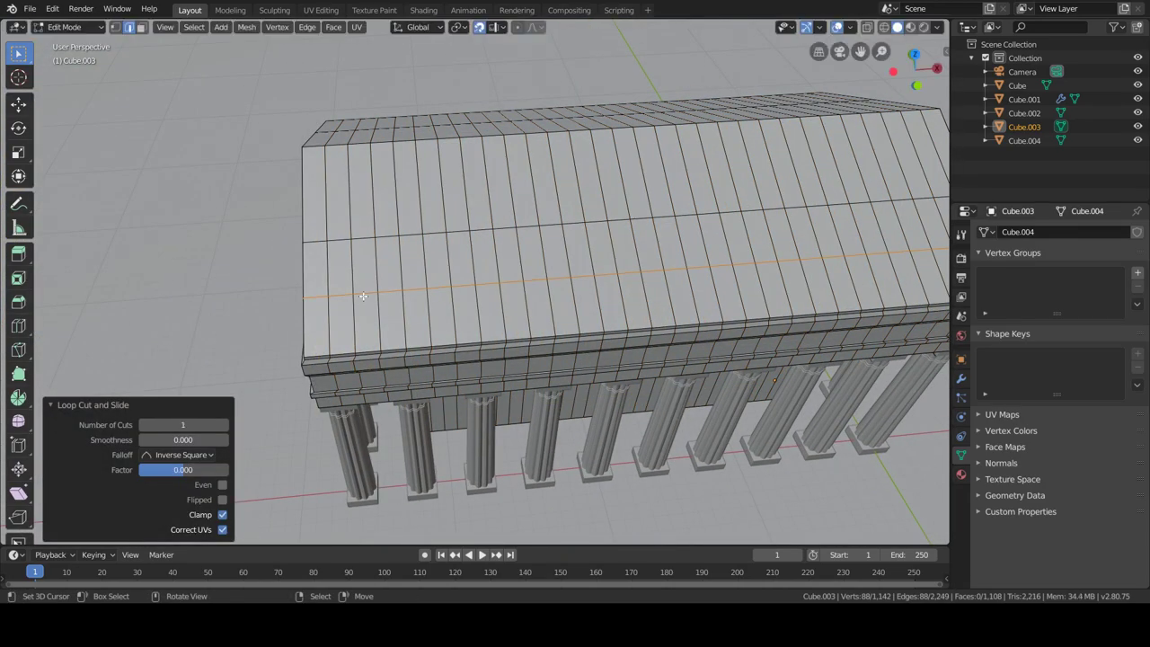
{"action": "middle_click_drag", "start_coordinate": [266, 199], "coordinate": [388, 274]}
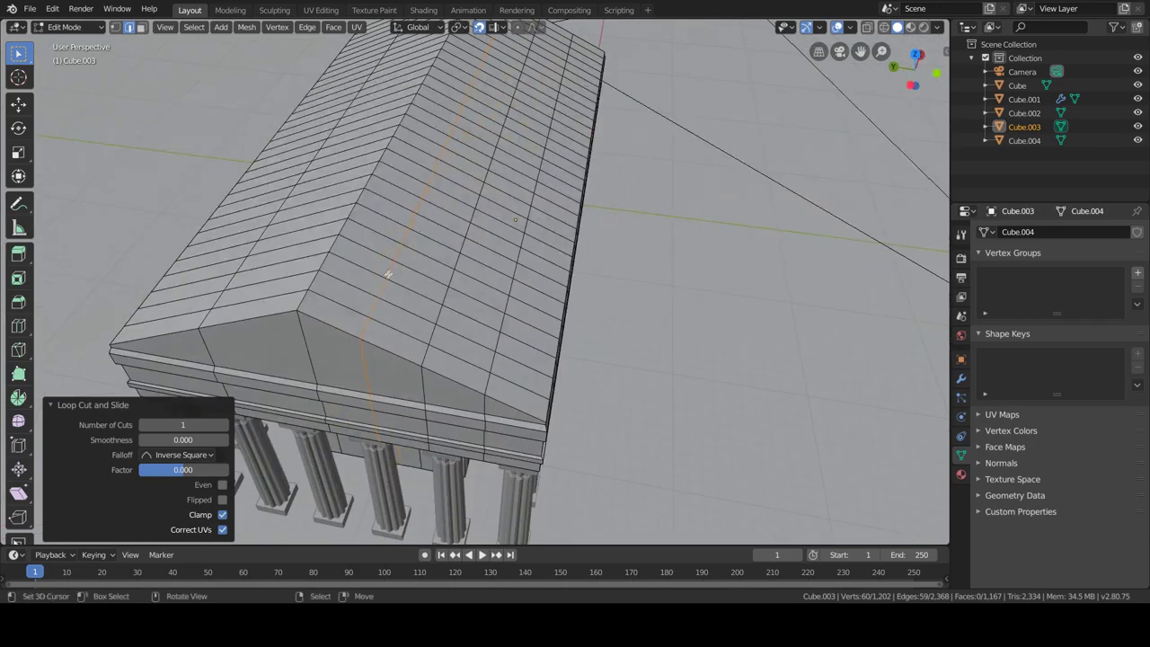
{"action": "left_click", "coordinate": [465, 404]}
{"action": "middle_click_drag", "start_coordinate": [465, 404], "coordinate": [274, 377]}
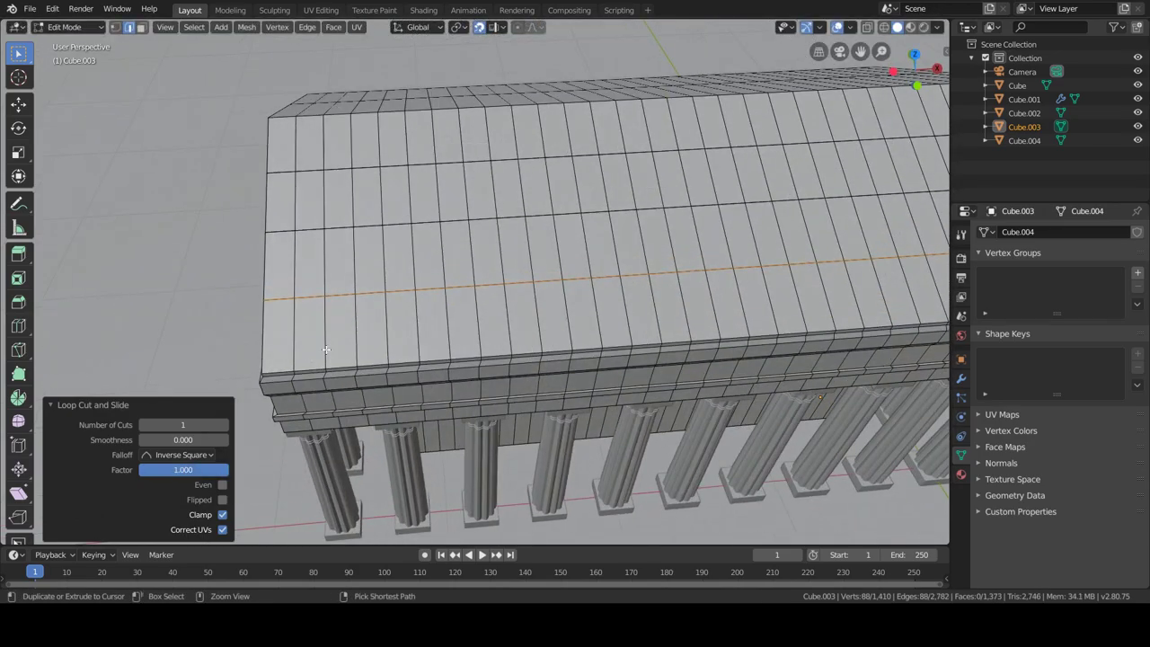
- Add extra loop cuts beside the tile lines across the roof
{"action": "key", "text": "ctrl+r"}
{"action": "left_click", "coordinate": [306, 367]}
{"action": "right_click", "coordinate": [307, 366]}
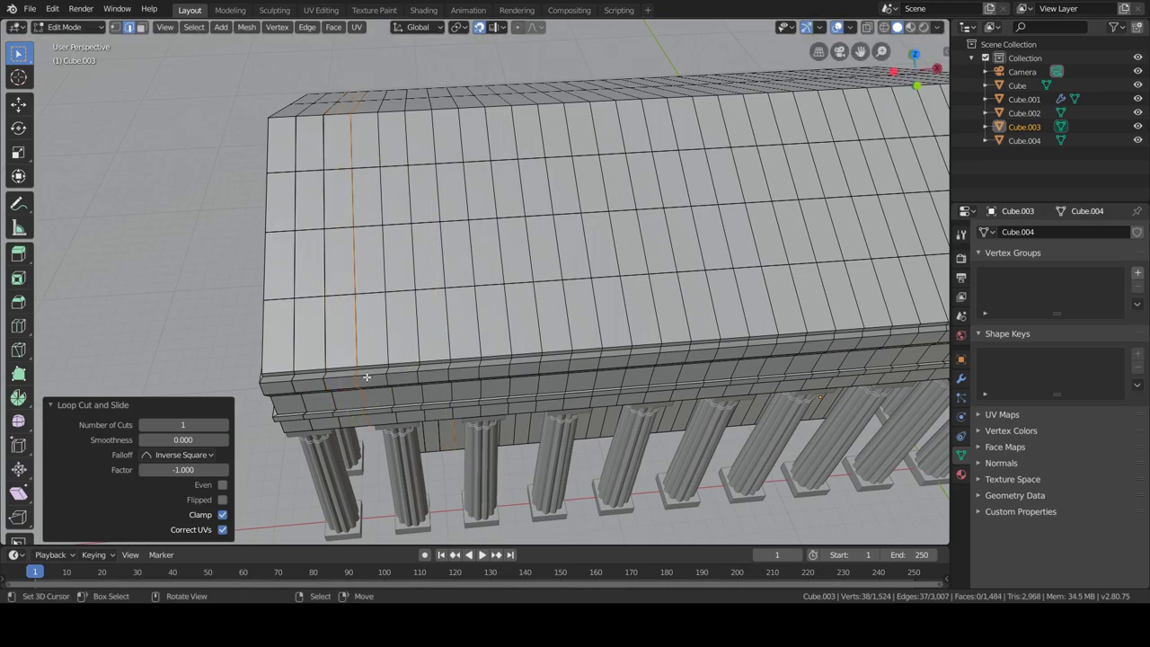
{"action": "left_click", "coordinate": [406, 372]}
{"action": "key", "text": "ctrl+r"}
{"action": "left_click", "coordinate": [499, 358]}
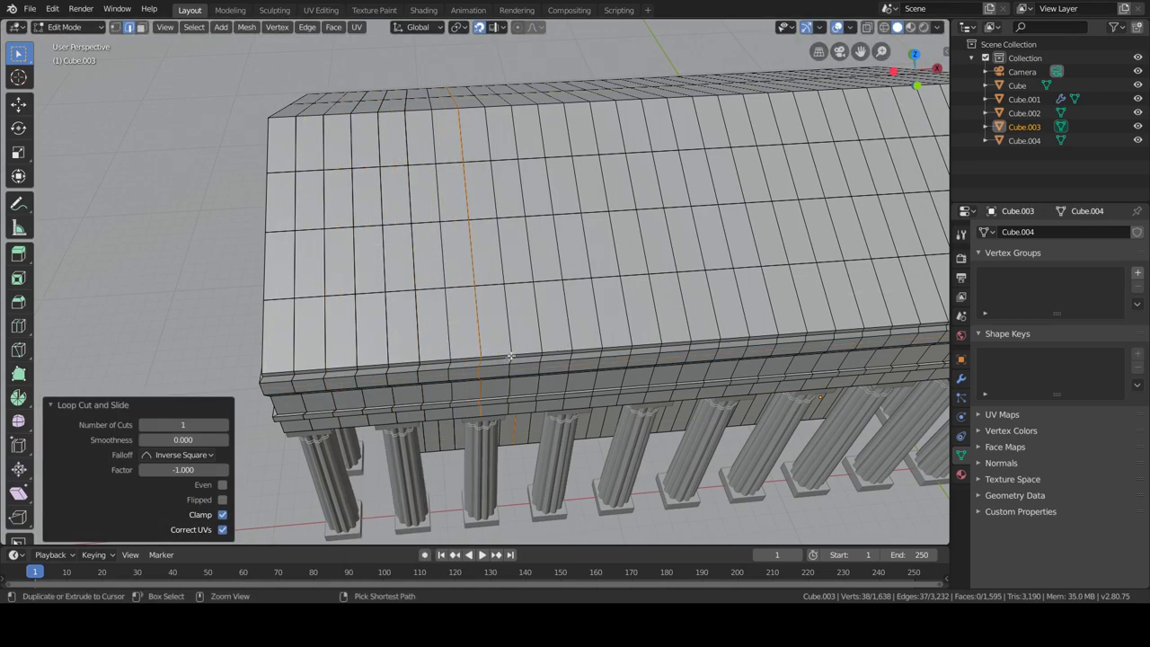
{"action": "left_click", "coordinate": [517, 354]}
{"action": "key", "text": "ctrl+r"}
{"action": "left_click", "coordinate": [558, 356]}
{"action": "right_click", "coordinate": [558, 356]}
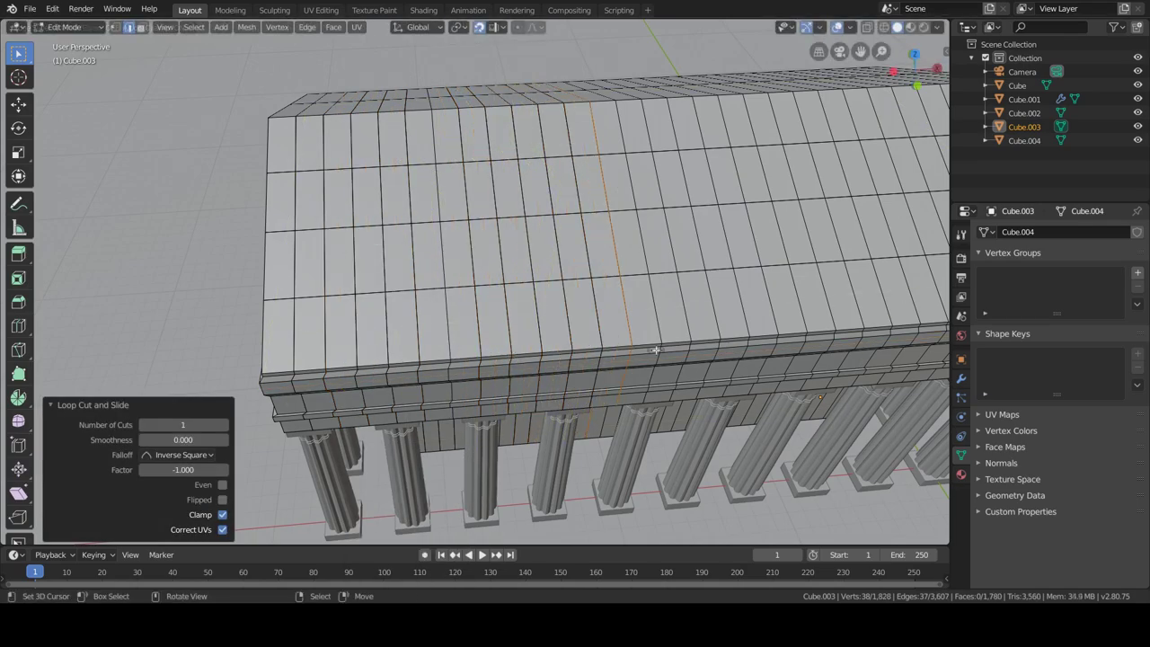
- Add more cuts near the far tiles, then select a first roof tile edge
{"action": "middle_click_drag", "start_coordinate": [834, 344], "coordinate": [677, 350], "text": "shift"}
{"action": "key", "text": "ctrl+r"}
{"action": "left_click", "coordinate": [744, 339]}
{"action": "key", "text": "ctrl+r"}
{"action": "left_click", "coordinate": [790, 339]}
{"action": "right_click", "coordinate": [789, 339]}
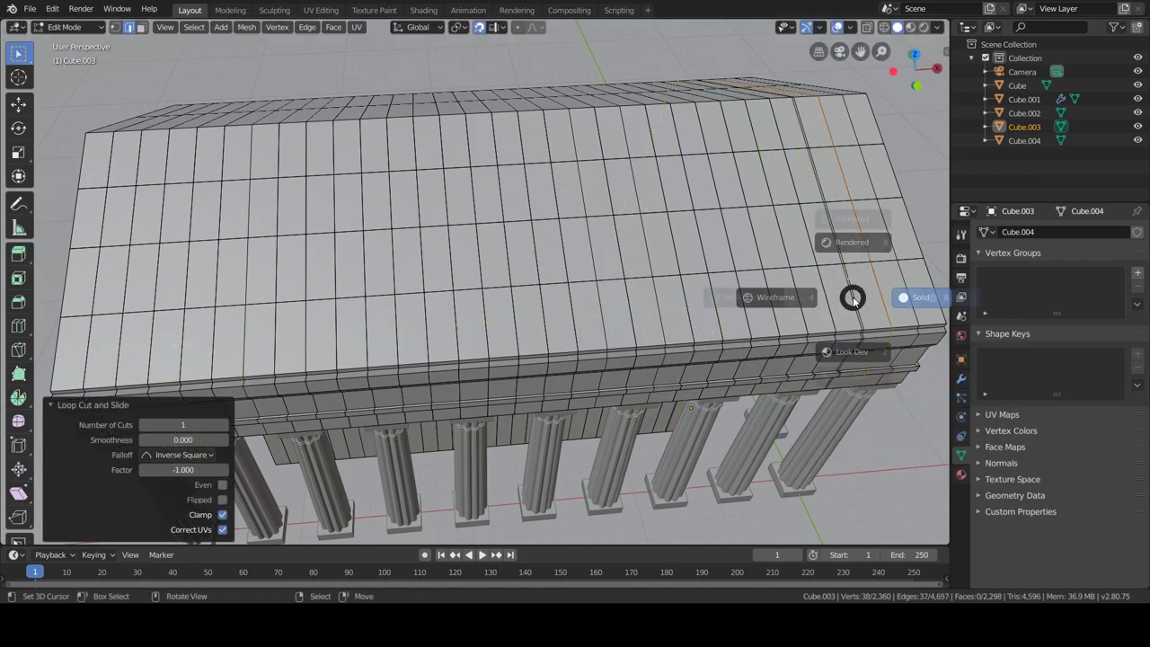
{"action": "left_click", "coordinate": [852, 299]}
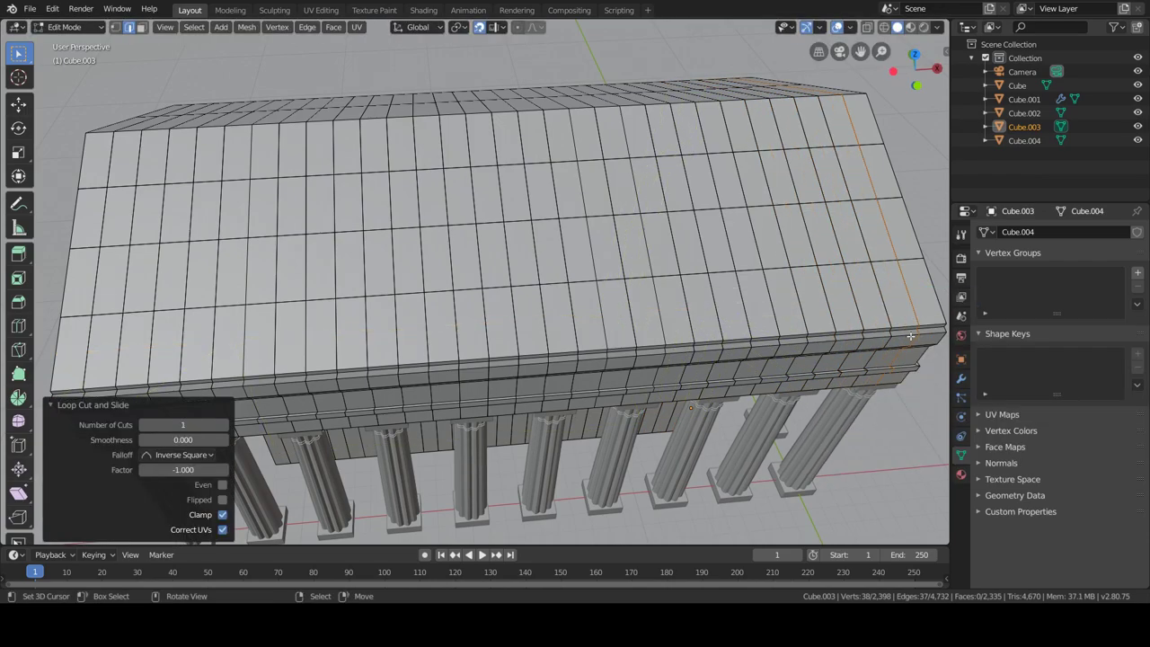
{"action": "scroll", "coordinate": [911, 336], "scroll_direction": "up", "scroll_amount": 5}
{"action": "left_click", "coordinate": [464, 207]}
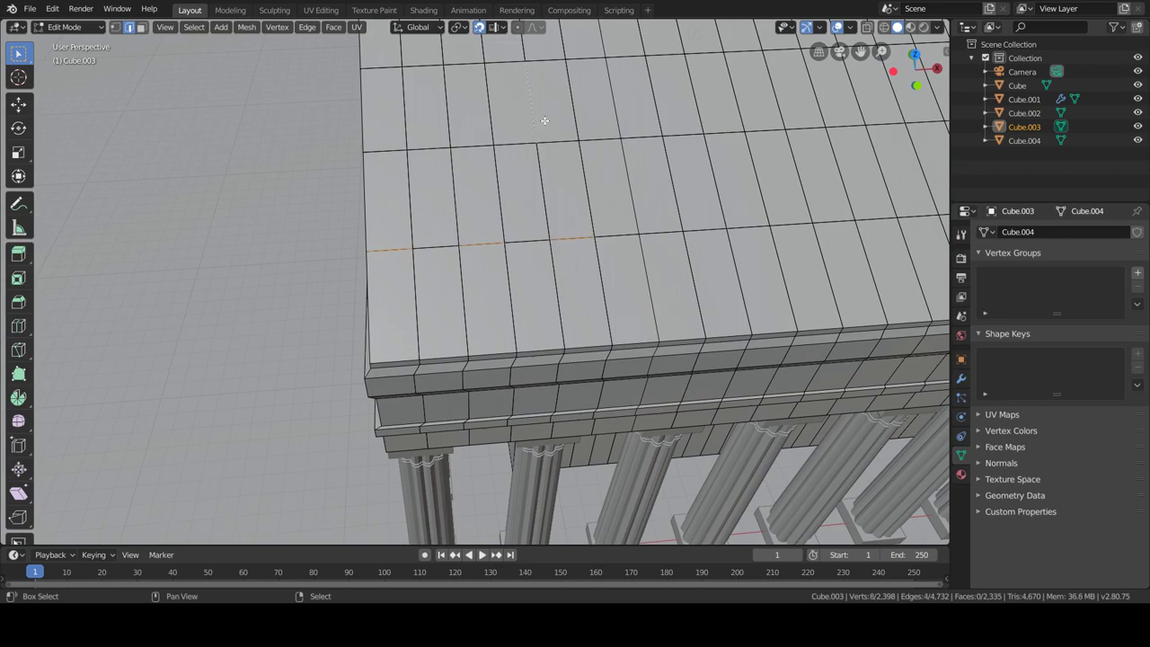
- Shift-select several scattered tile edges across the roof slope
{"action": "left_click", "coordinate": [815, 315], "text": "shift"}
{"action": "middle_click_drag", "start_coordinate": [815, 314], "coordinate": [587, 180]}
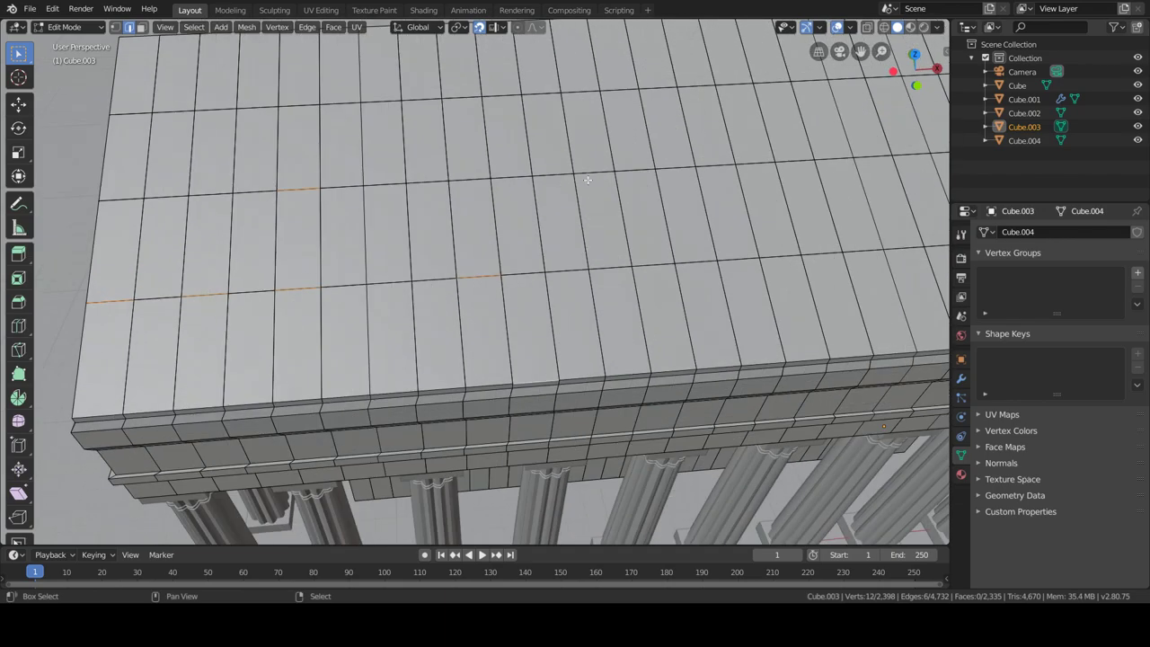
{"action": "middle_click_drag", "start_coordinate": [741, 161], "coordinate": [733, 388]}
{"action": "left_click", "coordinate": [734, 388], "text": "shift"}
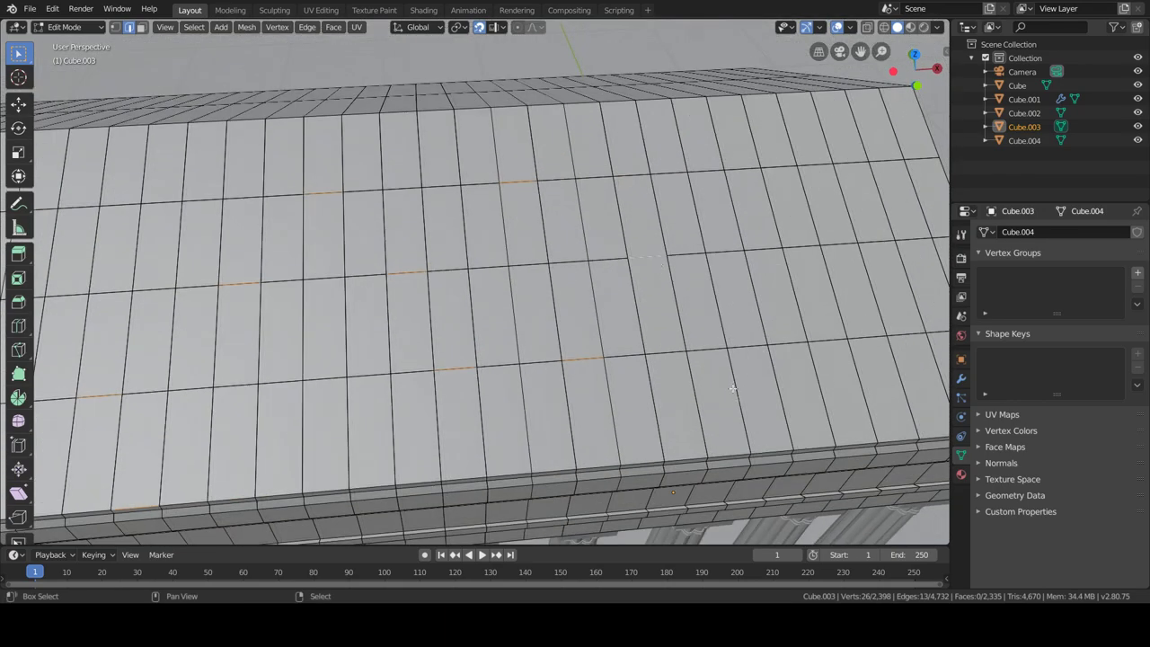
{"action": "left_click", "coordinate": [889, 421], "text": "shift"}
{"action": "scroll", "coordinate": [889, 421], "scroll_direction": "down", "scroll_amount": 3}
{"action": "middle_click_drag", "start_coordinate": [889, 421], "coordinate": [714, 154]}
- Raise the selected tile edges about 0.1 m along Z
{"action": "key", "text": "g"}
{"action": "key", "text": "z"}
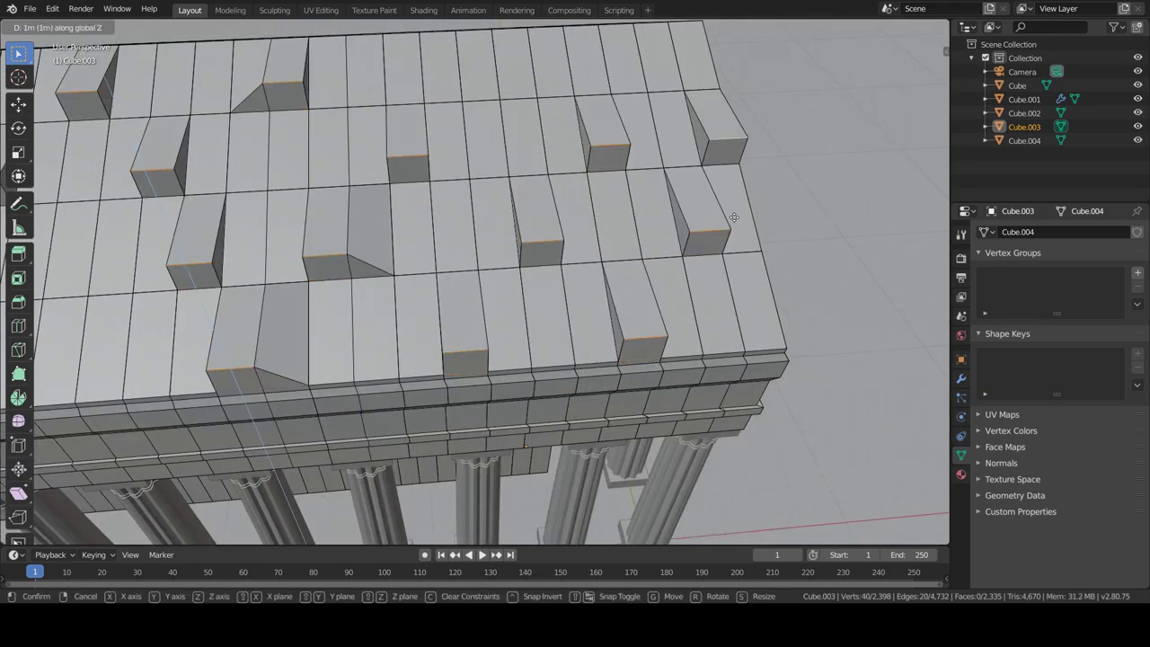
{"action": "key", "text": "Escape"}
{"action": "key", "text": "g"}
{"action": "key", "text": "z"}
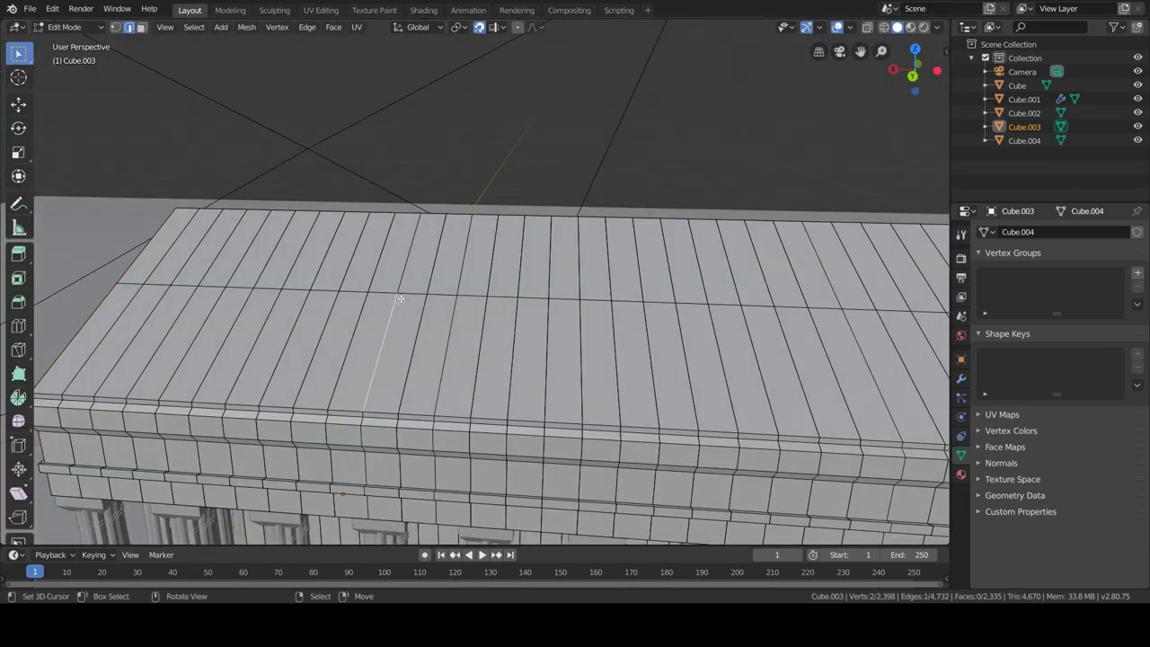
{"action": "key", "text": "ctrl+r"}
{"action": "left_click", "coordinate": [398, 302]}
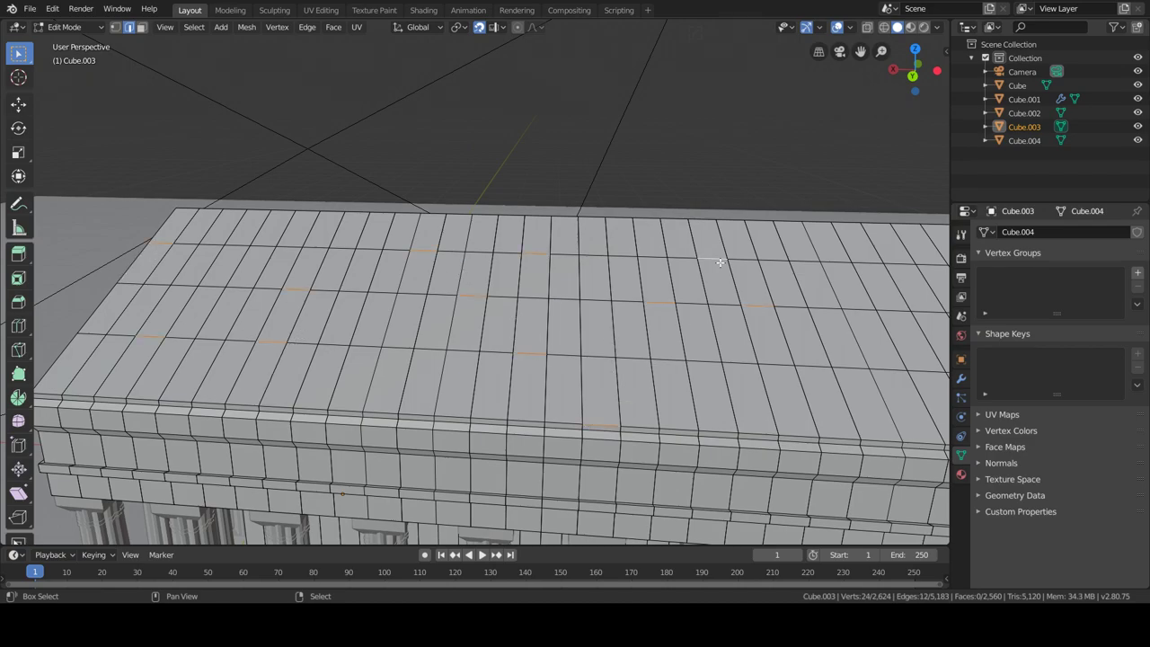
- Add another edge loop across the roof and circle-select more tile edges
{"action": "middle_click_drag", "start_coordinate": [720, 263], "coordinate": [637, 325]}
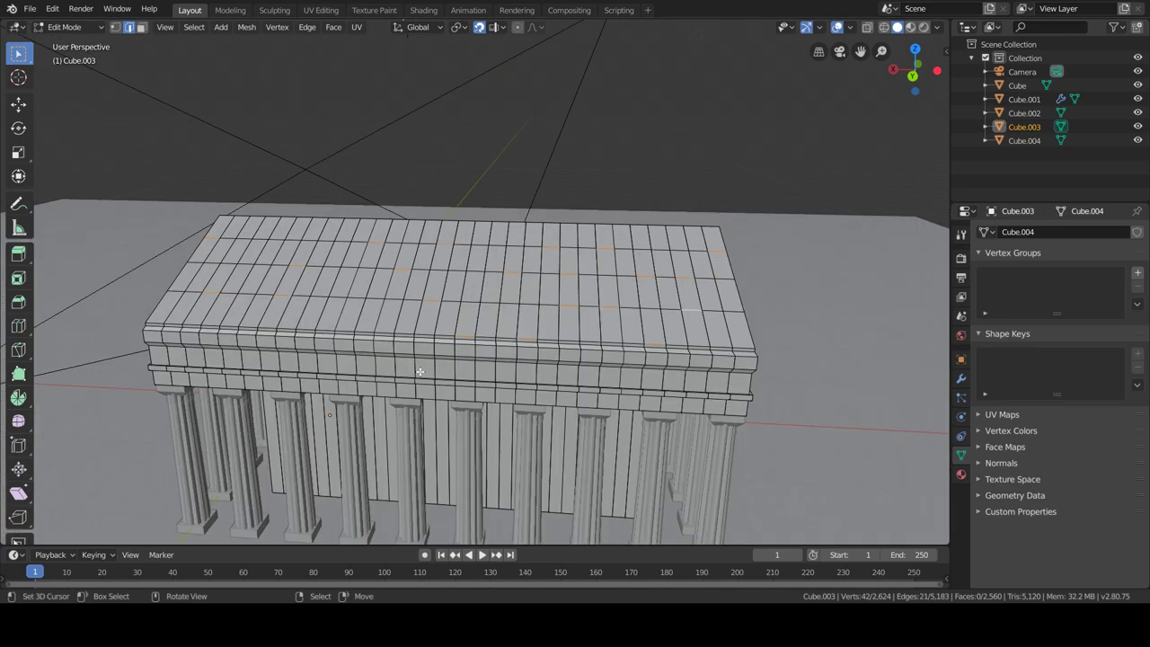
{"action": "key", "text": "ctrl+r"}
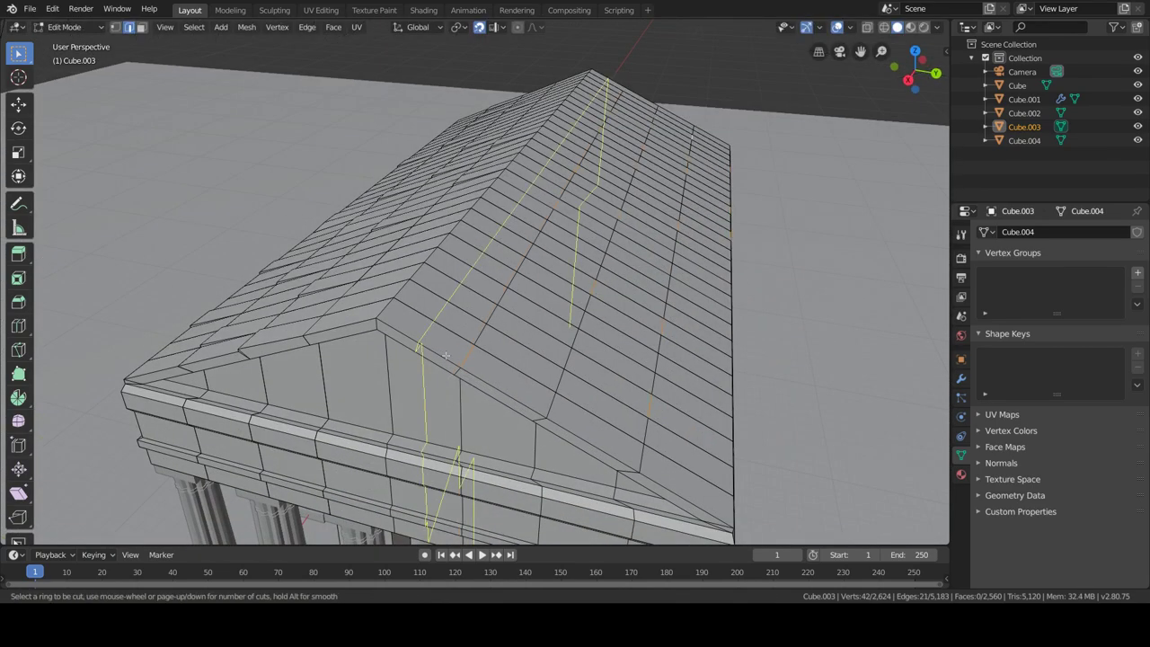
{"action": "left_click", "coordinate": [548, 423]}
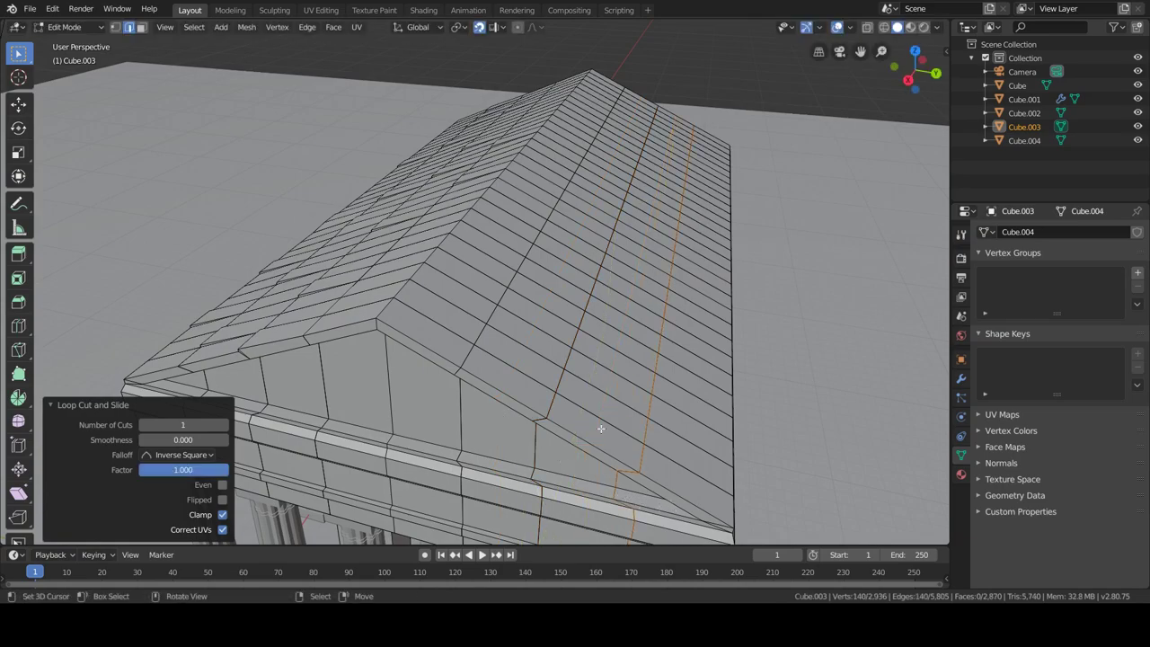
{"action": "left_click", "coordinate": [572, 358]}
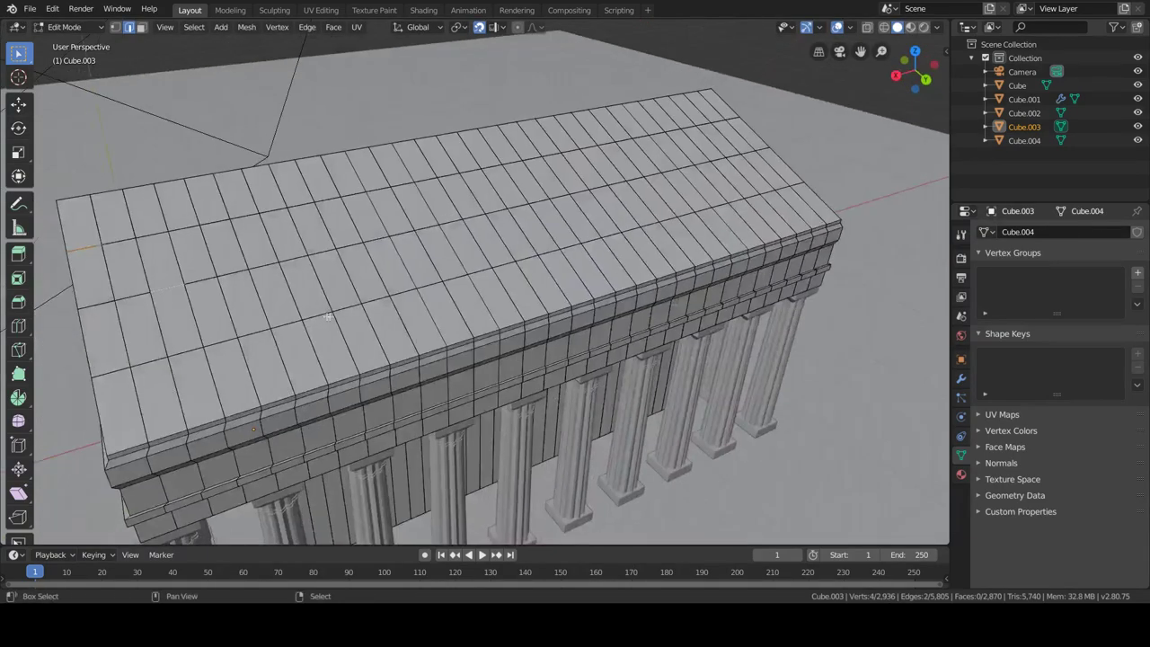
{"action": "key", "text": "c"}
{"action": "left_click_drag", "start_coordinate": [431, 341], "coordinate": [444, 364]}
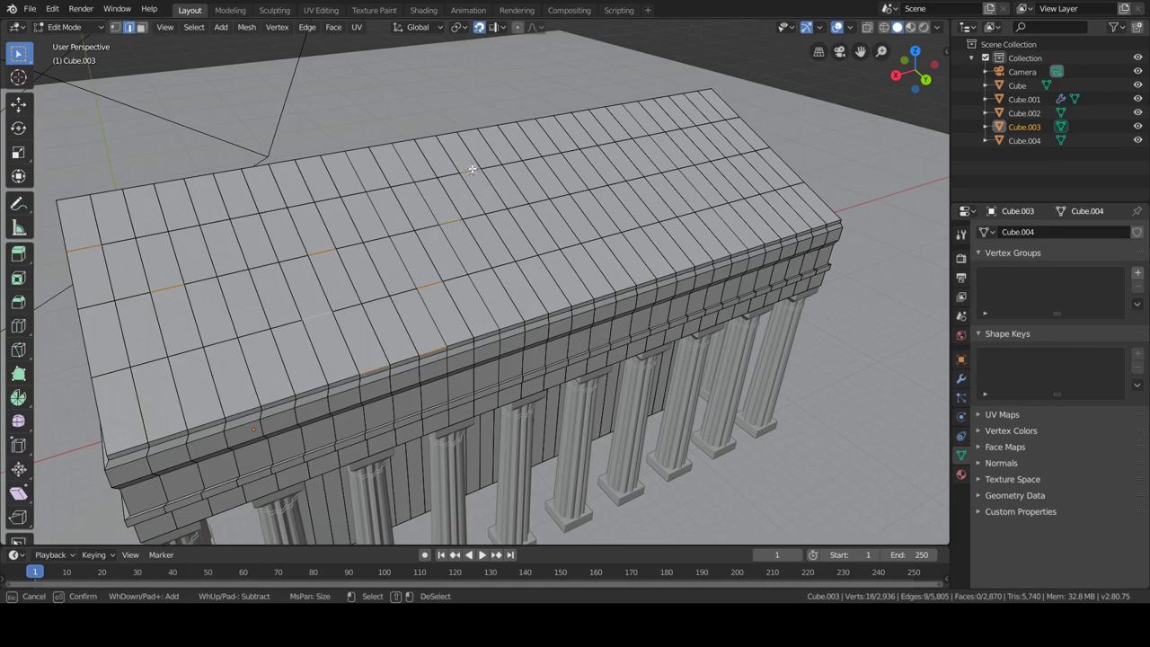
{"action": "left_click_drag", "start_coordinate": [507, 319], "coordinate": [514, 329]}
{"action": "right_click", "coordinate": [514, 329]}
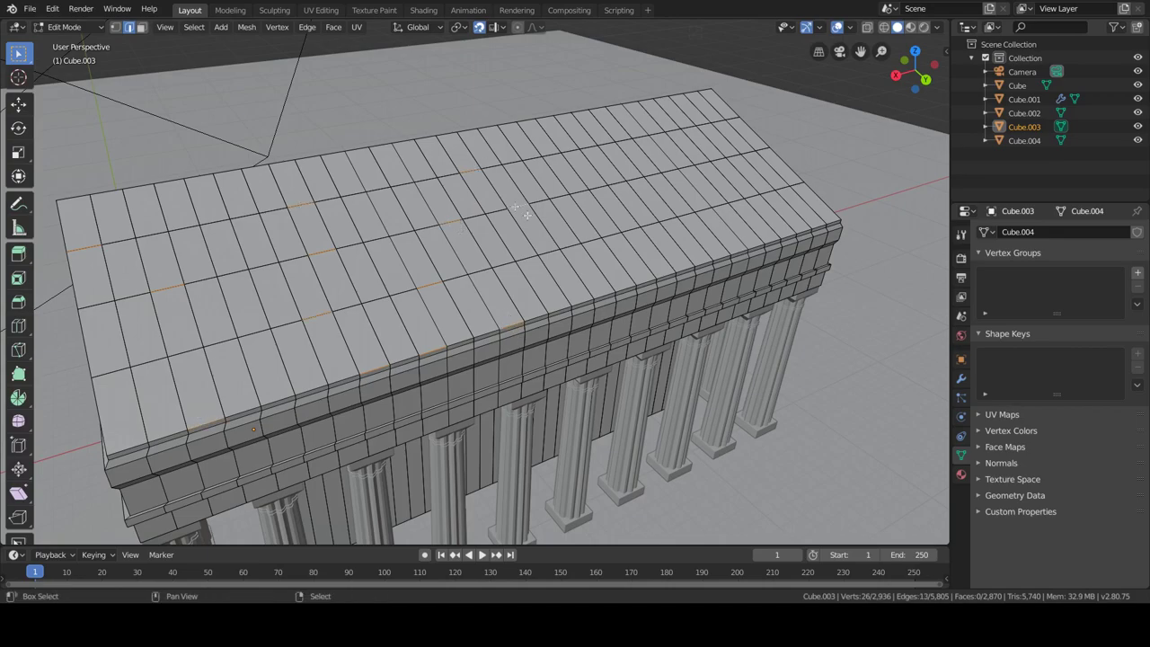
- Return to Object Mode and view the whole temple through the camera
{"action": "middle_click_drag", "start_coordinate": [616, 228], "coordinate": [563, 172]}
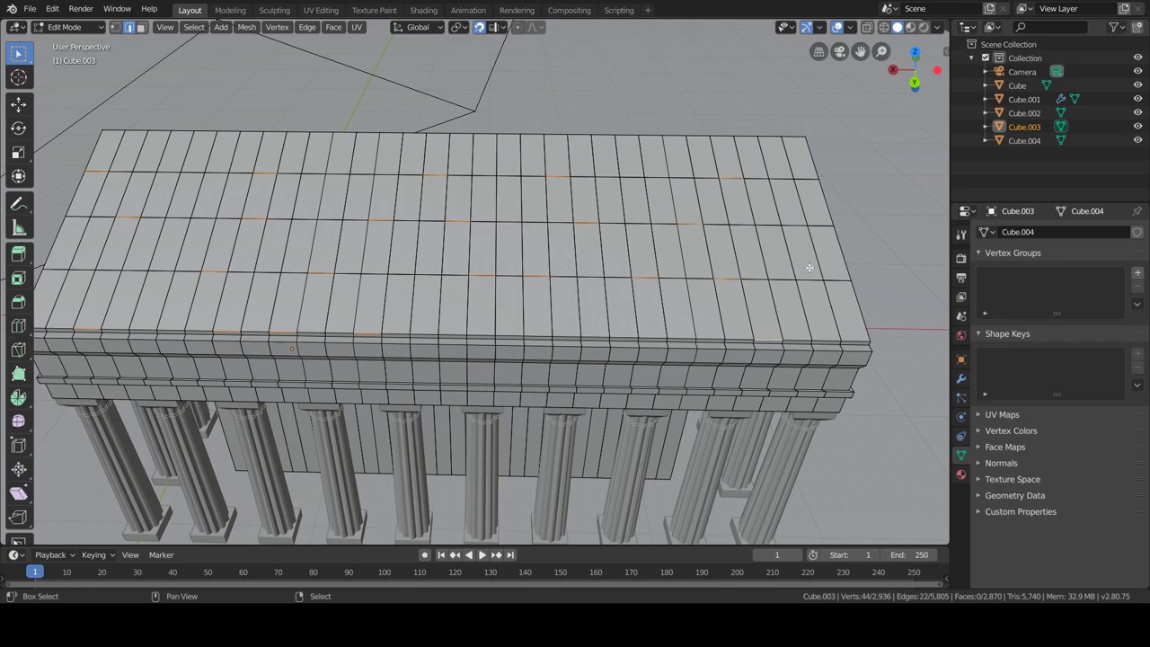
{"action": "key", "text": "Tab"}
{"action": "key", "text": "KP_0"}
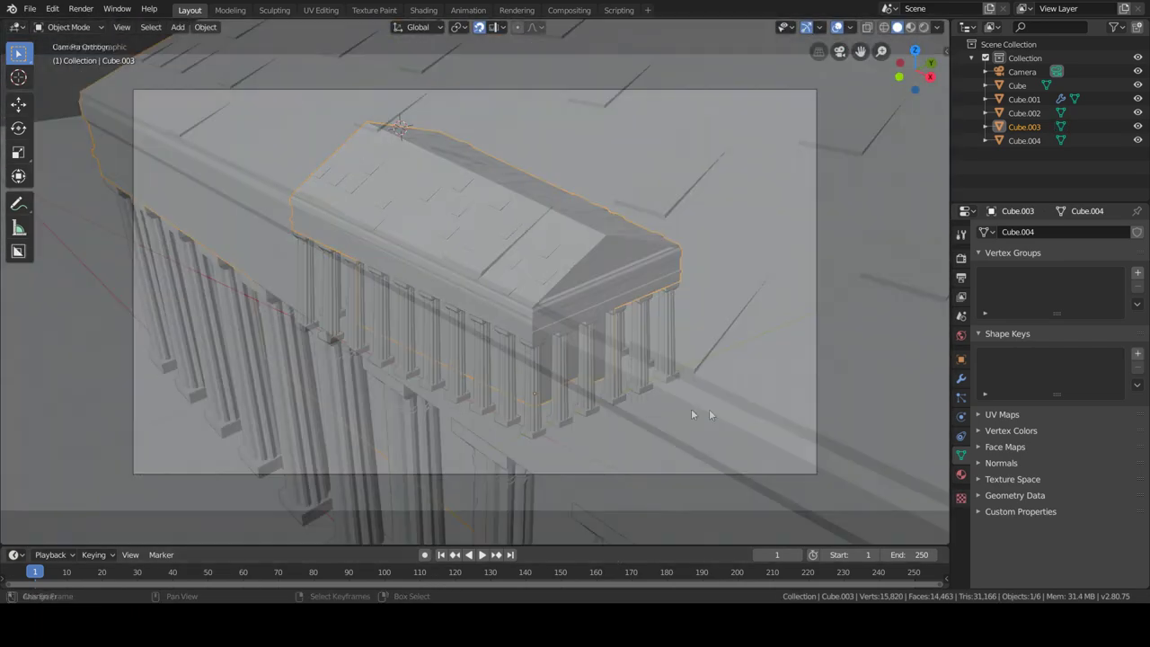
- Lower Cube.004 by 1.2 m along Z
{"action": "middle_click_drag", "start_coordinate": [710, 409], "coordinate": [581, 495]}
{"action": "scroll", "coordinate": [628, 361], "scroll_direction": "up", "scroll_amount": 5}
{"action": "scroll", "coordinate": [623, 421], "scroll_direction": "down", "scroll_amount": 5}
{"action": "left_click", "coordinate": [623, 421]}
{"action": "scroll", "coordinate": [623, 421], "scroll_direction": "up", "scroll_amount": 3}
{"action": "scroll", "coordinate": [570, 390], "scroll_direction": "up", "scroll_amount": 2}
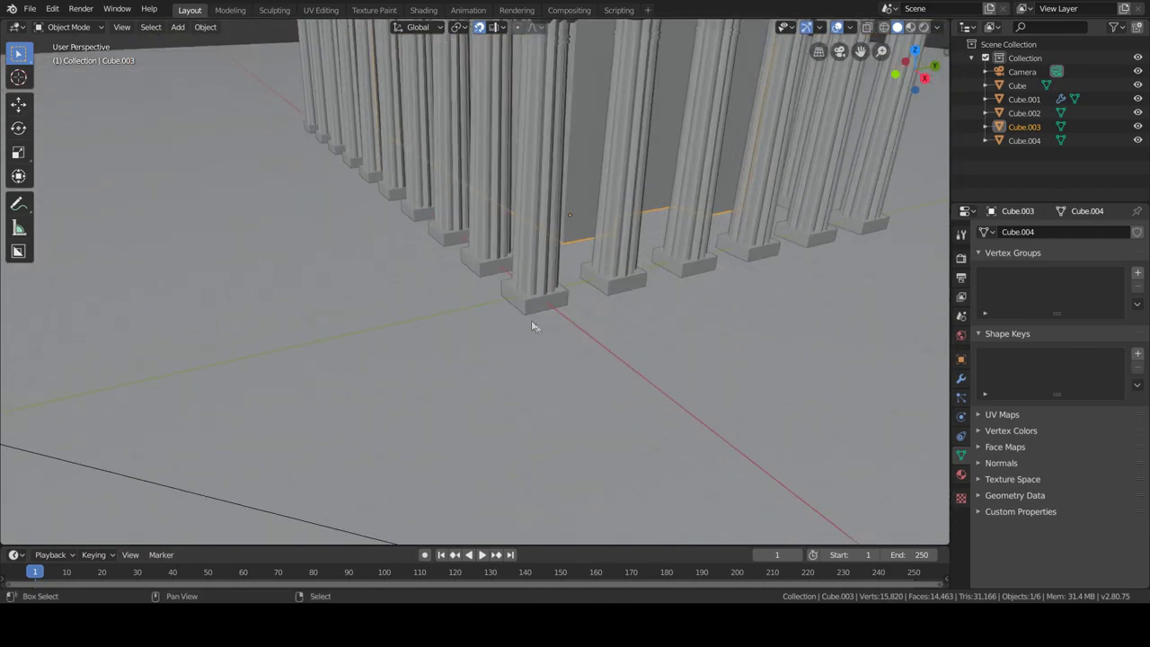
{"action": "scroll", "coordinate": [531, 320], "scroll_direction": "up", "scroll_amount": 2}
{"action": "scroll", "coordinate": [527, 378], "scroll_direction": "down", "scroll_amount": 2}
{"action": "type", "text": "gz-1.2"}
{"action": "key", "text": "Return"}
- Duplicate the column base in Cube.001 and drop the copy 0.6 m lower
{"action": "middle_click_drag", "start_coordinate": [604, 251], "coordinate": [567, 213]}
{"action": "scroll", "coordinate": [567, 213], "scroll_direction": "up", "scroll_amount": 3}
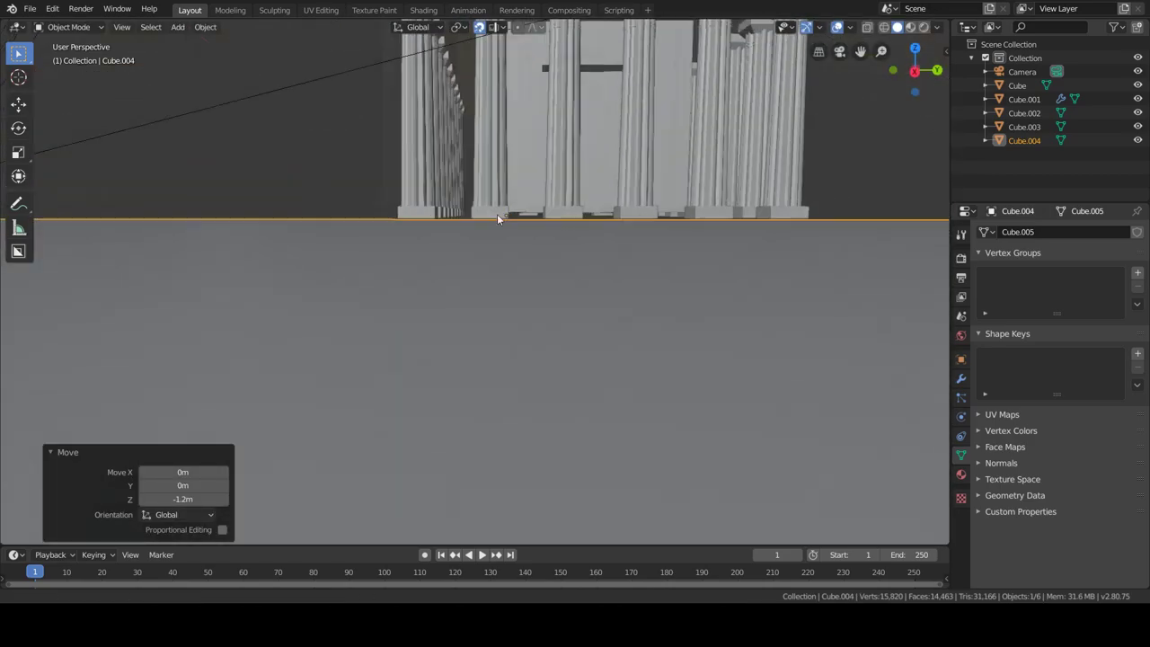
{"action": "left_click", "coordinate": [451, 222]}
{"action": "key", "text": "Tab"}
{"action": "key", "text": "l"}
{"action": "key", "text": "g"}
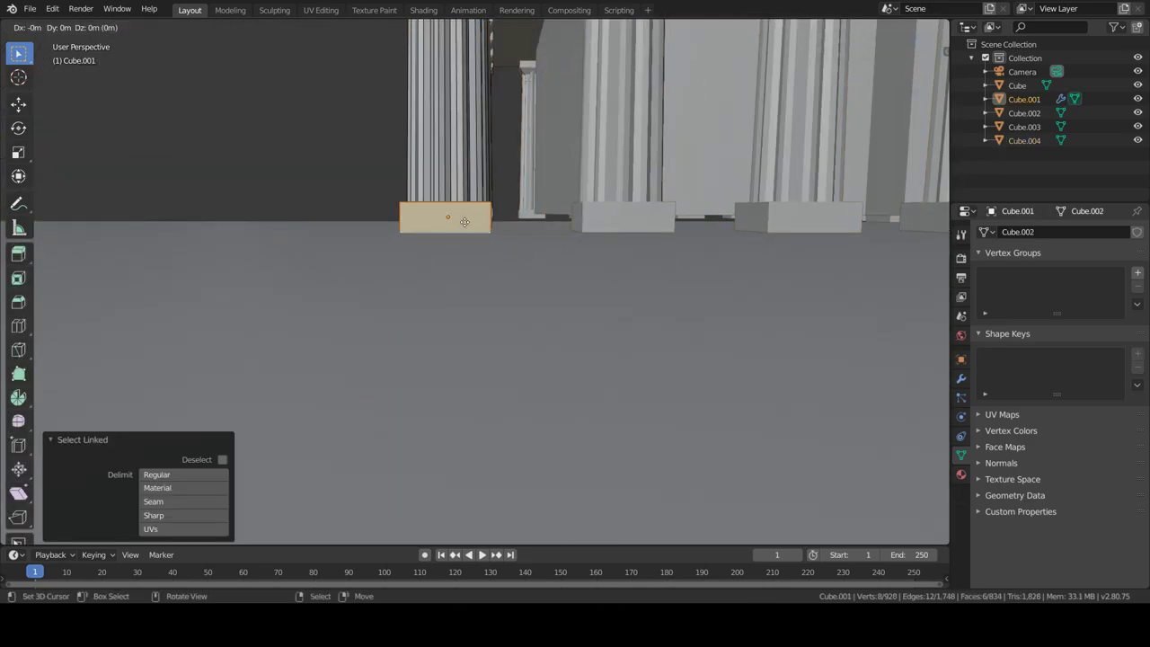
{"action": "key", "text": "z"}
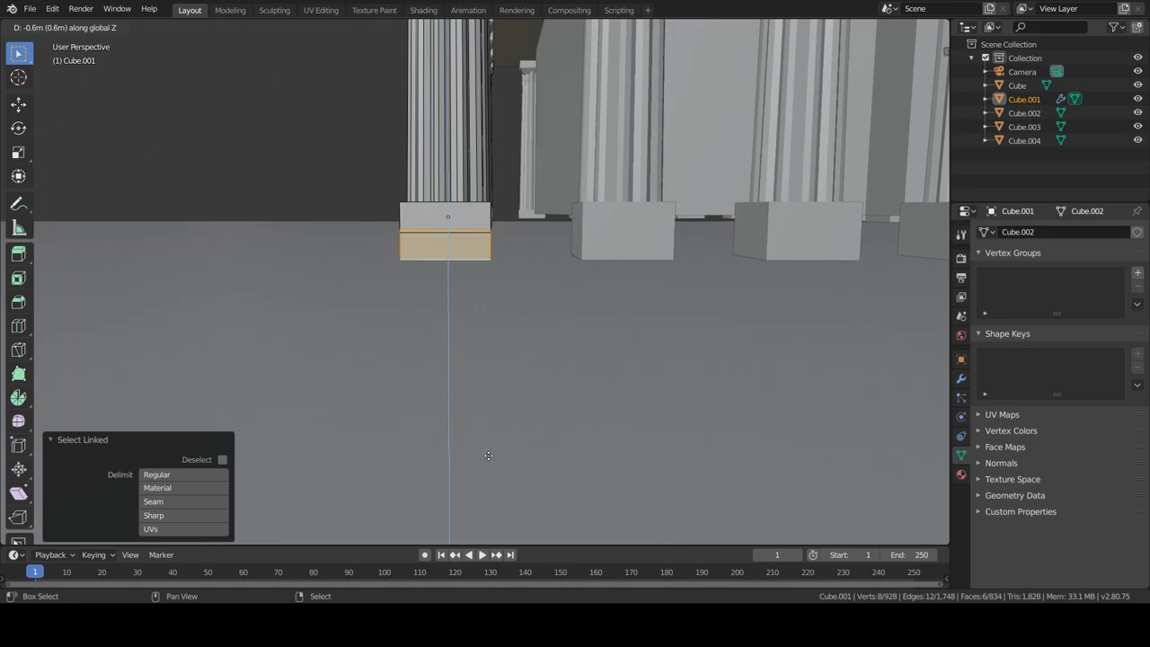
{"action": "left_click", "coordinate": [488, 441]}
- Push the lower base's front face 1 m along X and side face out along Y
{"action": "mouse_move", "coordinate": [488, 441]}
{"action": "middle_mouse_down"}
{"action": "mouse_move", "coordinate": [582, 303]}
{"action": "mouse_move", "coordinate": [587, 322]}
{"action": "middle_mouse_up"}
{"action": "left_click", "coordinate": [587, 323]}
{"action": "key", "text": "3"}
{"action": "left_click", "coordinate": [598, 335]}
{"action": "type", "text": "gx1"}
{"action": "key", "text": "Return"}
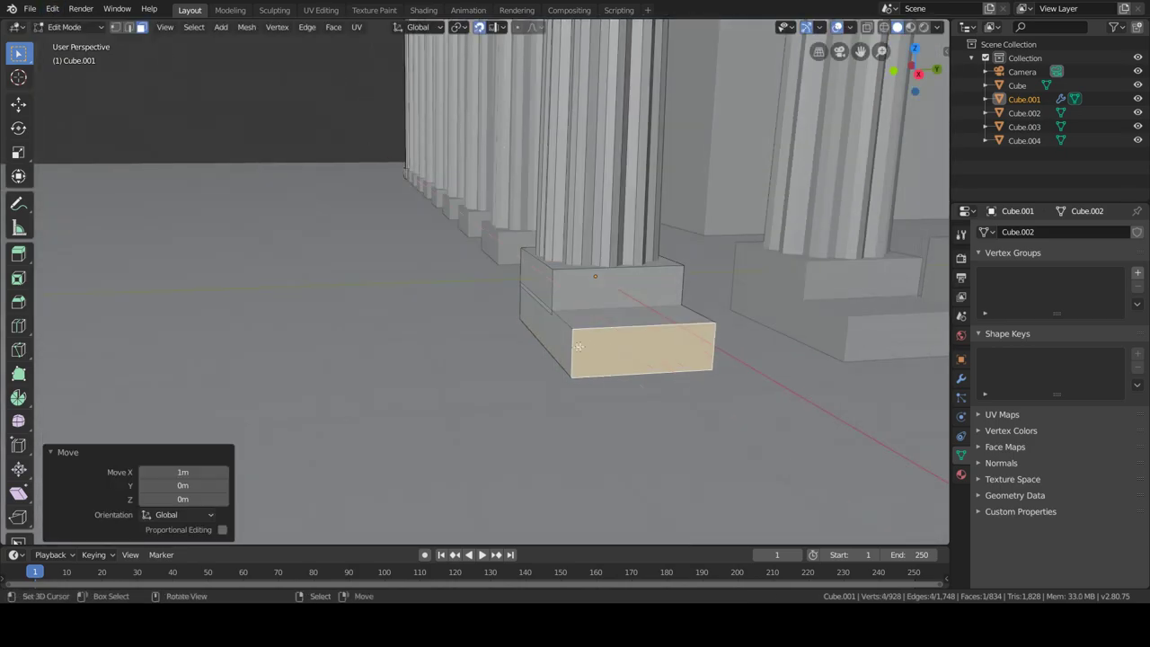
{"action": "left_click", "coordinate": [540, 349]}
{"action": "key", "text": "g"}
{"action": "key", "text": "y"}
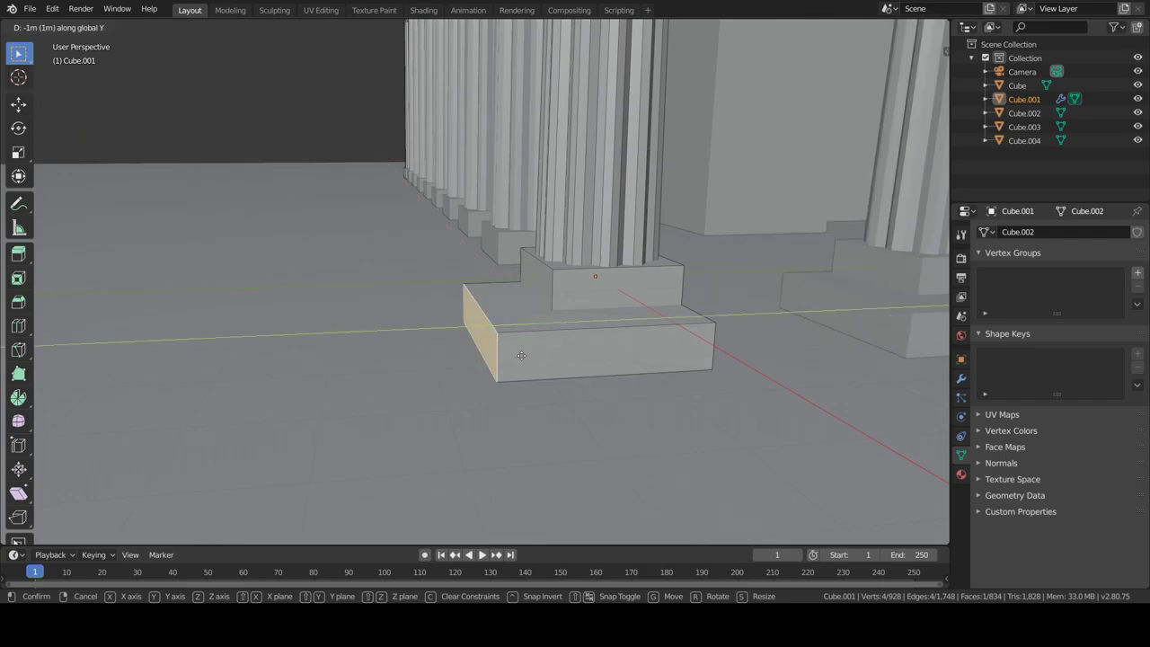
{"action": "key", "text": "Return"}
- Stretch the lower base along X under the column row
{"action": "mouse_move", "coordinate": [594, 388]}
{"action": "middle_mouse_down"}
{"action": "mouse_move", "coordinate": [667, 423]}
{"action": "mouse_move", "coordinate": [805, 139]}
{"action": "mouse_move", "coordinate": [711, 258]}
{"action": "middle_mouse_up"}
{"action": "scroll", "coordinate": [789, 167], "scroll_direction": "down", "scroll_amount": 5}
{"action": "key", "text": "g"}
{"action": "key", "text": "x"}
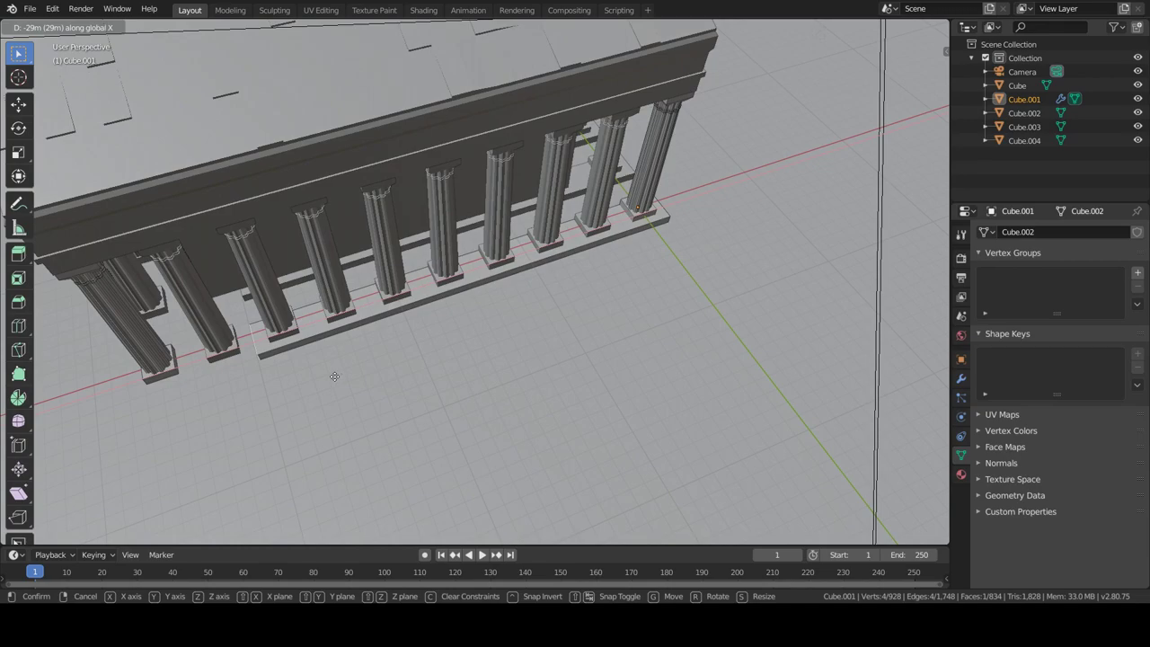
{"action": "left_click", "coordinate": [720, 264]}
- Separate the lower base from the arrayed columns as its own object
{"action": "left_click", "coordinate": [960, 379]}
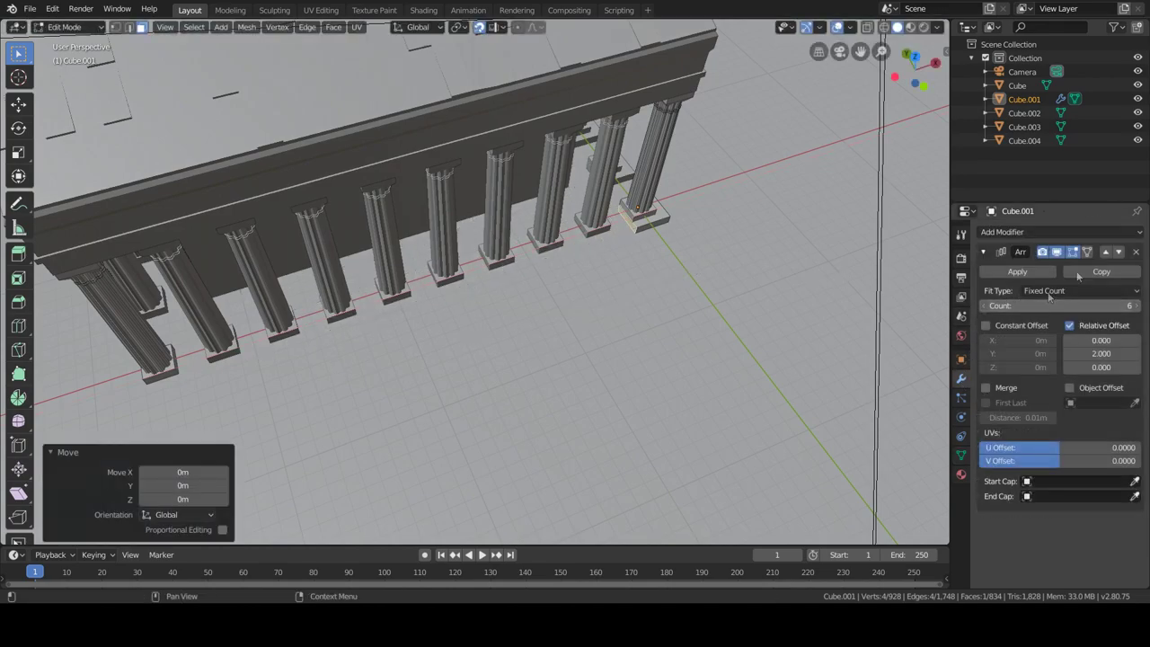
{"action": "left_click", "coordinate": [1140, 256]}
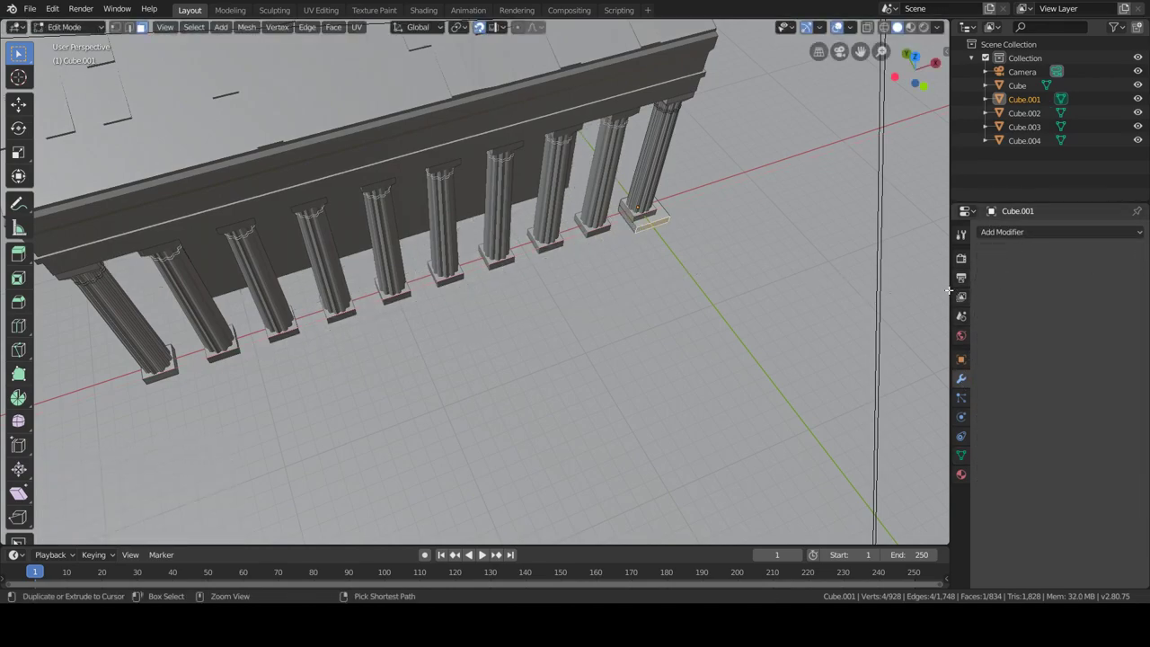
{"action": "key", "text": "Tab"}
{"action": "left_click", "coordinate": [1061, 232]}
{"action": "left_click", "coordinate": [853, 256]}
{"action": "mouse_move", "coordinate": [583, 331]}
{"action": "middle_mouse_down"}
{"action": "mouse_move", "coordinate": [548, 266]}
{"action": "mouse_move", "coordinate": [564, 323]}
{"action": "middle_mouse_up"}
{"action": "key", "text": "Tab"}
{"action": "key", "text": "p"}
{"action": "left_click", "coordinate": [569, 345]}
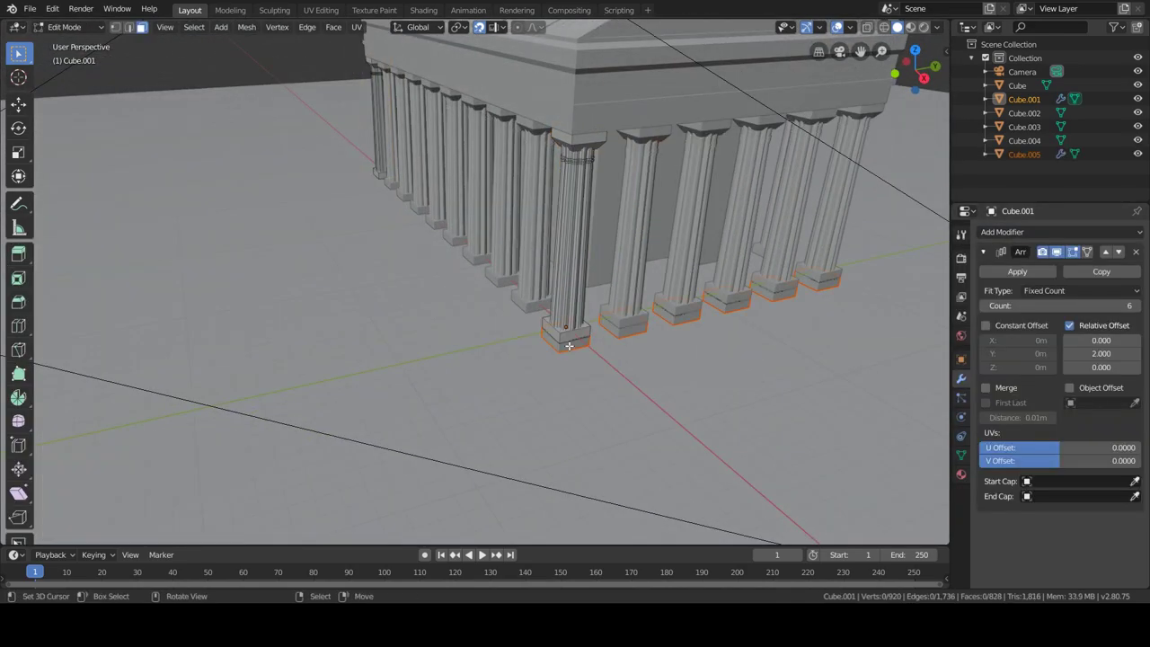
- Separate the lower base piece into its own object, Cube.005
{"action": "left_click", "coordinate": [1136, 255]}
{"action": "key", "text": "ctrl+z"}
{"action": "key", "text": "ctrl+z"}
{"action": "key", "text": "ctrl+z"}
{"action": "key", "text": "ctrl+shift+z"}
{"action": "key", "text": "l"}
{"action": "key", "text": "p"}
{"action": "left_click", "coordinate": [574, 347]}
- Extrude the slab's front face, shift it 0.5 m along X, then along Y
{"action": "scroll", "coordinate": [596, 361], "scroll_direction": "up", "scroll_amount": 4}
{"action": "left_click", "coordinate": [630, 388]}
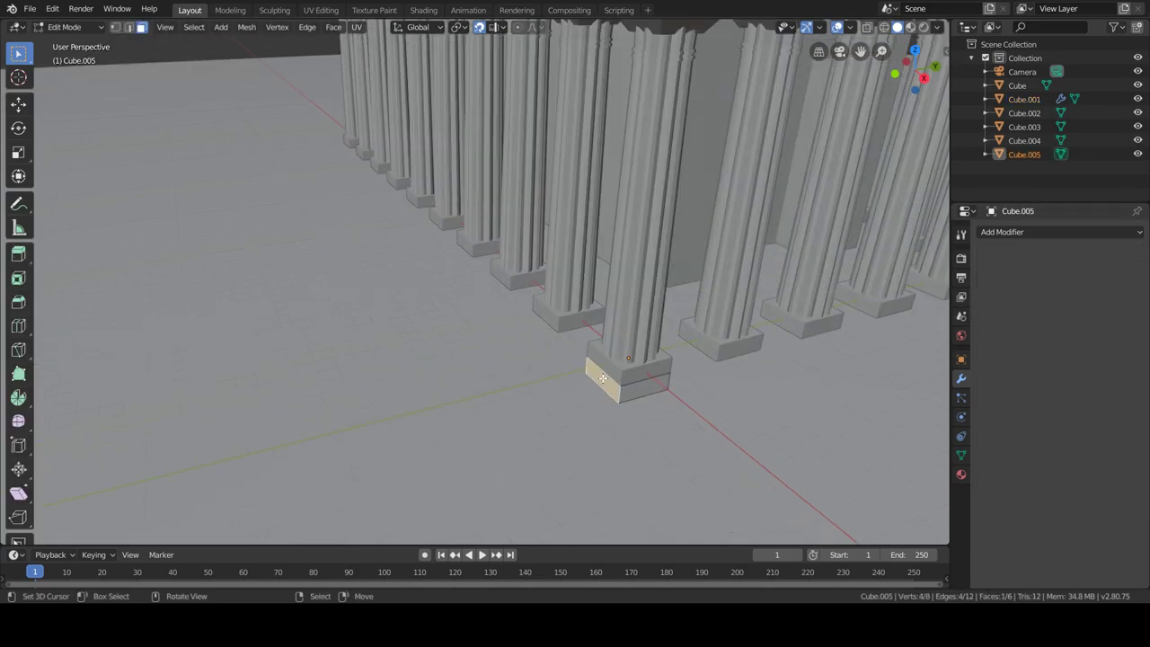
{"action": "key", "text": "e"}
{"action": "left_click", "coordinate": [638, 393]}
{"action": "type", "text": "gx"}
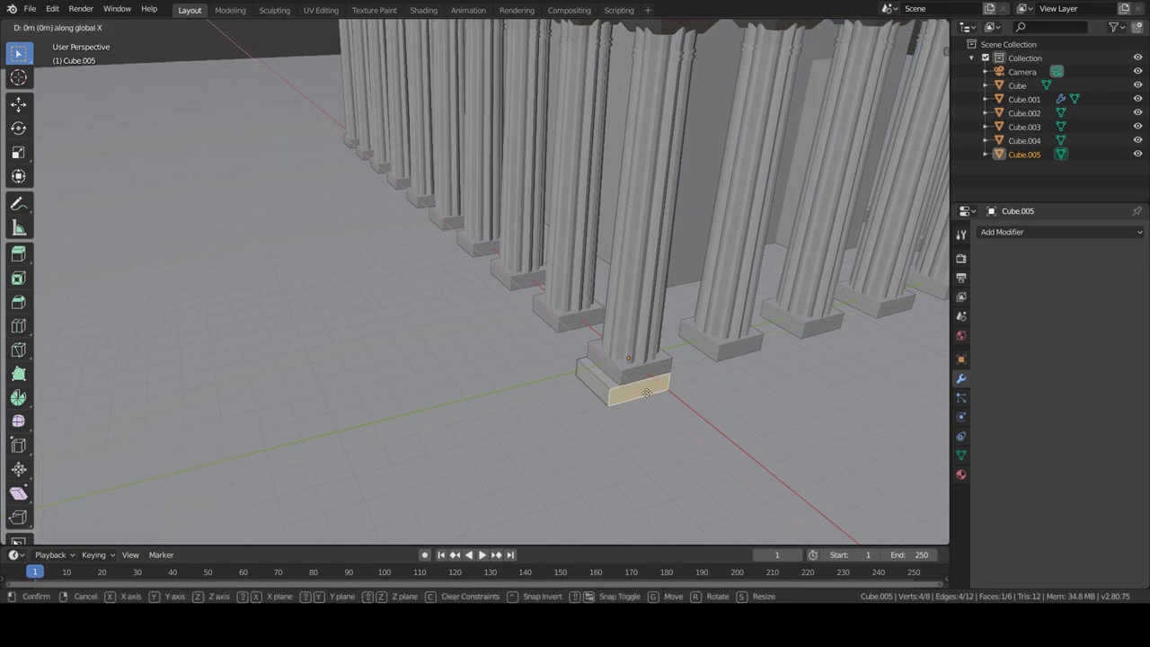
{"action": "type", "text": "0.5"}
{"action": "key", "text": "Return"}
{"action": "mouse_move", "coordinate": [649, 406]}
{"action": "middle_mouse_down"}
{"action": "mouse_move", "coordinate": [663, 313]}
{"action": "mouse_move", "coordinate": [701, 370]}
{"action": "mouse_move", "coordinate": [526, 405]}
{"action": "middle_mouse_up"}
{"action": "scroll", "coordinate": [719, 321], "scroll_direction": "up", "scroll_amount": 3}
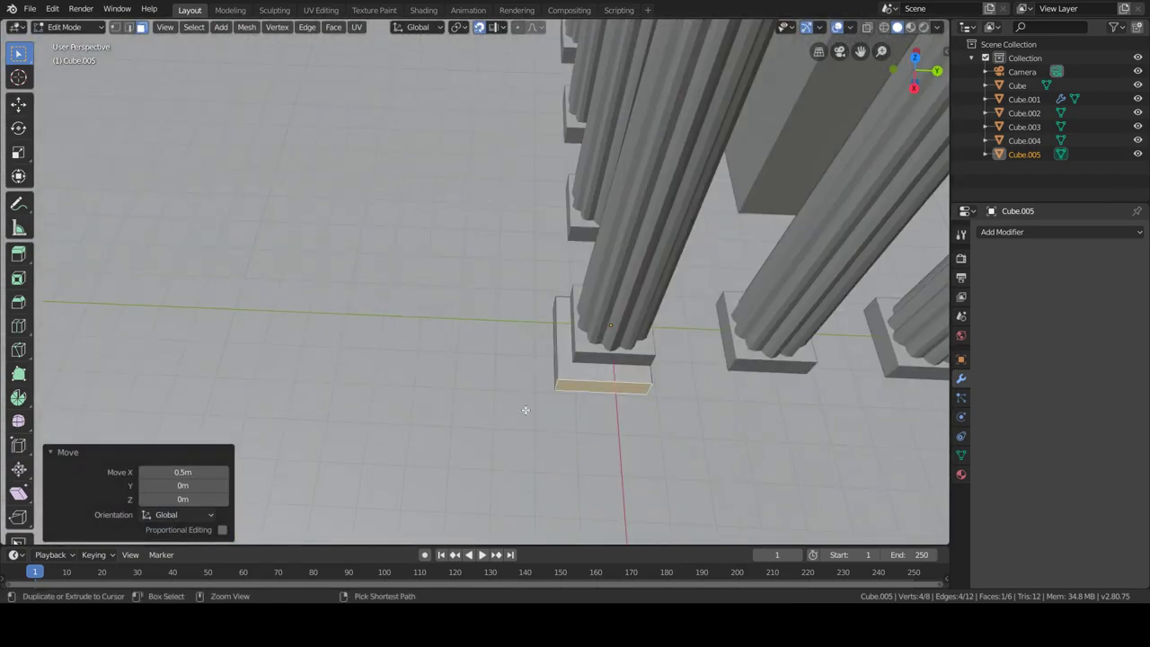
{"action": "key", "text": "g"}
{"action": "key", "text": "y"}
{"action": "left_click", "coordinate": [568, 378]}
{"action": "left_click", "coordinate": [568, 374]}
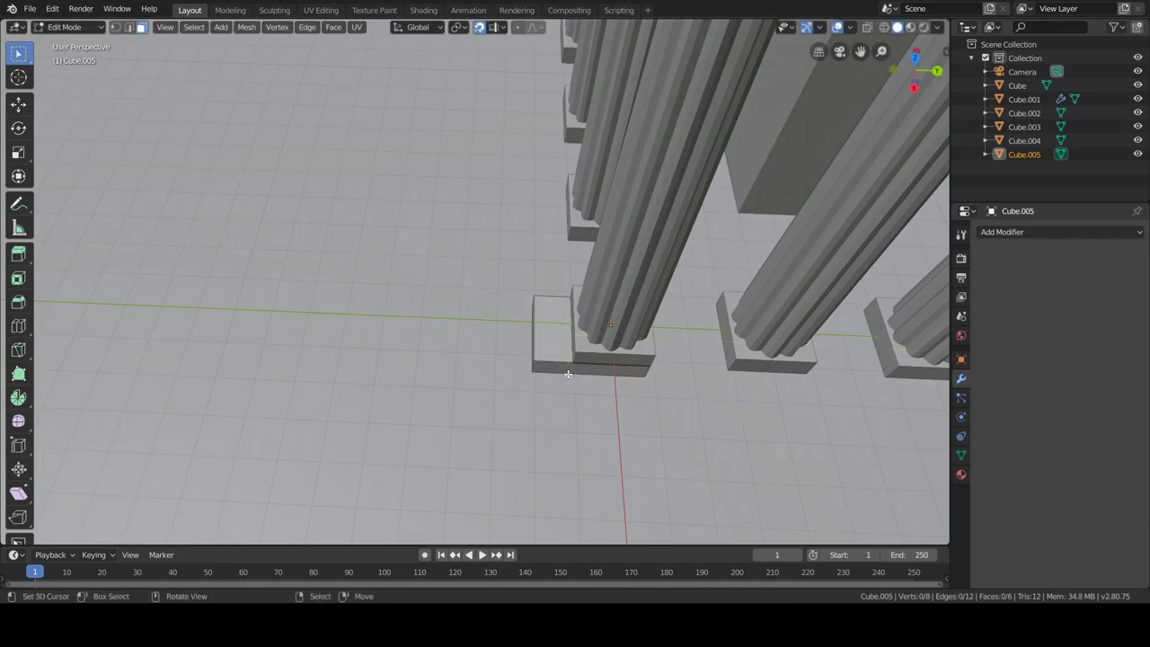
- Move the slab face 1 m along X
{"action": "key", "text": "g"}
{"action": "key", "text": "x"}
{"action": "key", "text": "1"}
{"action": "key", "text": "Return"}
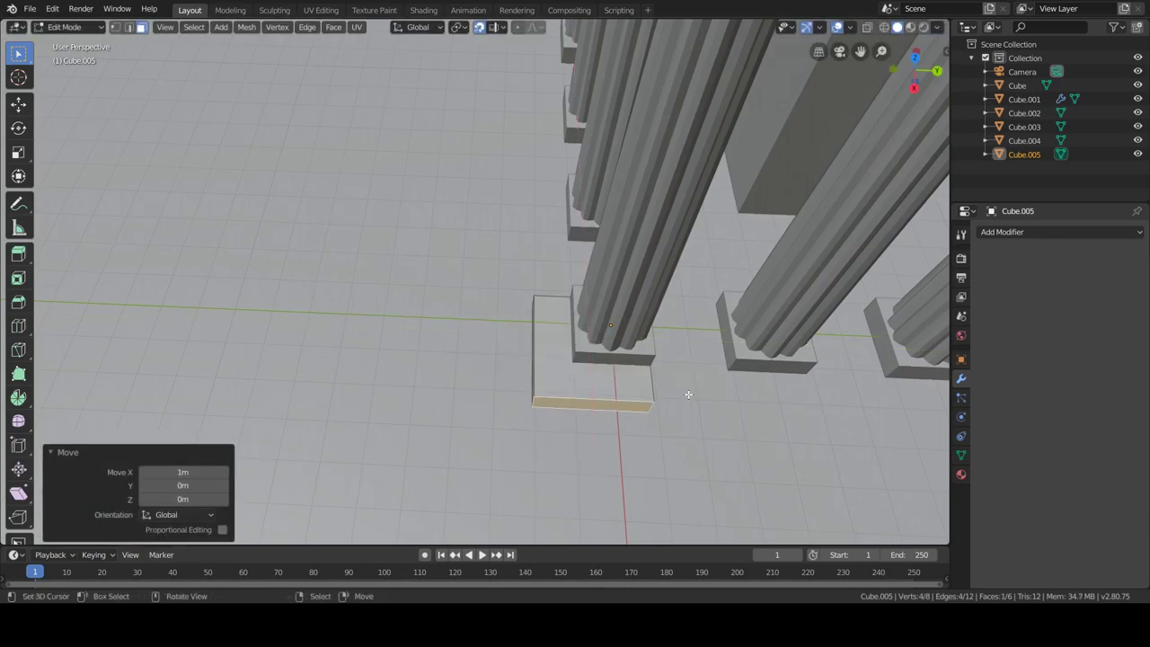
{"action": "middle_click_drag", "start_coordinate": [689, 393], "coordinate": [628, 176], "text": "shift"}
{"action": "scroll", "coordinate": [628, 176], "scroll_direction": "down", "scroll_amount": 4}
- Drag the slab's end face along X beneath the whole colonnade and exit Edit Mode
{"action": "middle_click_drag", "start_coordinate": [513, 265], "coordinate": [668, 265]}
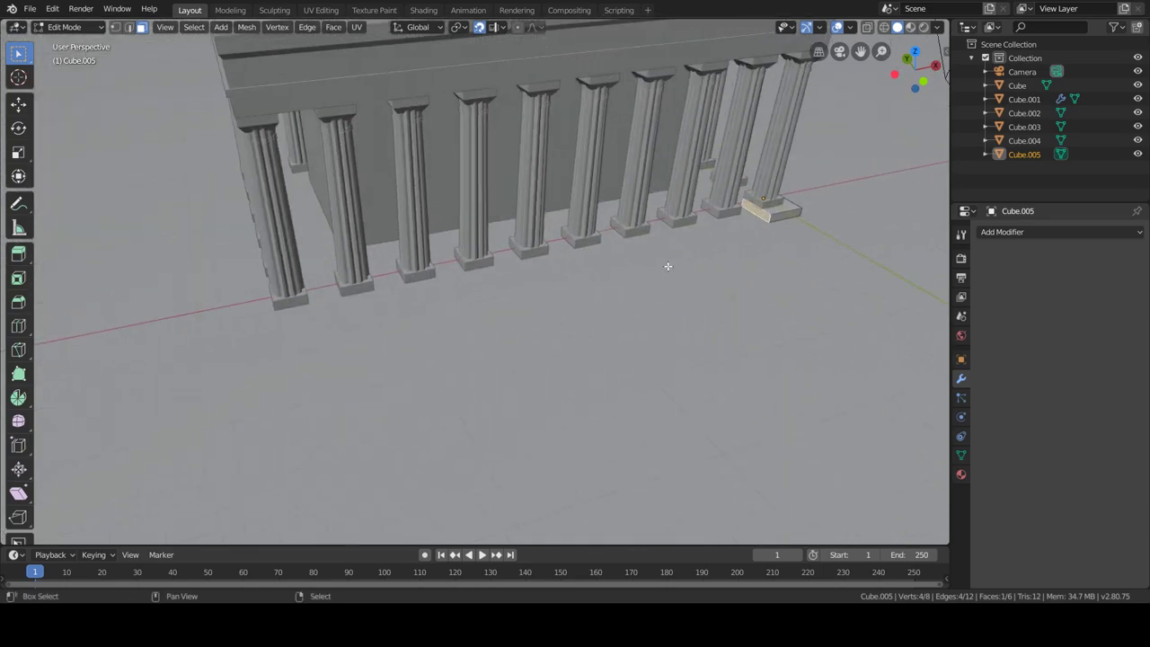
{"action": "key", "text": "g"}
{"action": "key", "text": "x"}
{"action": "left_click", "coordinate": [162, 359]}
{"action": "middle_click_drag", "start_coordinate": [162, 360], "coordinate": [630, 299]}
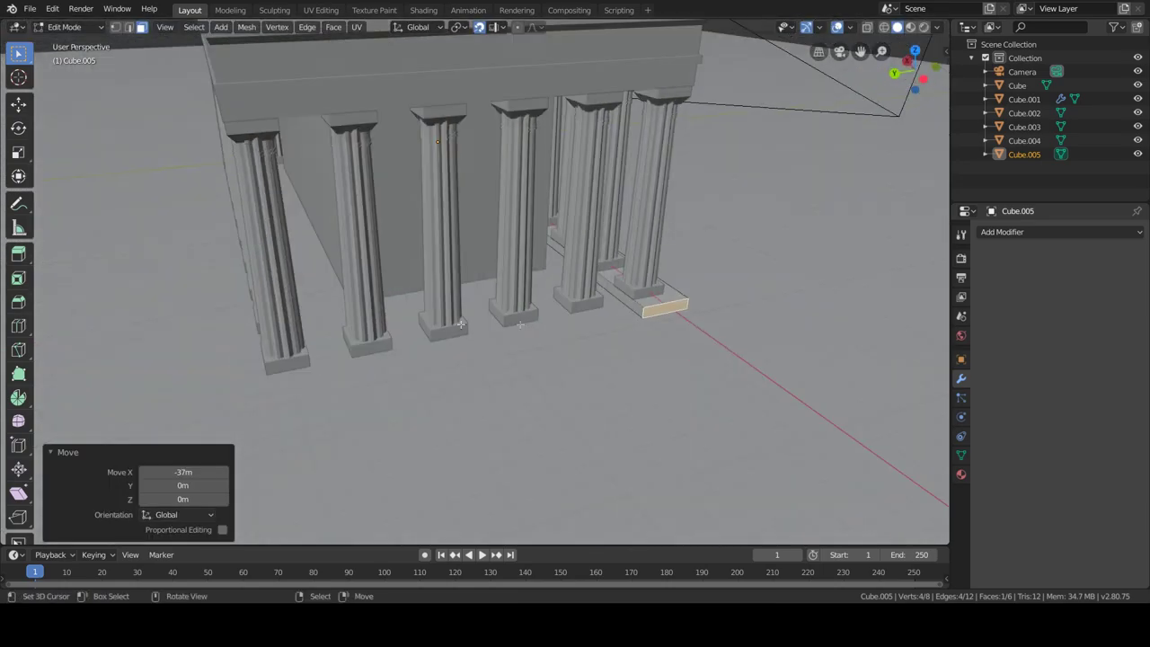
{"action": "scroll", "coordinate": [544, 326], "scroll_direction": "down", "scroll_amount": 2}
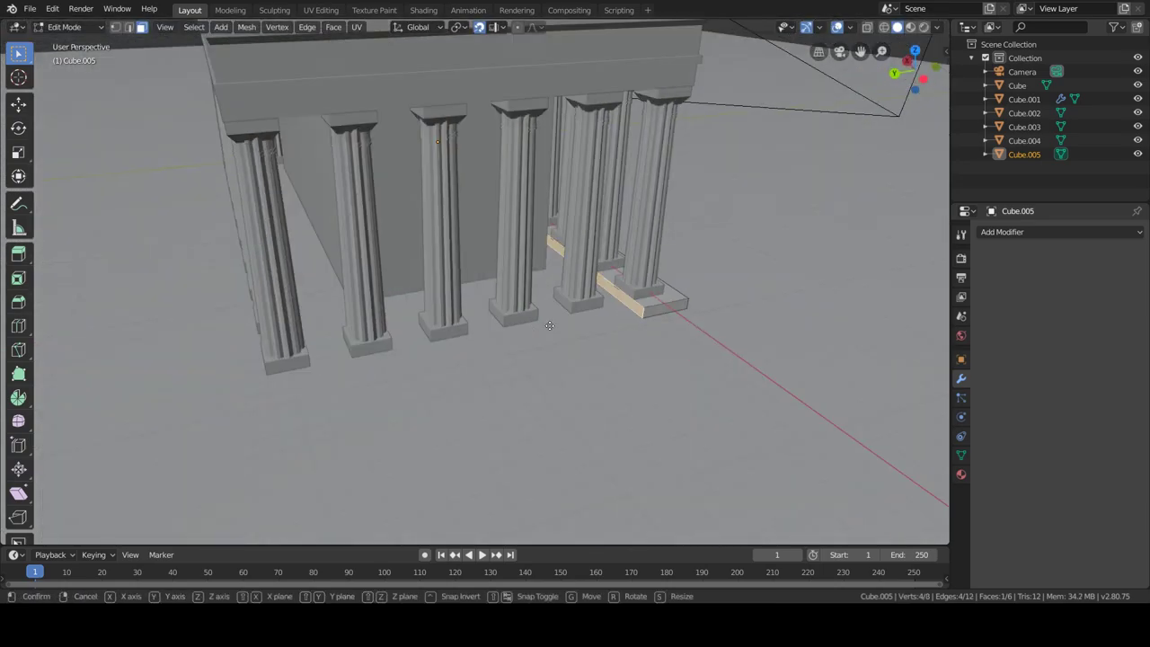
{"action": "key", "text": "Tab"}
{"action": "scroll", "coordinate": [313, 374], "scroll_direction": "down", "scroll_amount": 3}
{"action": "mouse_move", "coordinate": [544, 326]}
{"action": "middle_mouse_down"}
{"action": "mouse_move", "coordinate": [313, 373]}
{"action": "mouse_move", "coordinate": [539, 360]}
{"action": "middle_mouse_up"}
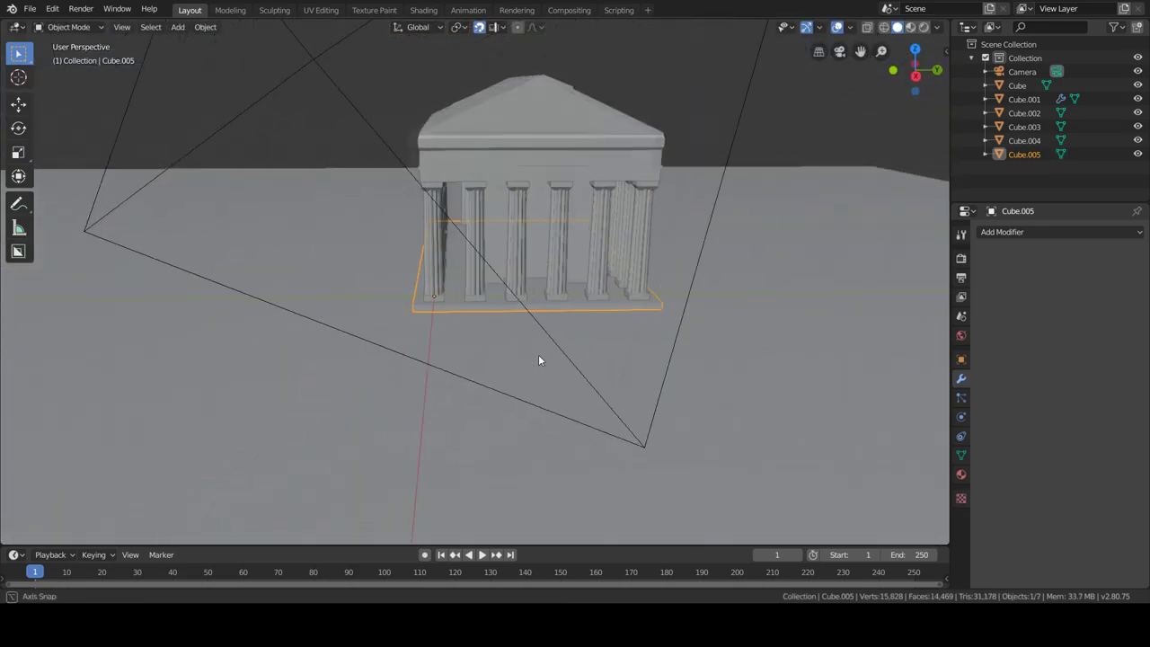
{"action": "key", "text": "KP_0"}
{"action": "left_click", "coordinate": [764, 371]}
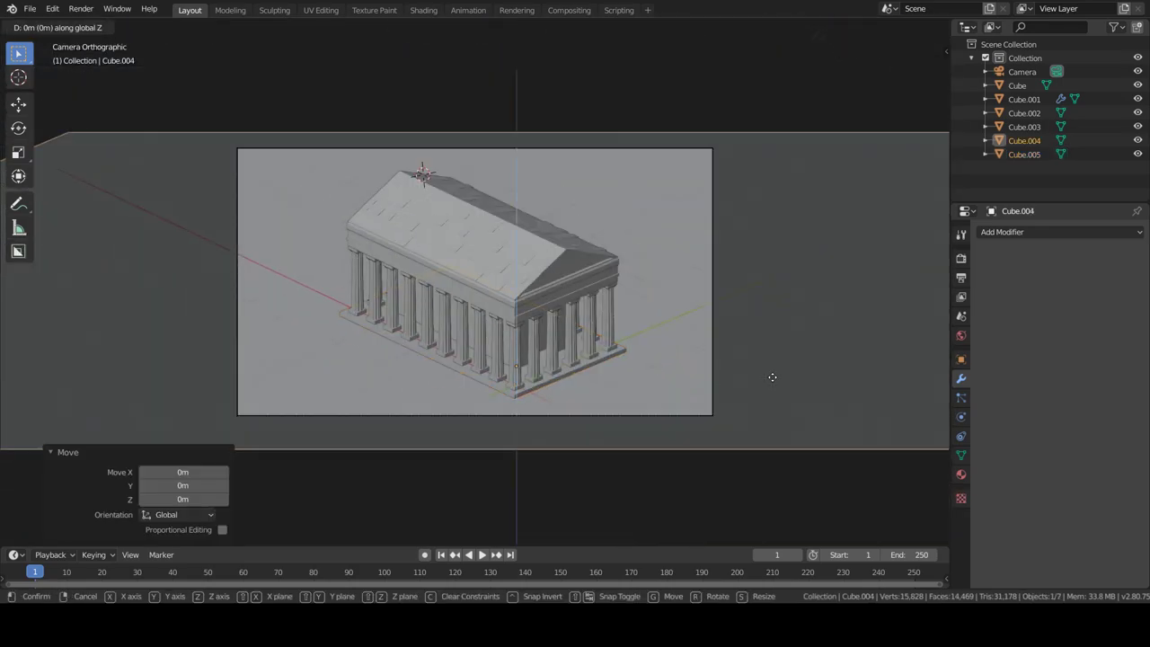
{"action": "key", "text": "Tab"}
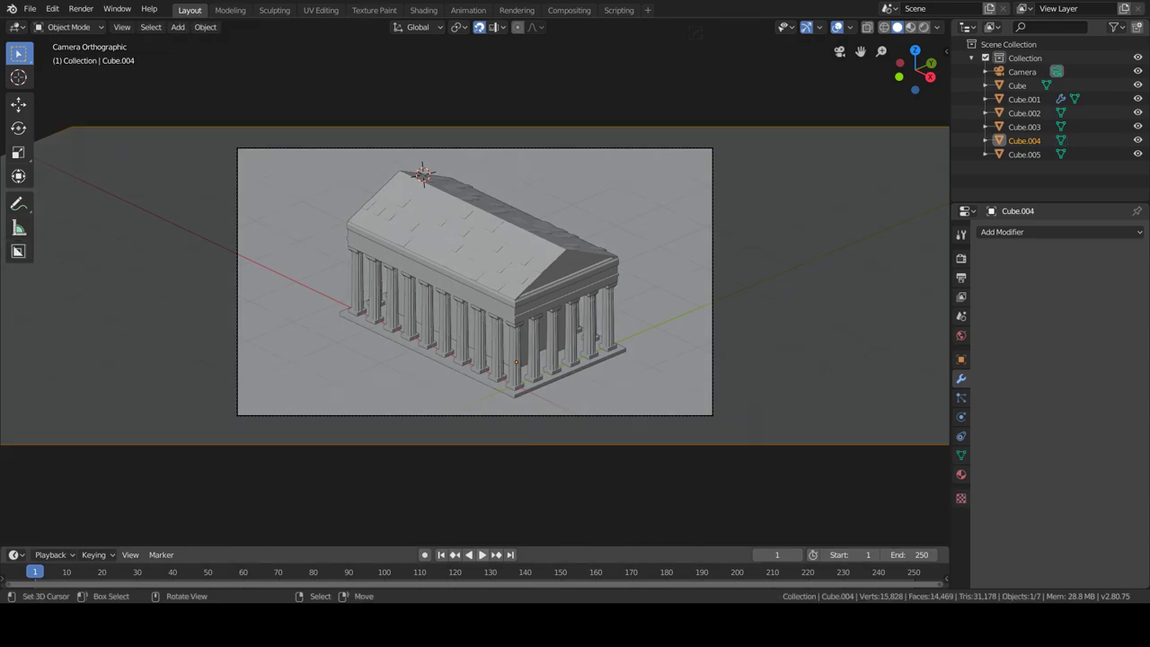
{"action": "key", "text": "Tab"}
{"action": "mouse_move", "coordinate": [562, 385]}
{"action": "middle_mouse_down"}
{"action": "mouse_move", "coordinate": [741, 392]}
{"action": "mouse_move", "coordinate": [964, 360]}
{"action": "middle_mouse_up"}
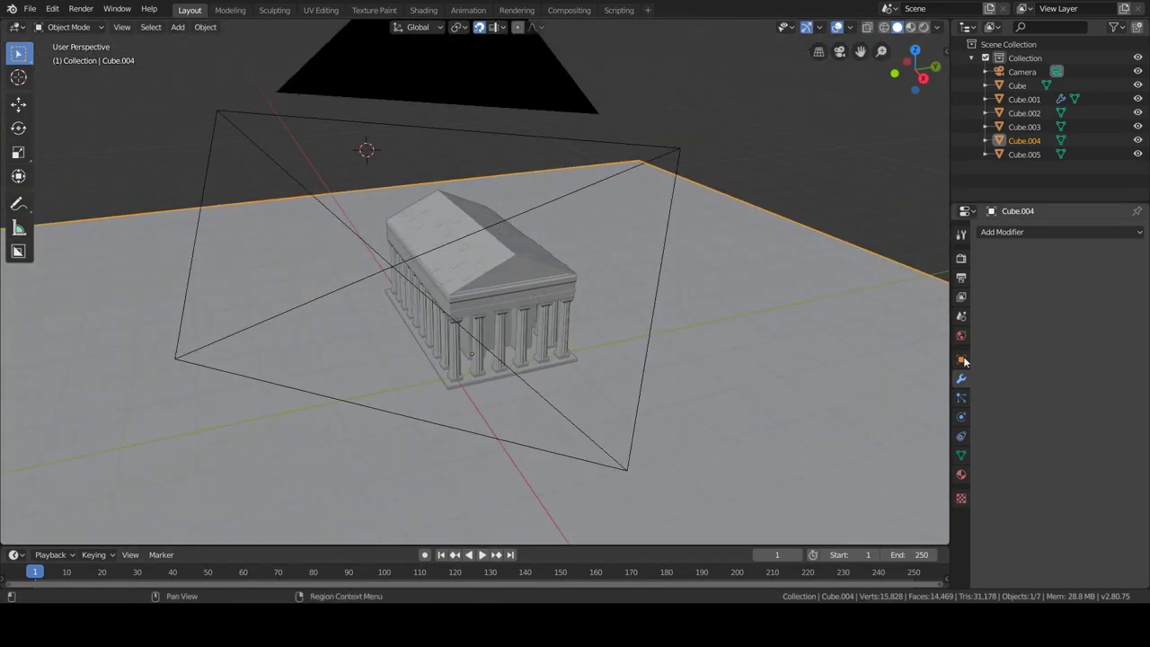
{"action": "left_click", "coordinate": [965, 468]}
- Light the world with the adams_place_bridge_8k.hdr environment texture and preview it in Rendered shading
{"action": "left_click", "coordinate": [961, 335]}
{"action": "left_click", "coordinate": [1137, 319]}
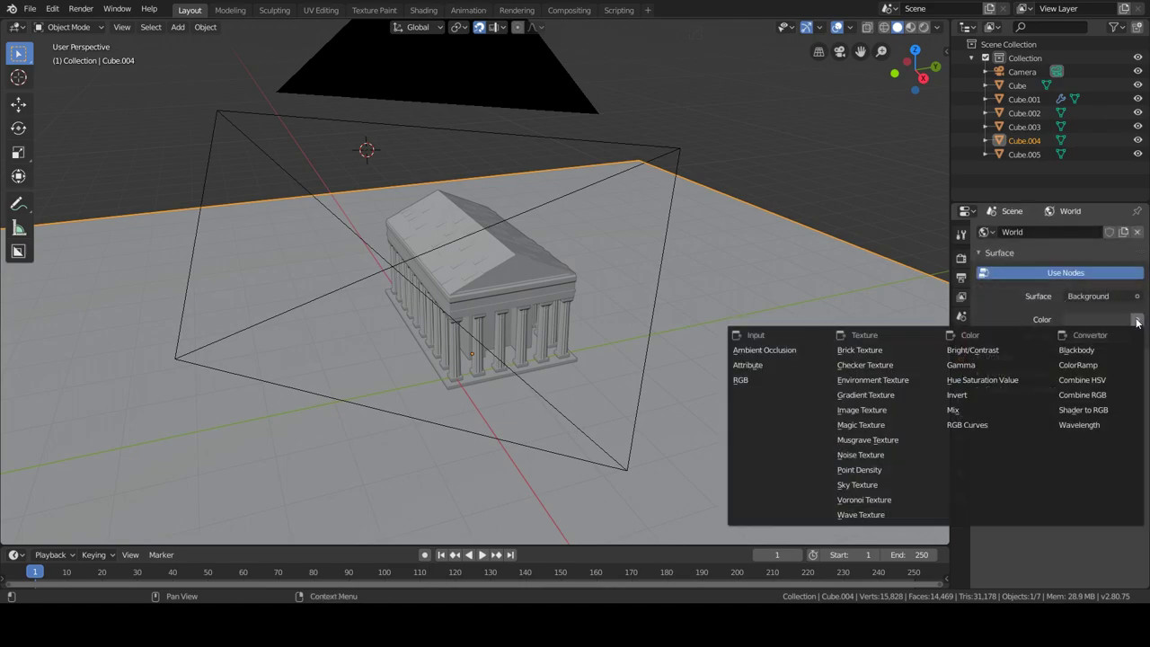
{"action": "left_click", "coordinate": [881, 381]}
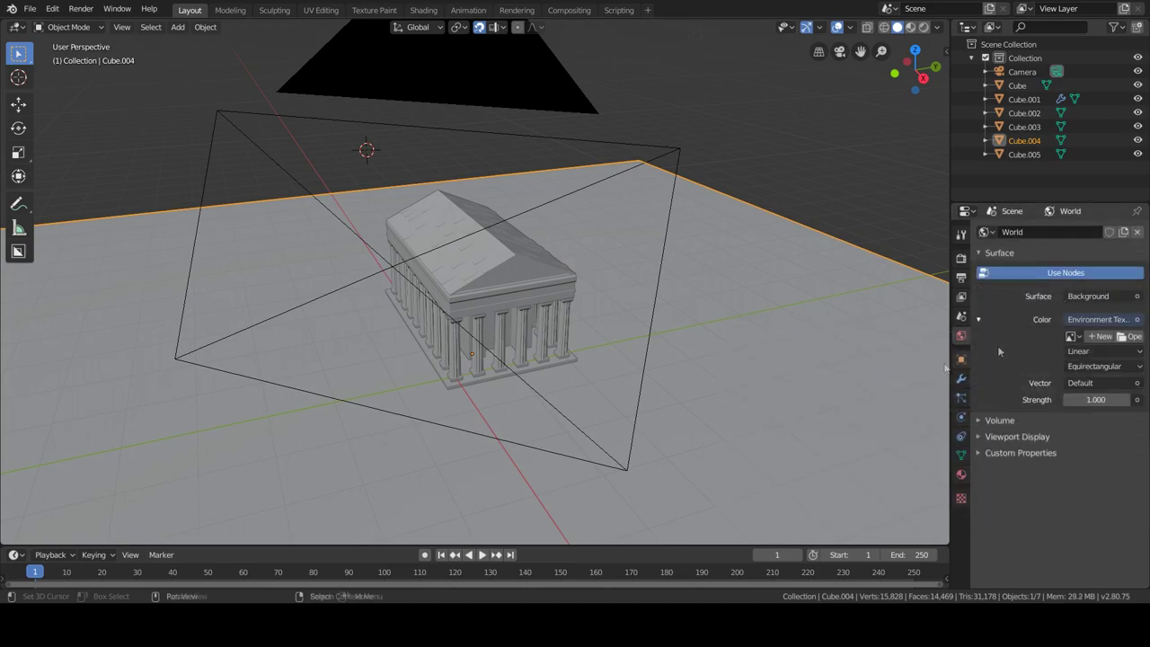
{"action": "left_click", "coordinate": [1123, 337]}
{"action": "left_click", "coordinate": [62, 217]}
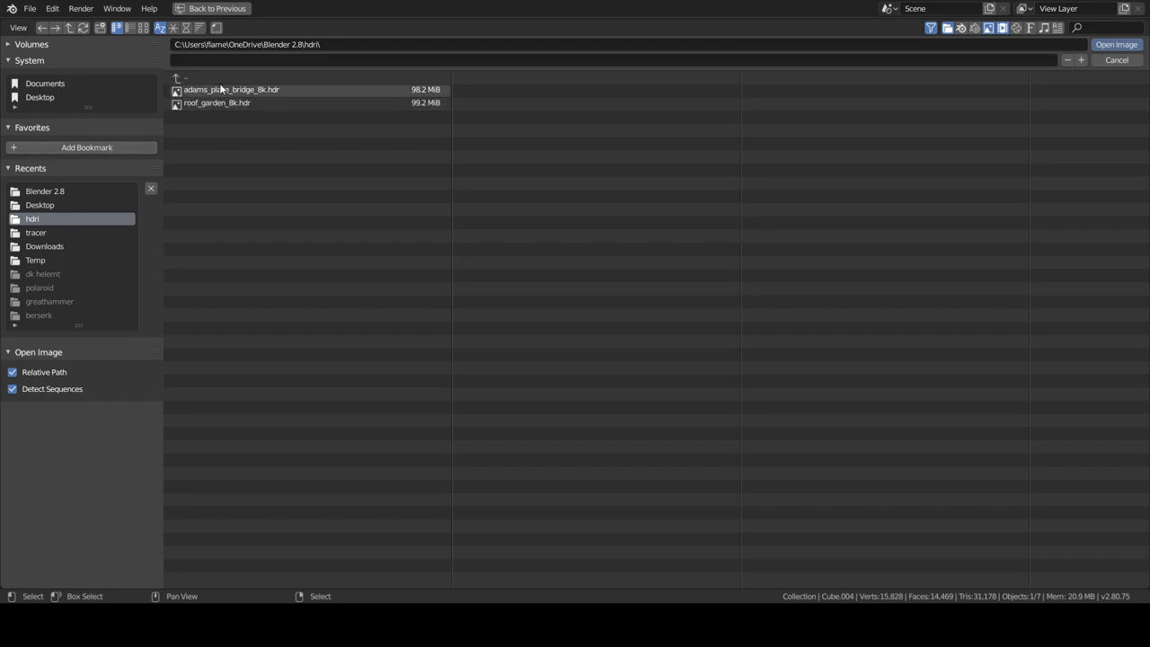
{"action": "double_click", "coordinate": [224, 94]}
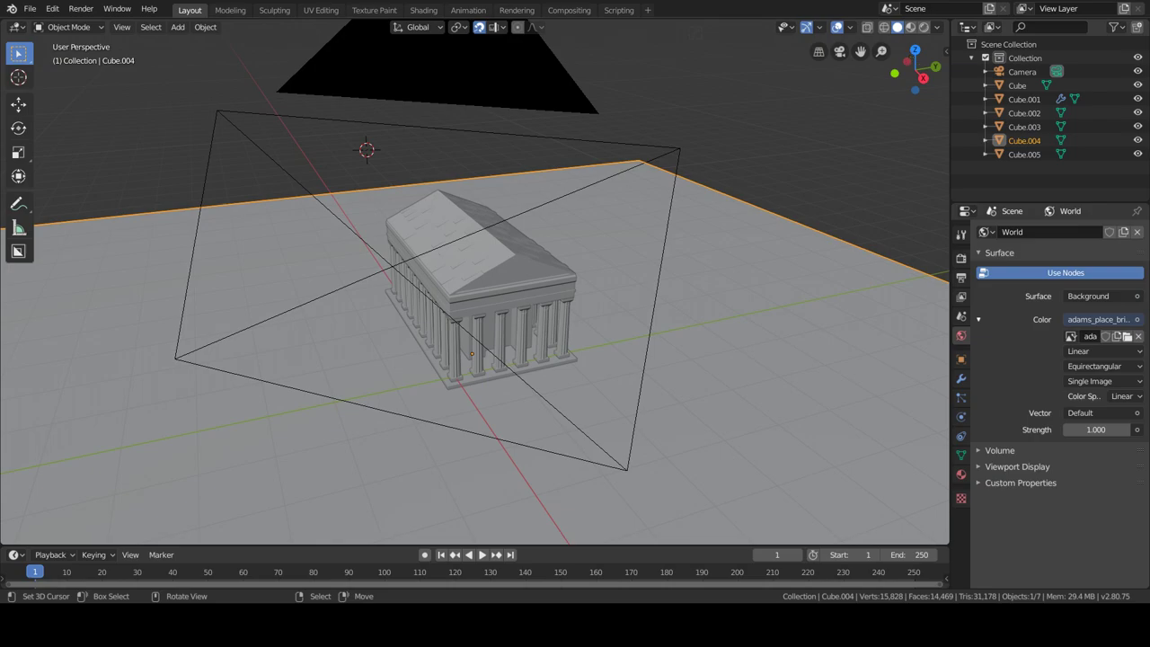
{"action": "left_click", "coordinate": [924, 27]}
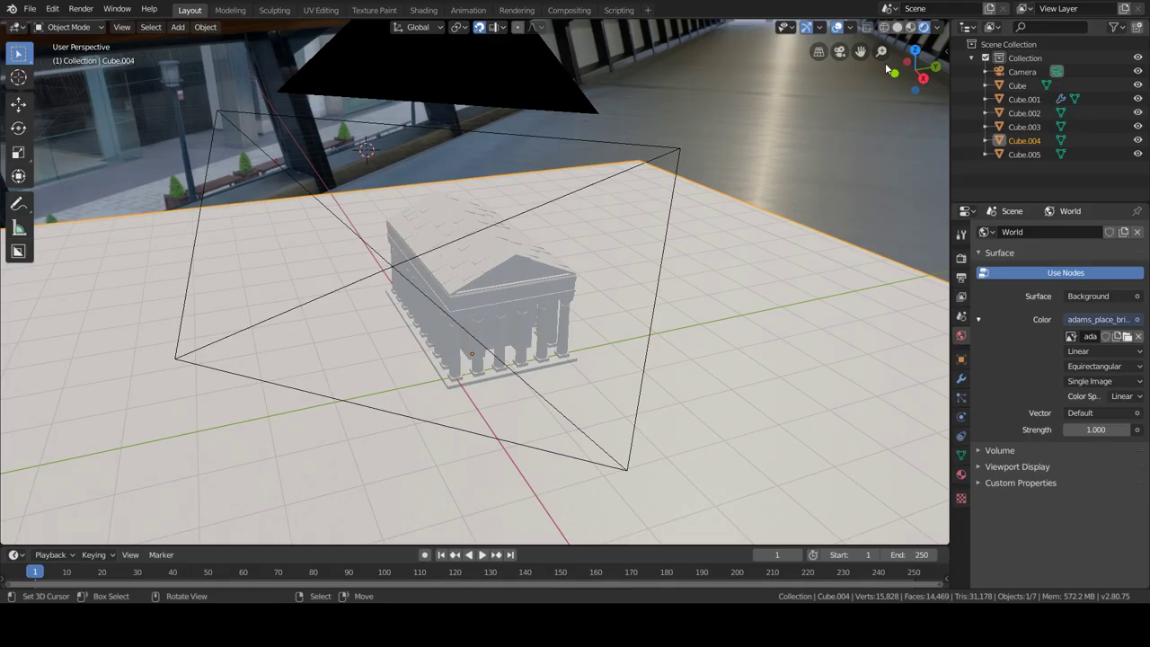
- Select the ground plane and give its Grass material a bright green base colour
{"action": "left_click", "coordinate": [539, 364]}
{"action": "key", "text": "KP_Decimal"}
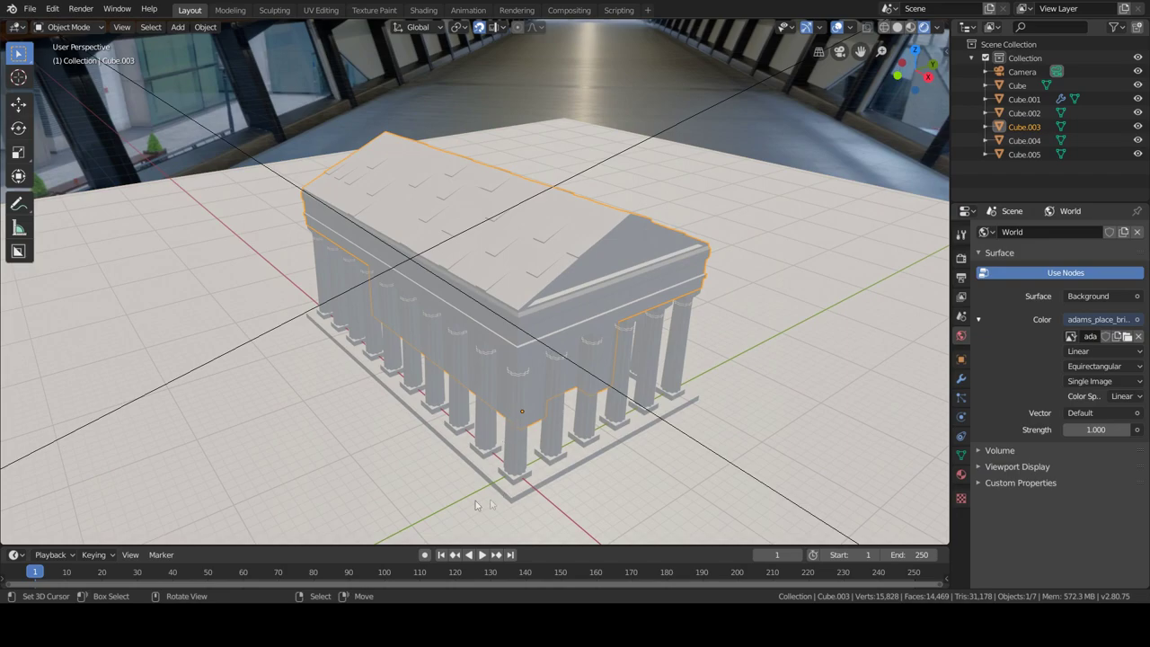
{"action": "left_click", "coordinate": [475, 501]}
{"action": "middle_click_drag", "start_coordinate": [475, 501], "coordinate": [962, 398]}
{"action": "left_click", "coordinate": [961, 476]}
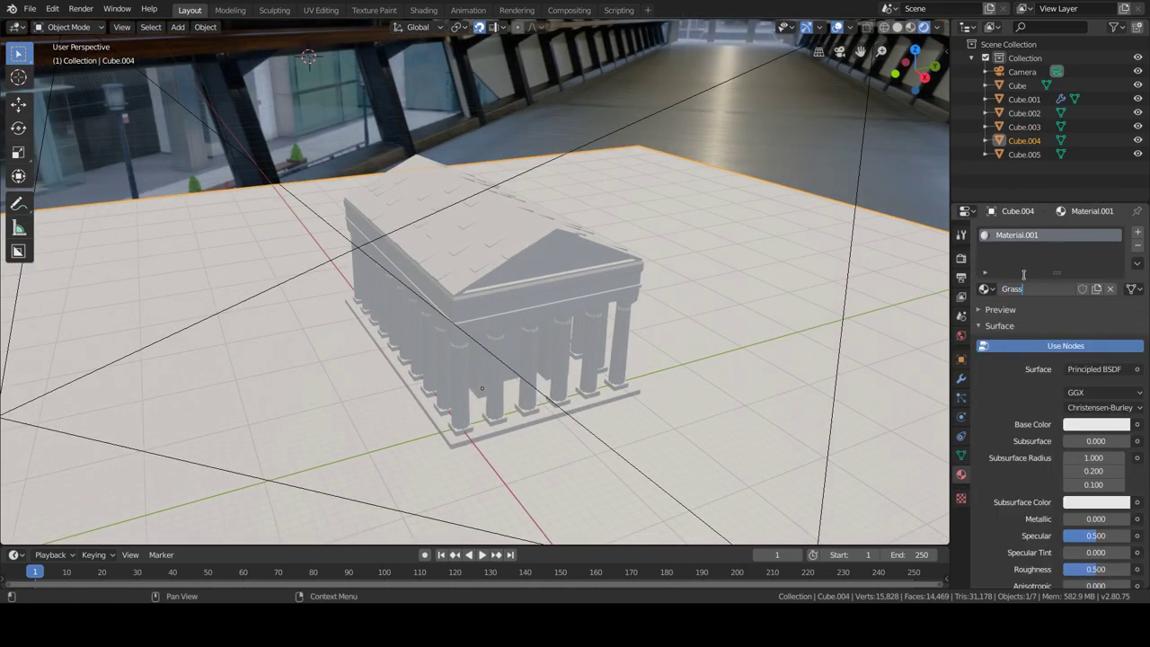
{"action": "left_click", "coordinate": [1097, 425]}
{"action": "left_click", "coordinate": [1035, 270]}
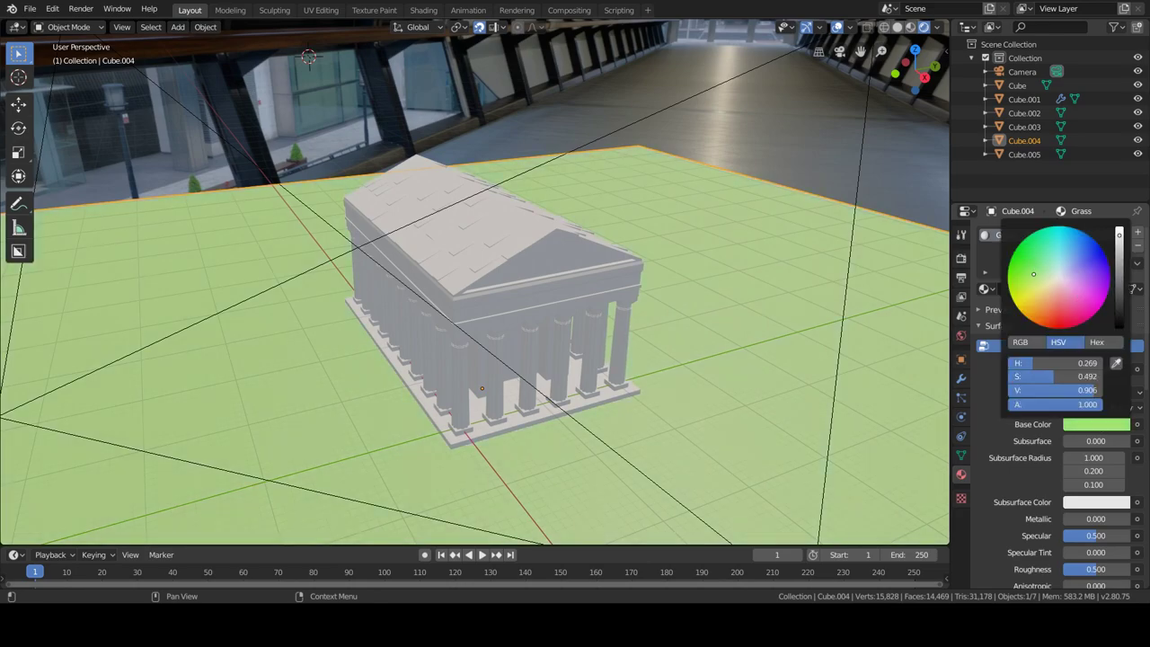
{"action": "left_click_drag", "start_coordinate": [1121, 254], "coordinate": [1120, 236]}
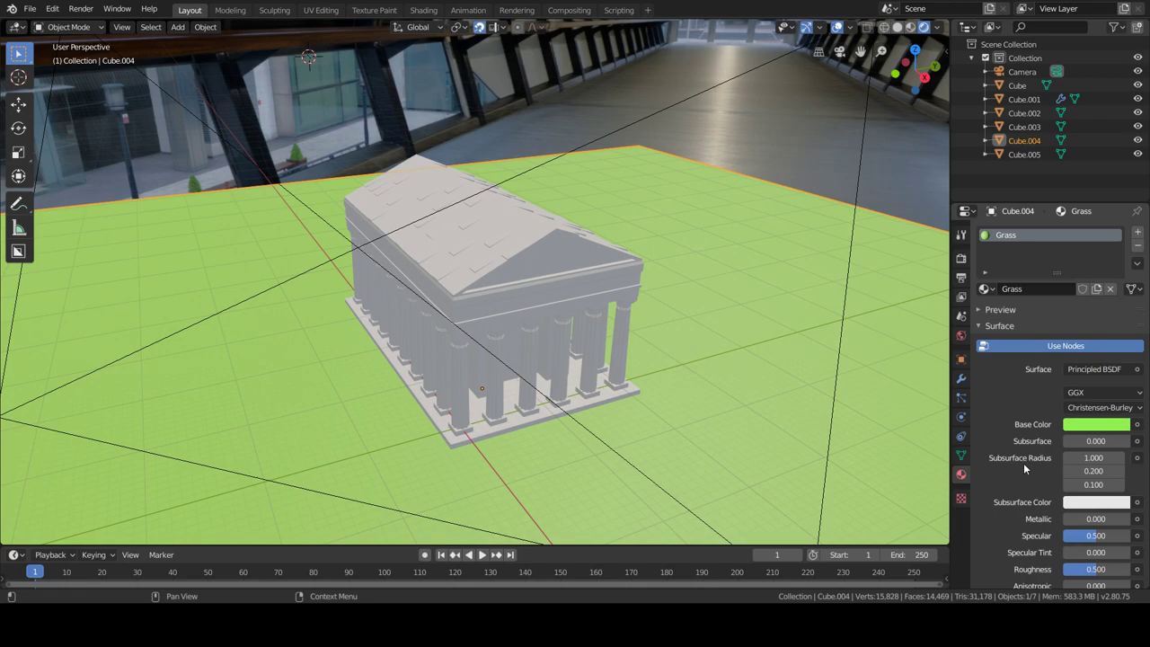
- Check the ground through the scene camera and add a second empty material slot
{"action": "scroll", "coordinate": [1024, 467], "scroll_direction": "down", "scroll_amount": 1}
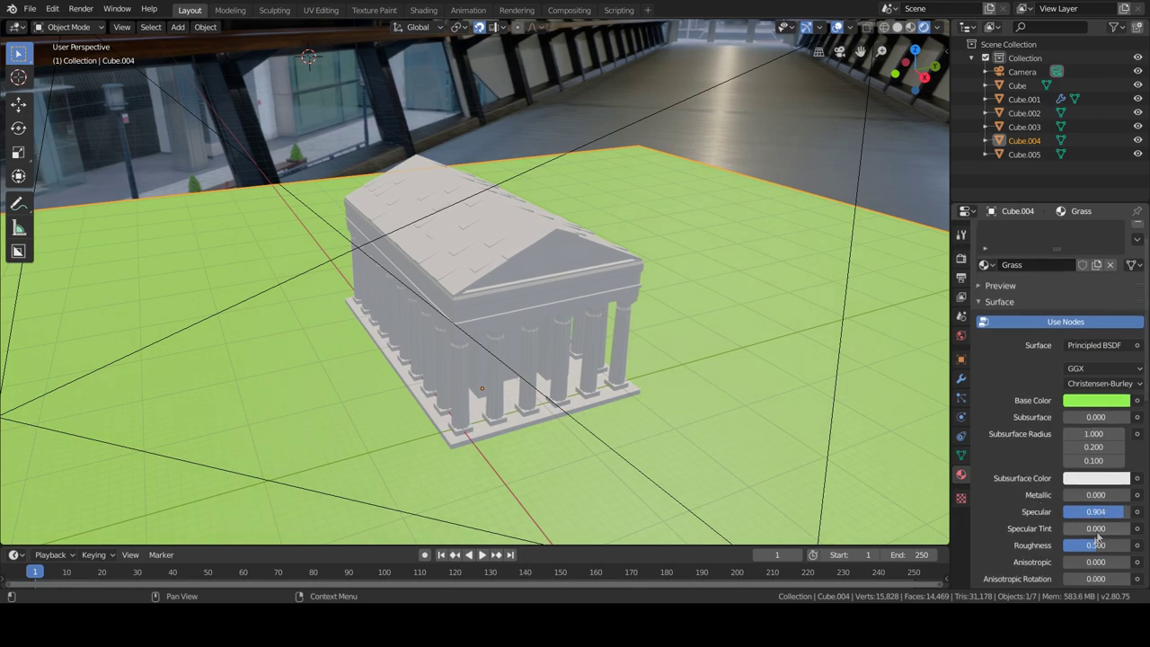
{"action": "key", "text": "KP_0"}
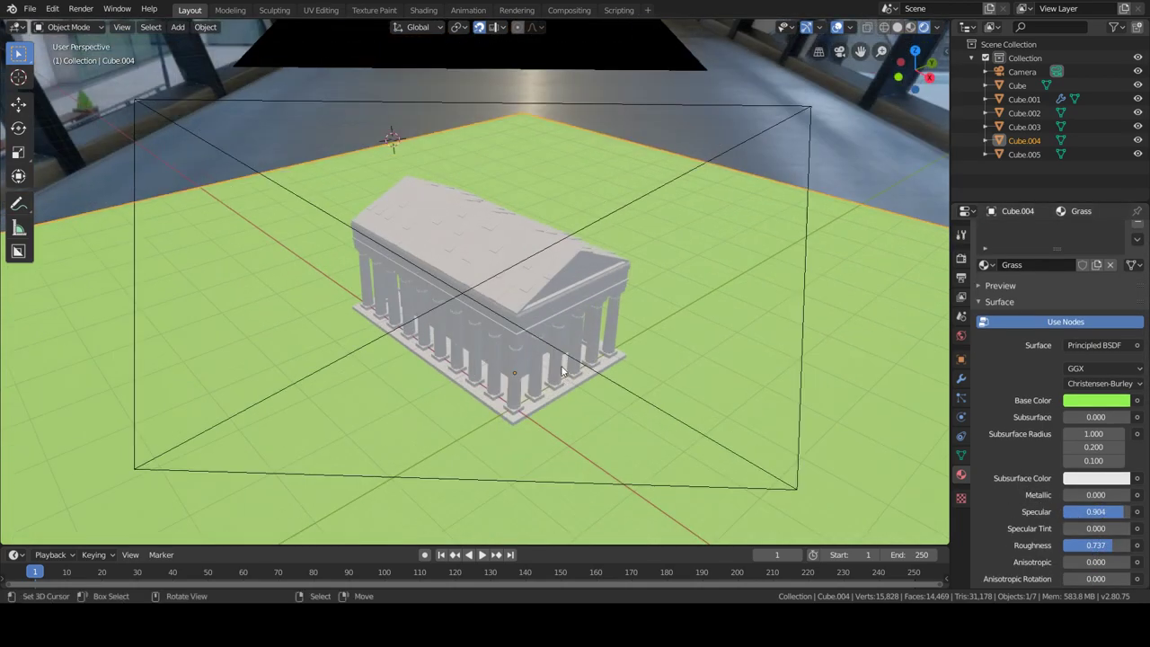
{"action": "scroll", "coordinate": [517, 490], "scroll_direction": "up", "scroll_amount": 5}
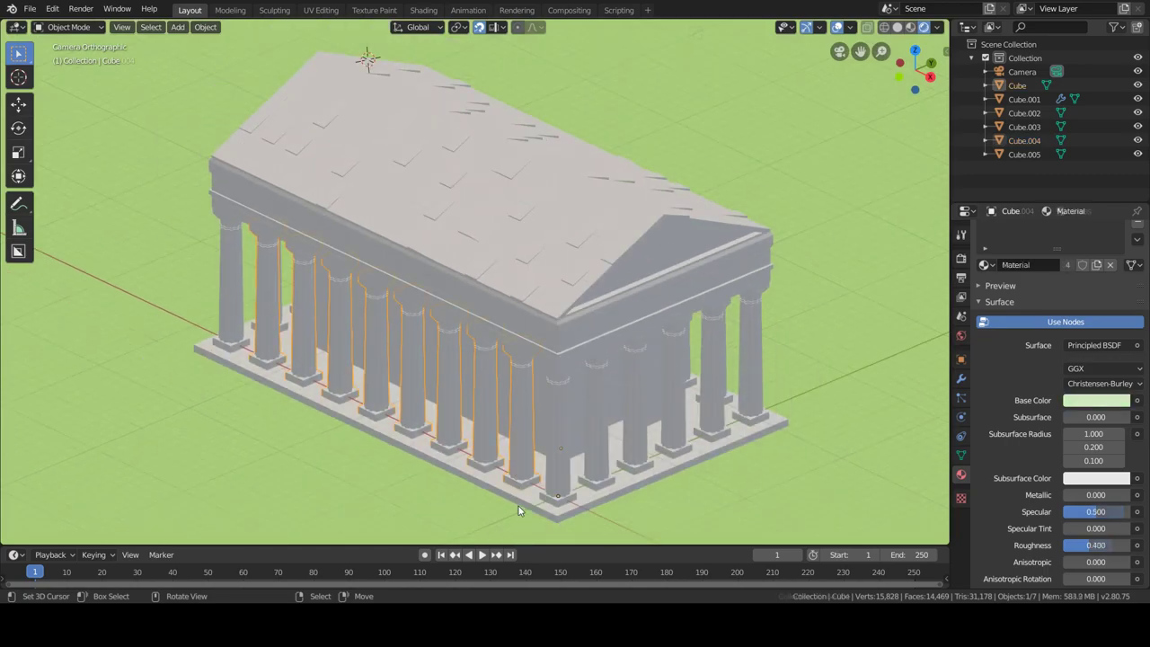
{"action": "scroll", "coordinate": [1052, 360], "scroll_direction": "up", "scroll_amount": 2}
{"action": "left_click", "coordinate": [1138, 232]}
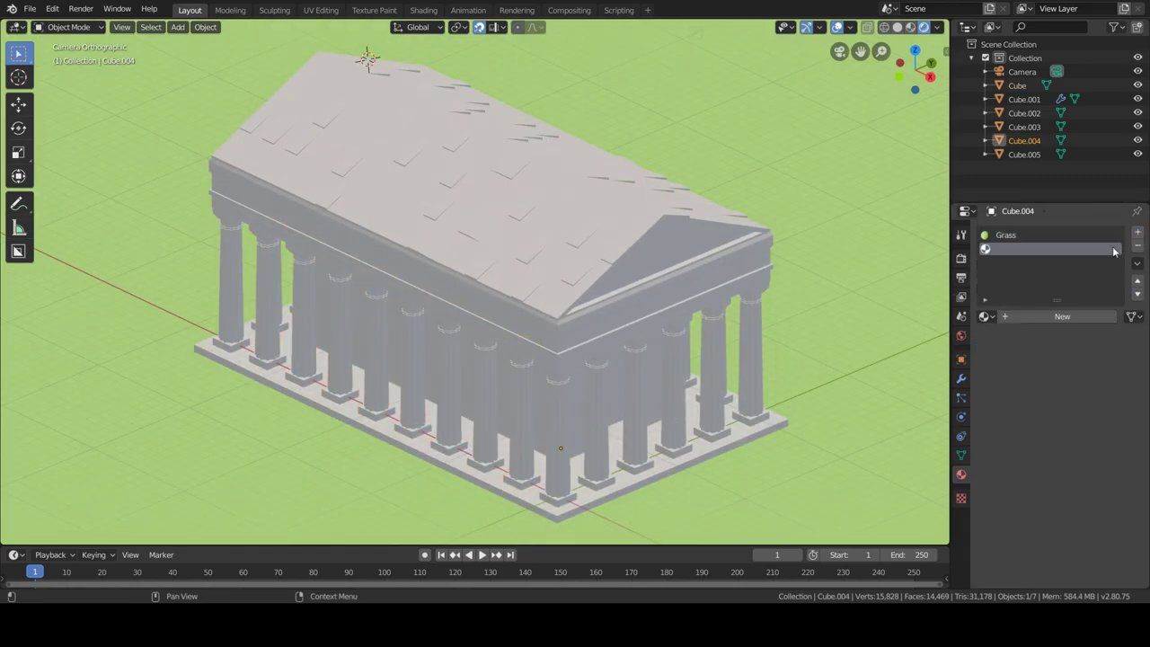
- Create a new material named marble with a slightly warm cream base colour
{"action": "left_click", "coordinate": [1051, 320]}
{"action": "double_click", "coordinate": [1047, 317]}
{"action": "key", "text": "BackSpace"}
{"action": "type", "text": "marble"}
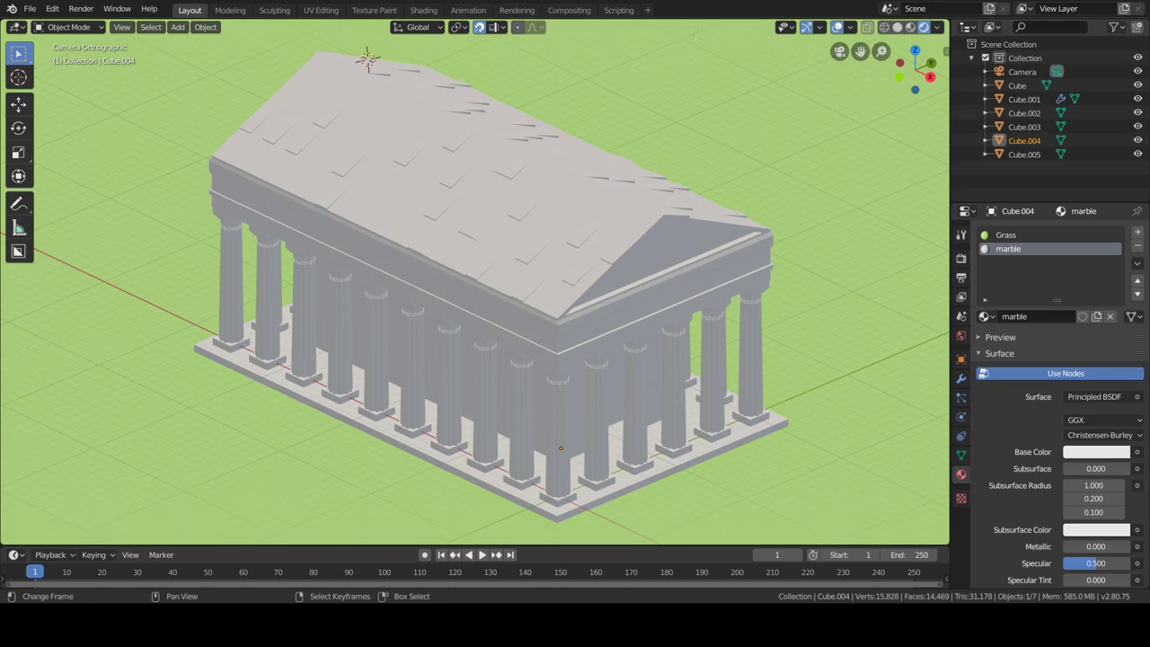
{"action": "left_click", "coordinate": [1088, 454]}
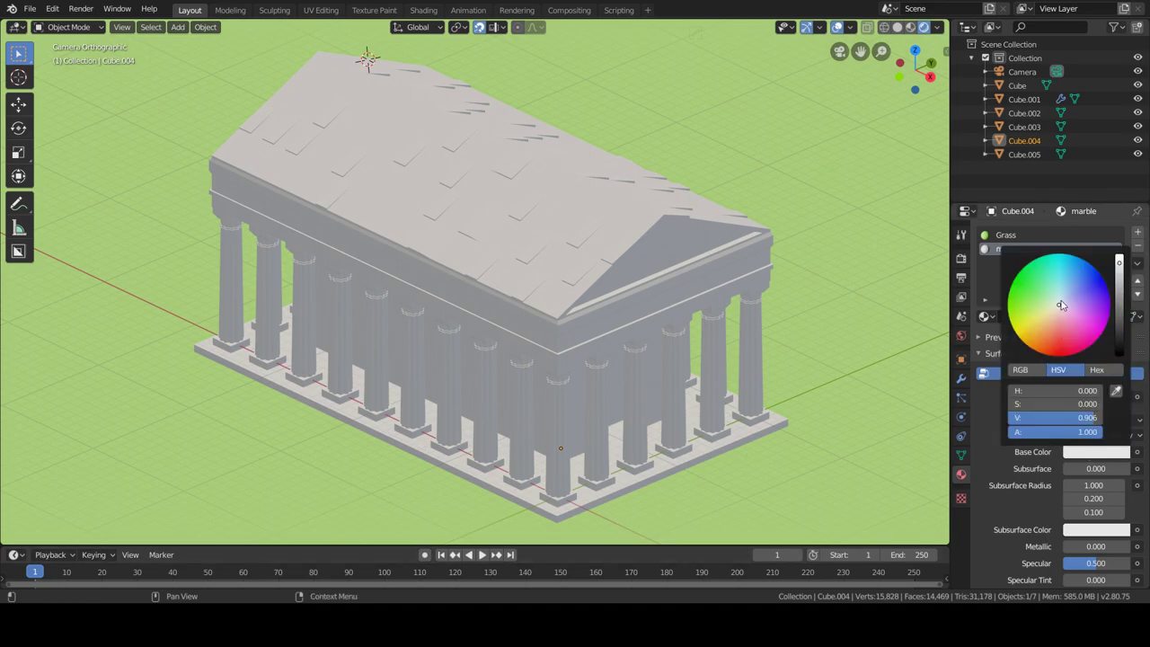
{"action": "left_click", "coordinate": [1057, 308]}
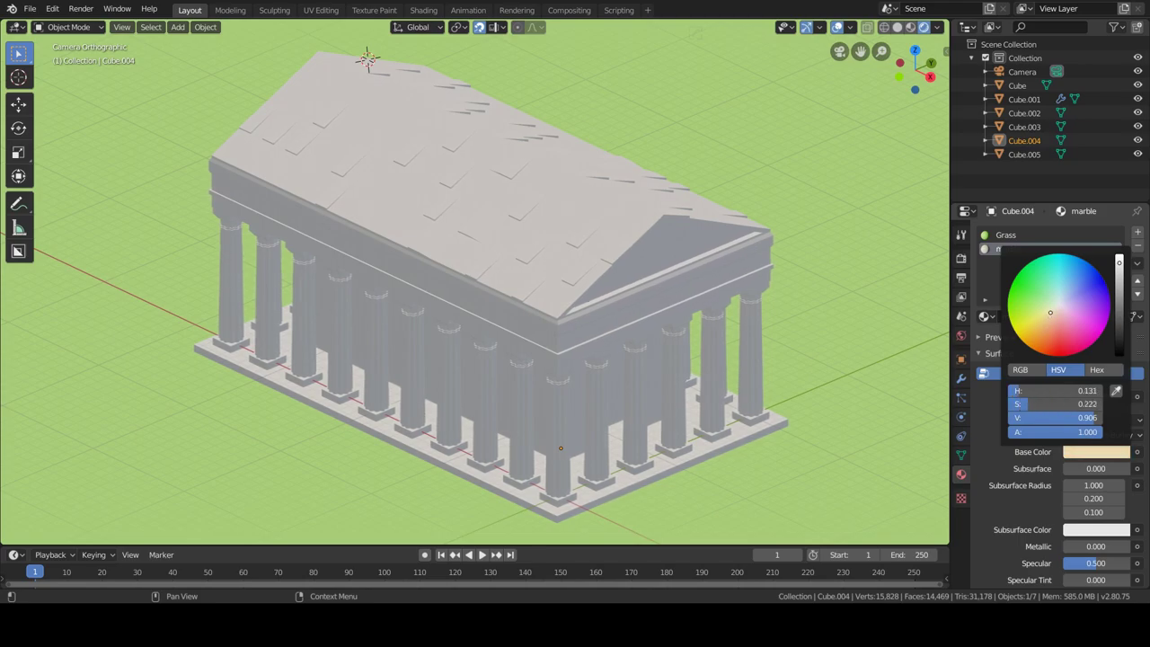
- Assign the marble material to the outer and inner columns
{"action": "left_click", "coordinate": [543, 514]}
{"action": "left_click", "coordinate": [986, 289]}
{"action": "left_click", "coordinate": [559, 438]}
{"action": "left_click", "coordinate": [986, 288]}
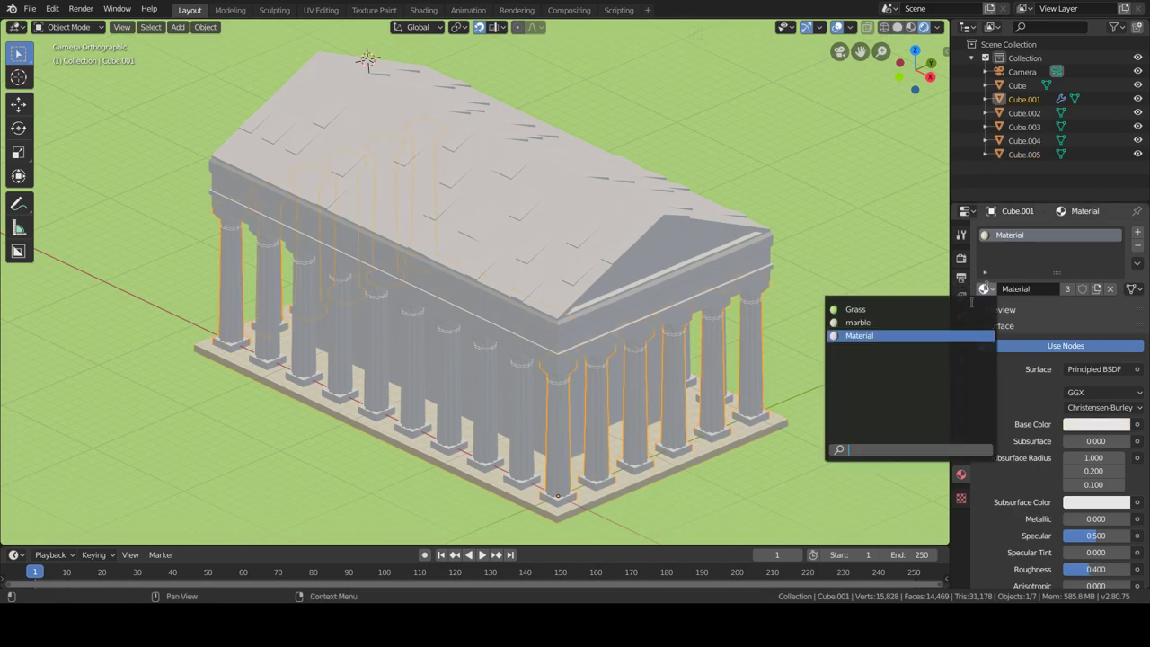
{"action": "left_click", "coordinate": [534, 412]}
{"action": "left_click", "coordinate": [985, 288]}
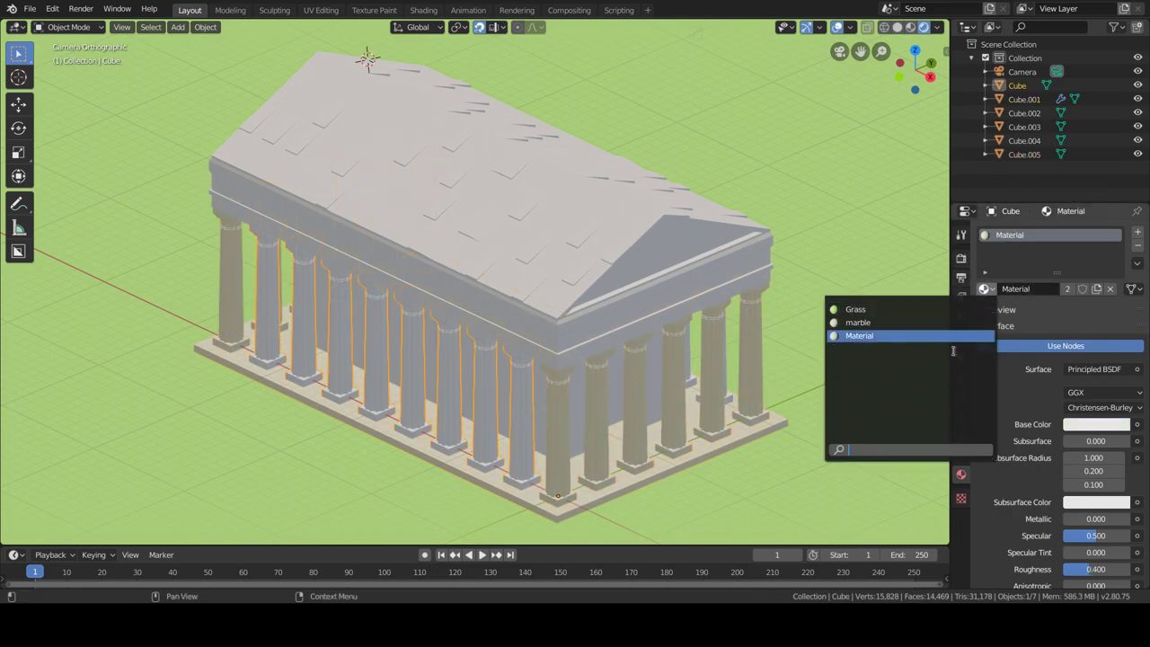
{"action": "left_click", "coordinate": [986, 288]}
{"action": "left_click", "coordinate": [859, 322]}
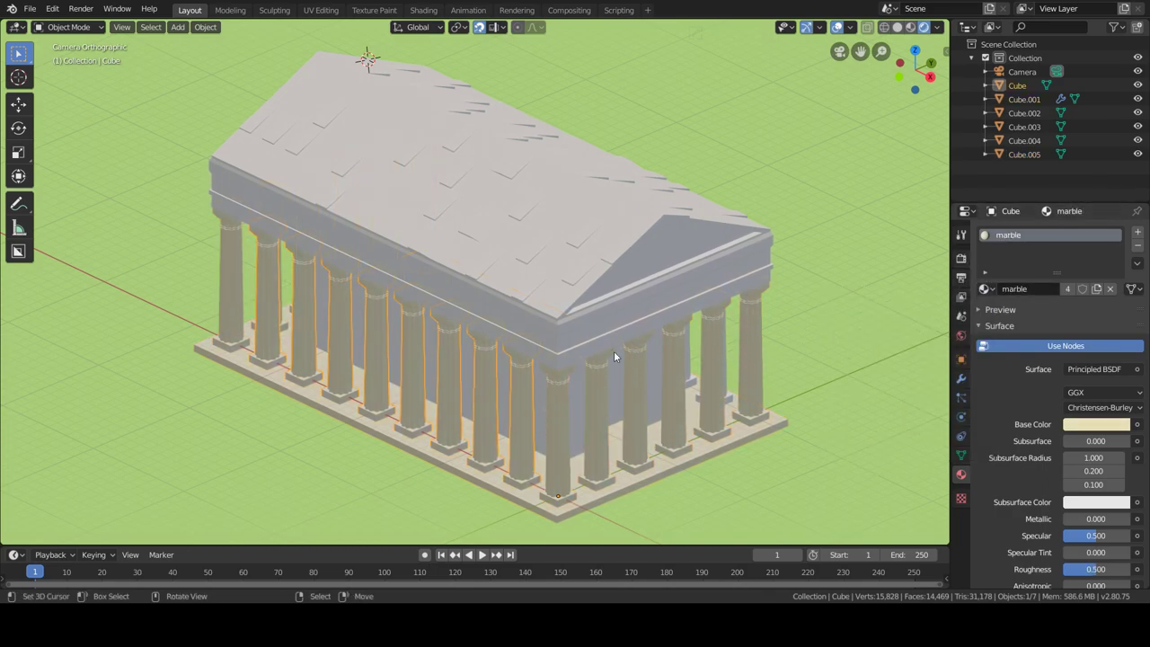
- Assign marble to the walls, roof and back columns, then view through the camera
{"action": "left_click", "coordinate": [503, 333]}
{"action": "left_click", "coordinate": [986, 289]}
{"action": "left_click", "coordinate": [948, 323]}
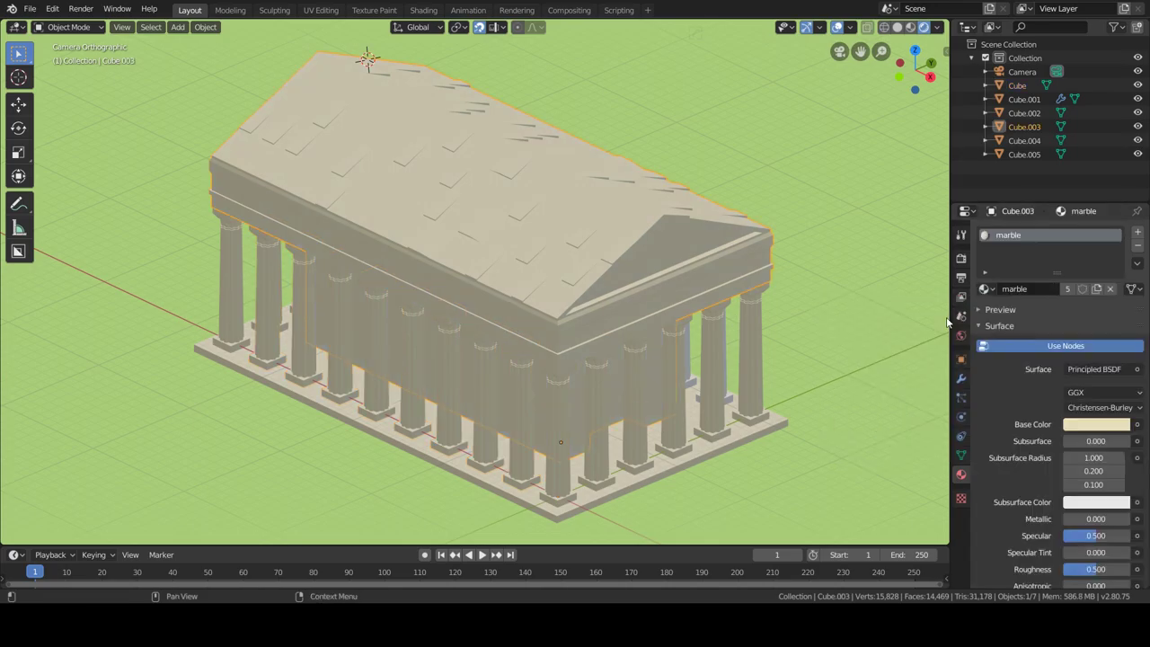
{"action": "middle_click_drag", "start_coordinate": [948, 324], "coordinate": [732, 361]}
{"action": "left_click", "coordinate": [512, 351]}
{"action": "left_click", "coordinate": [986, 289]}
{"action": "left_click", "coordinate": [955, 324]}
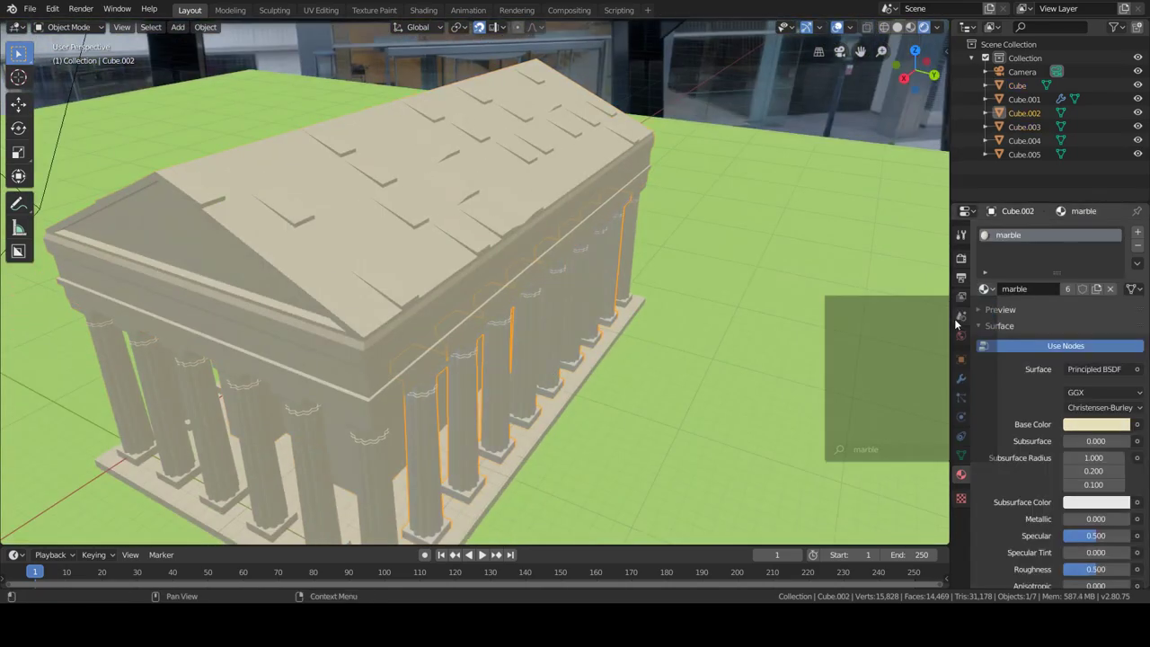
{"action": "middle_click_drag", "start_coordinate": [944, 328], "coordinate": [752, 371]}
{"action": "scroll", "coordinate": [752, 371], "scroll_direction": "down", "scroll_amount": 3}
{"action": "key", "text": "KP_0"}
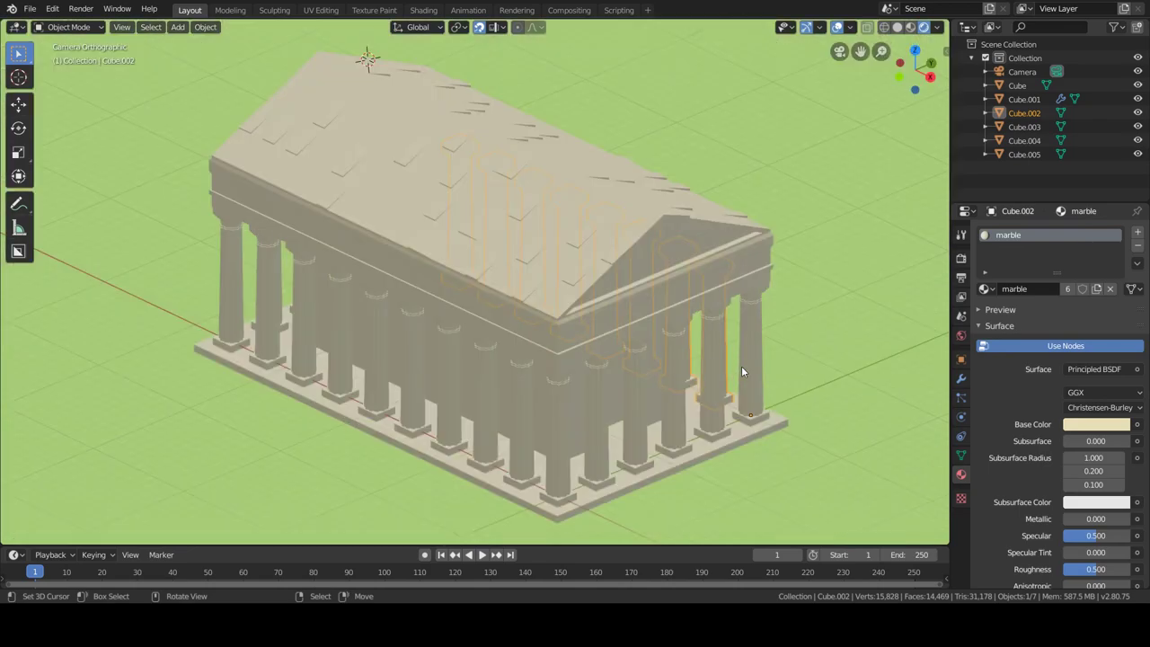